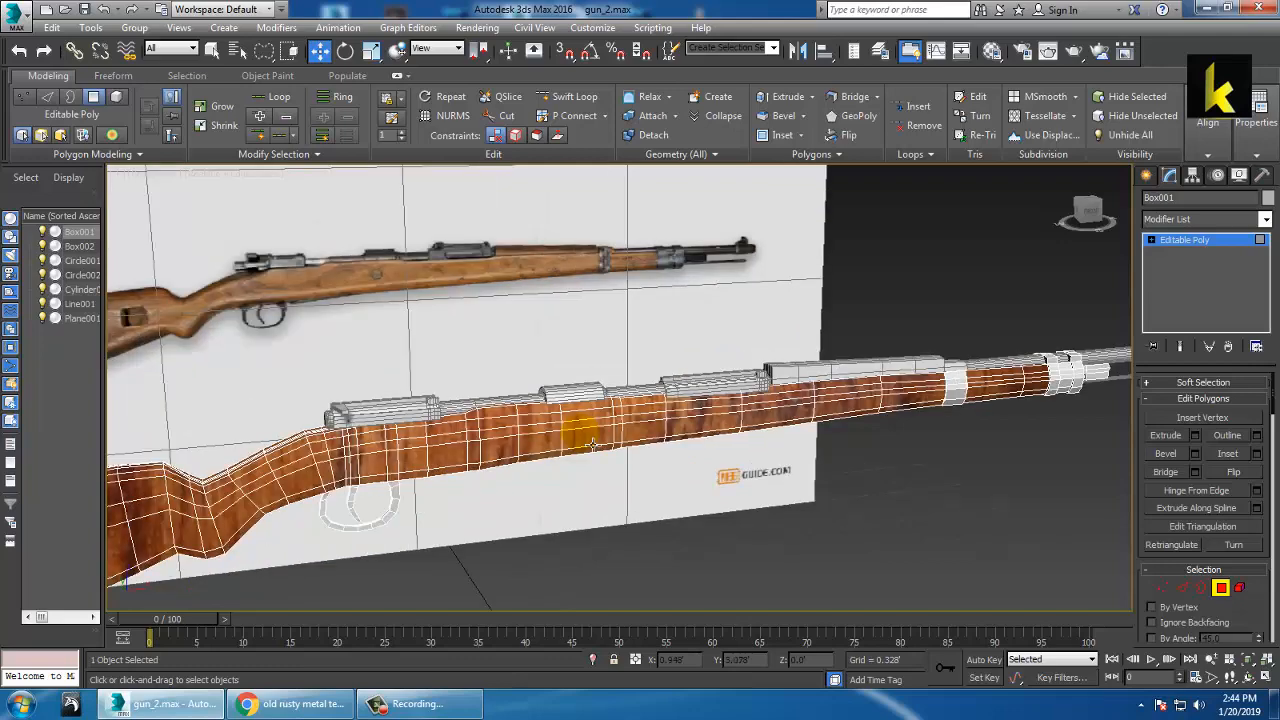
- Select all polygons of the front metal band with a rectangular region, leaving out the adjoining wooden section of the stock
middle_click_drag(580, 429, 649, 451)
scroll(607, 440, "down", 2)
middle_click_drag(757, 452, 477, 423, "alt")
scroll(667, 441, "up", 2)
scroll(568, 448, "up", 1)
middle_click_drag(311, 420, 562, 466, "alt")
scroll(555, 450, "up", 6)
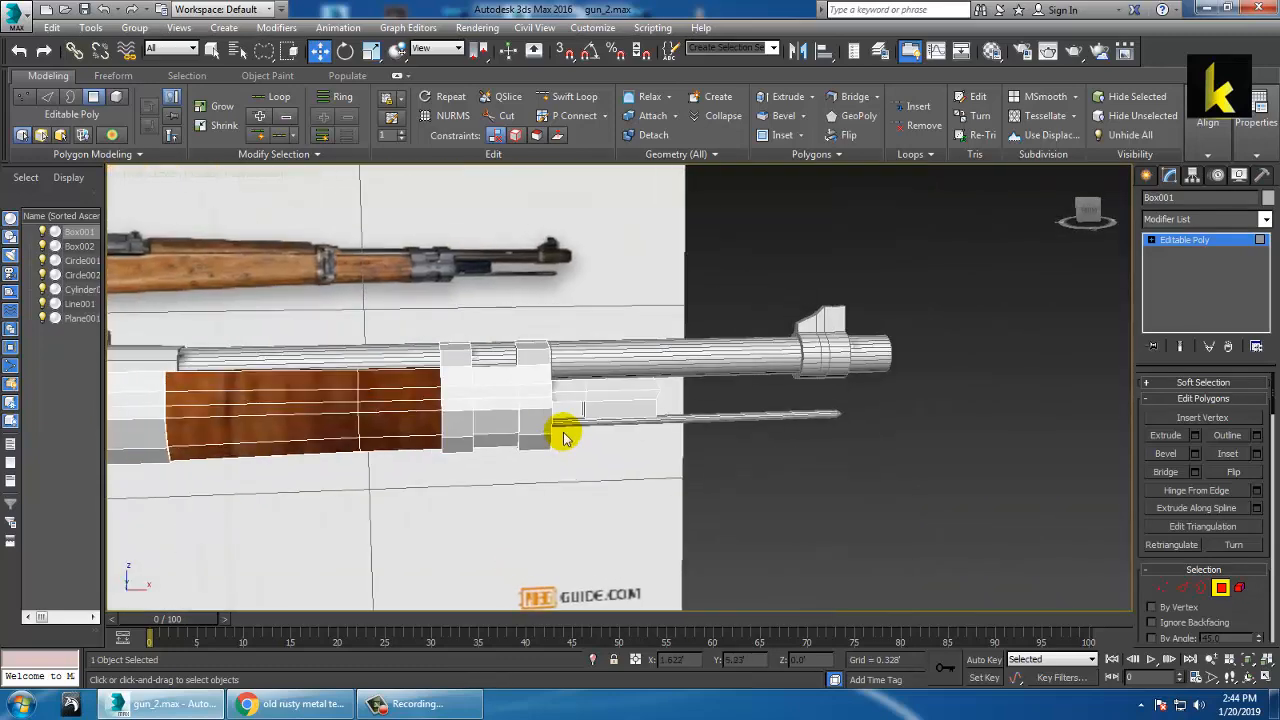
left_click(505, 395)
scroll(519, 402, "up", 3)
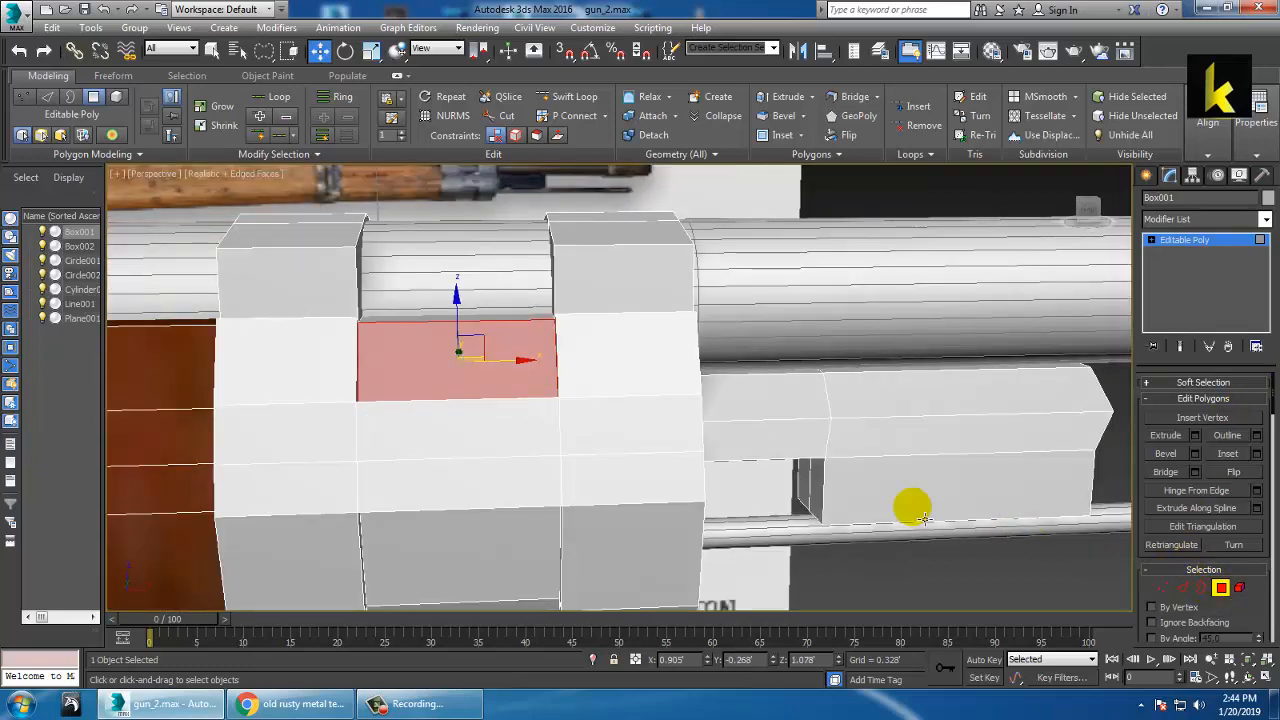
scroll(922, 517, "down", 8)
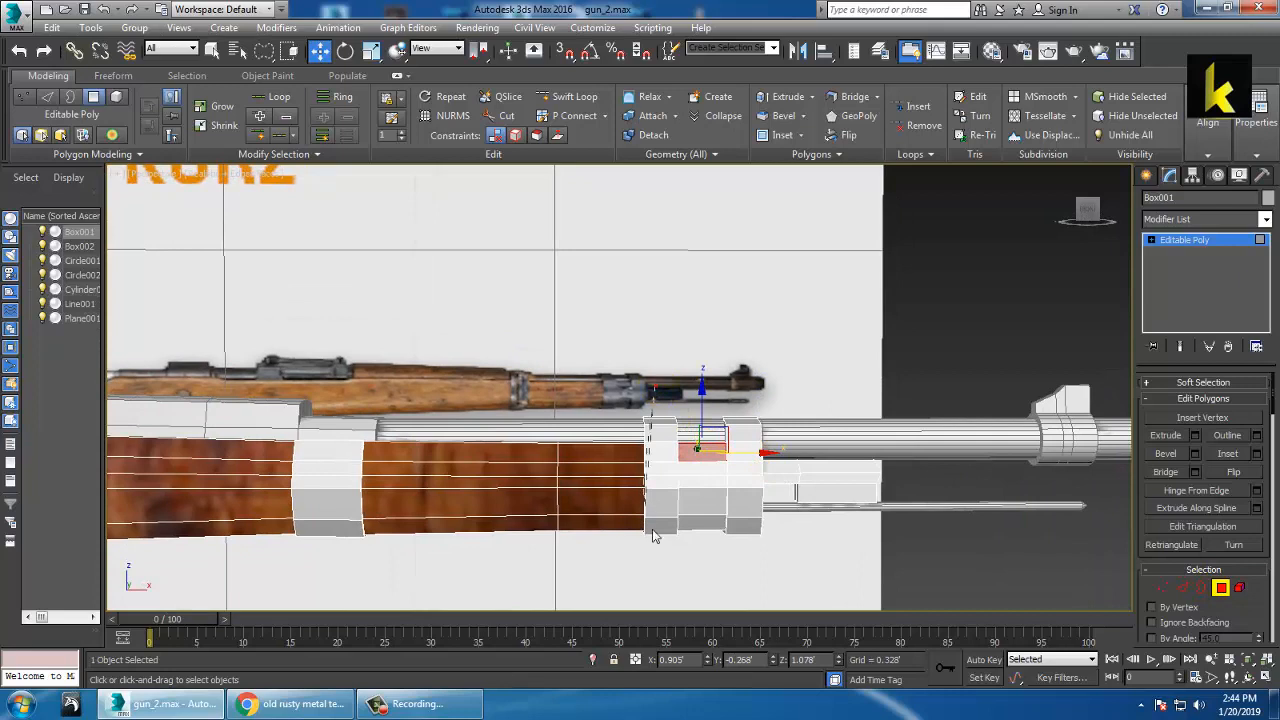
left_click(653, 530)
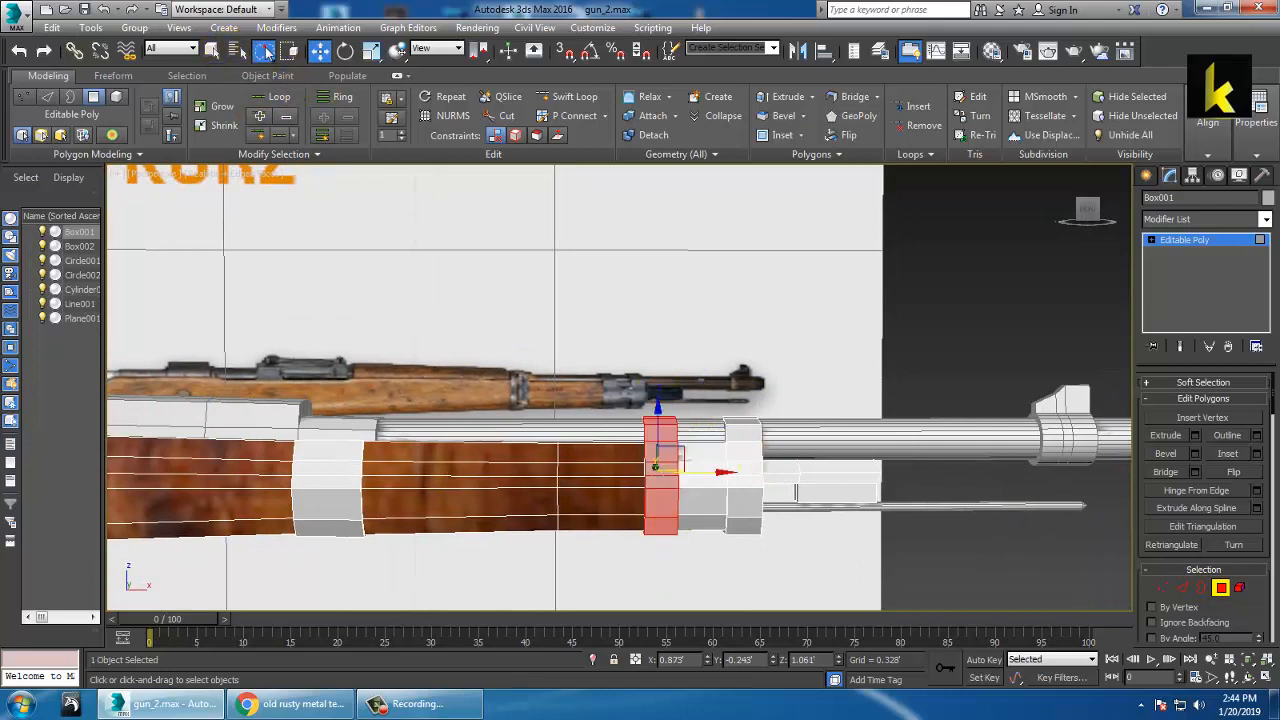
left_click_drag(265, 52, 272, 80)
middle_click_drag(721, 419, 606, 366)
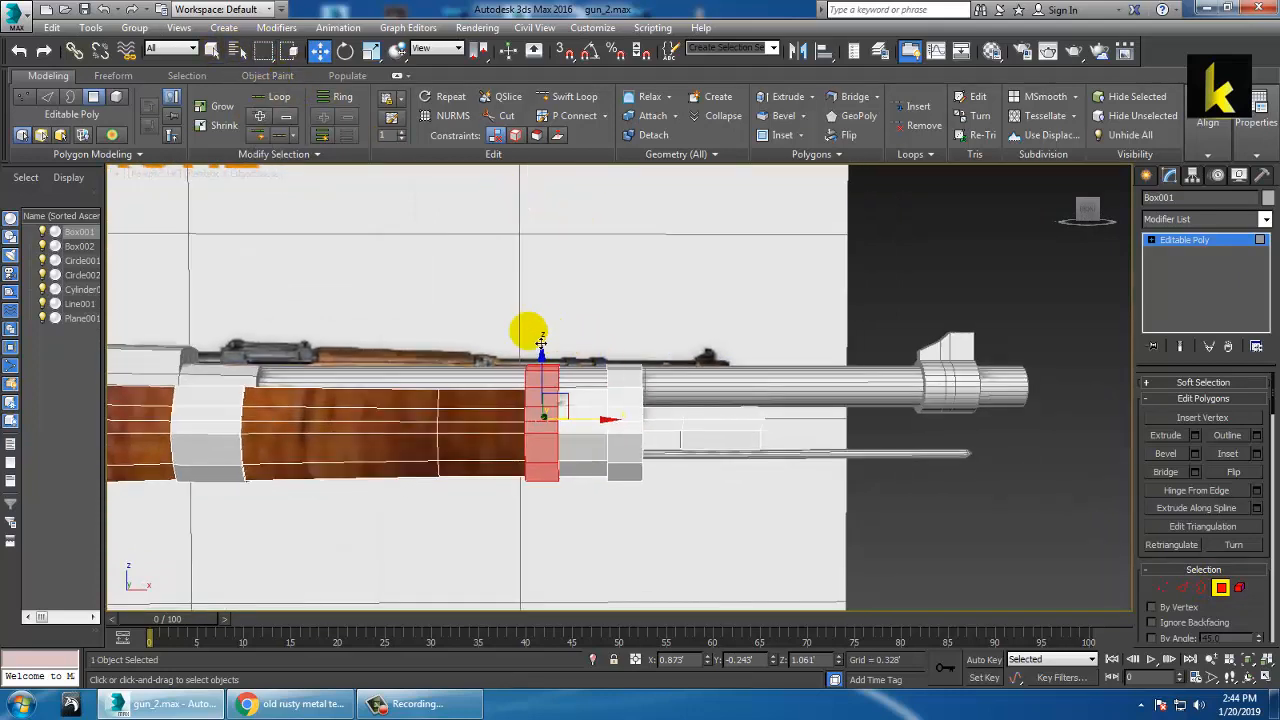
left_click_drag(644, 530, 646, 528)
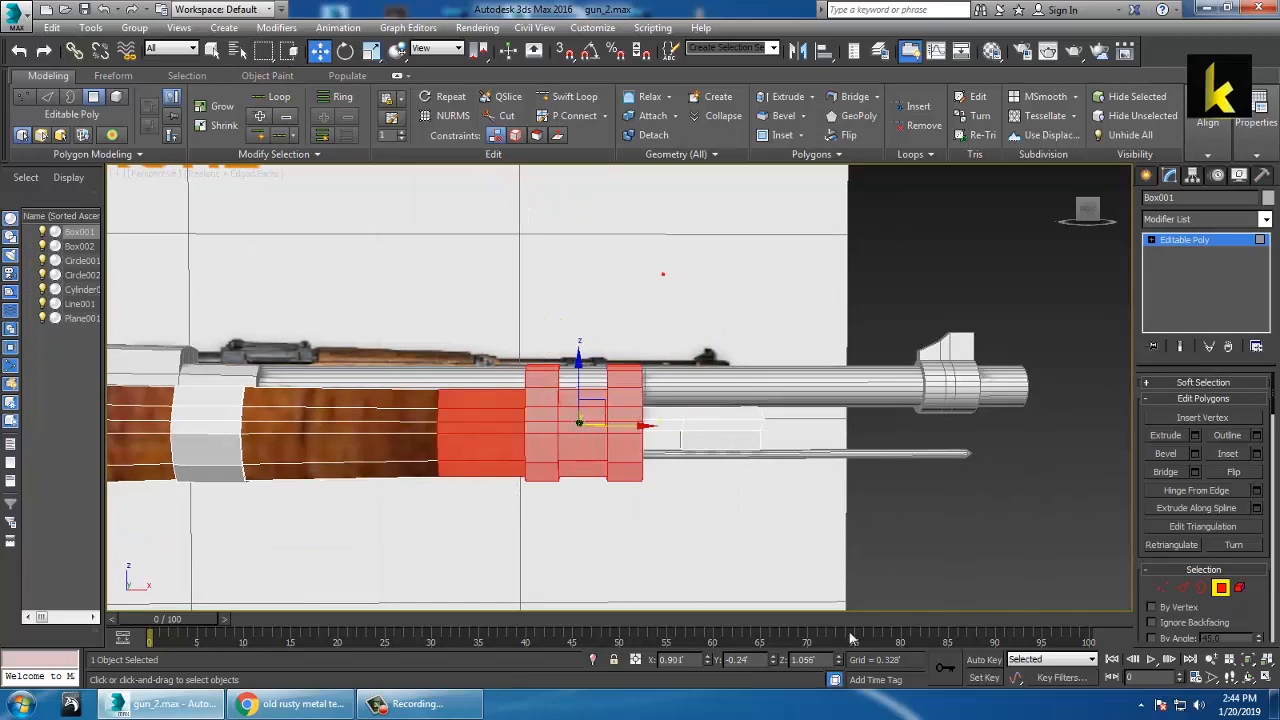
left_click_drag(350, 355, 521, 623, "alt")
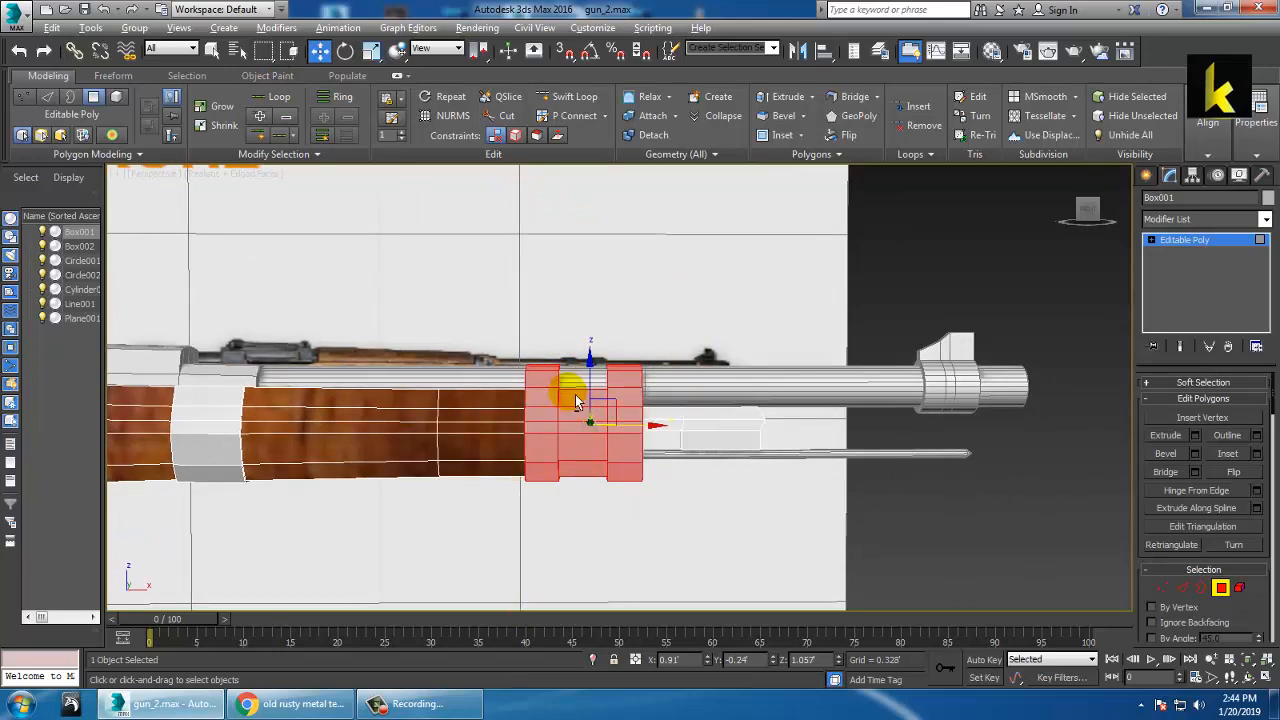
mouse_move(576, 398)
middle_mouse_down("alt")
mouse_move(577, 428)
mouse_move(587, 395)
mouse_move(578, 403)
middle_mouse_up("alt")
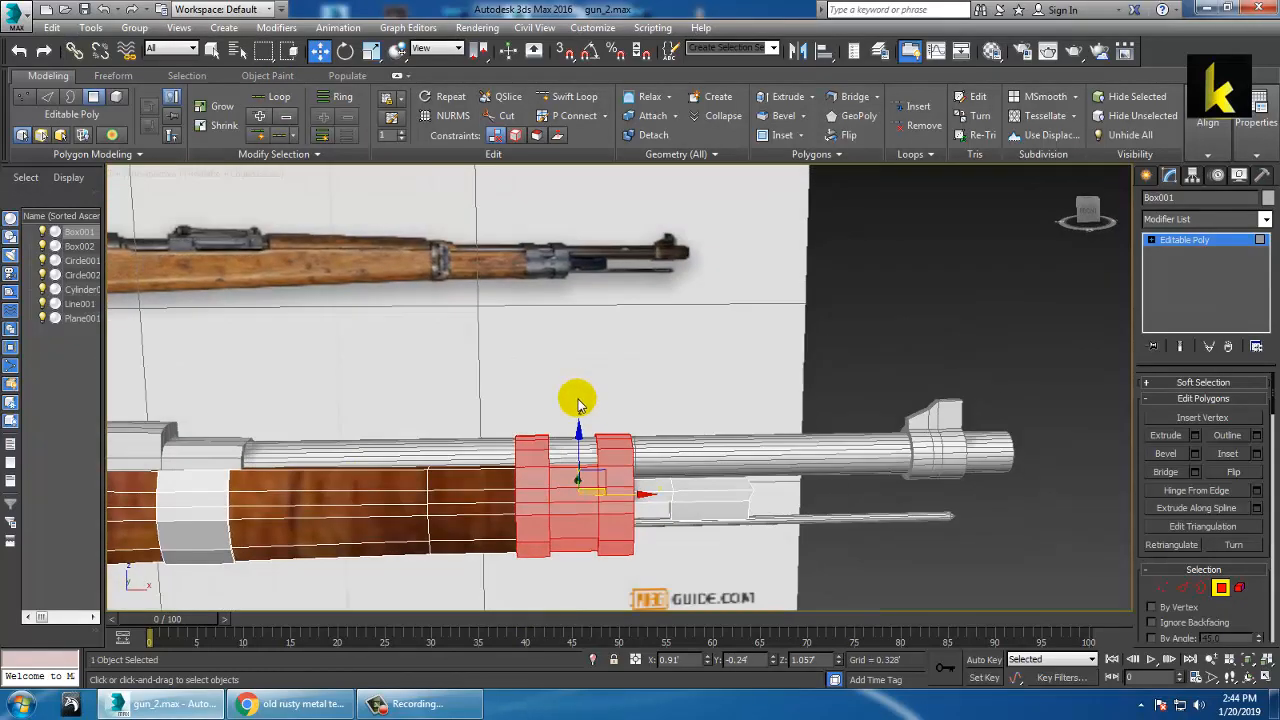
- Change the unused 07 - Default material to the Architectural type and apply the Metal - Flat template
key("m")
left_click(226, 230)
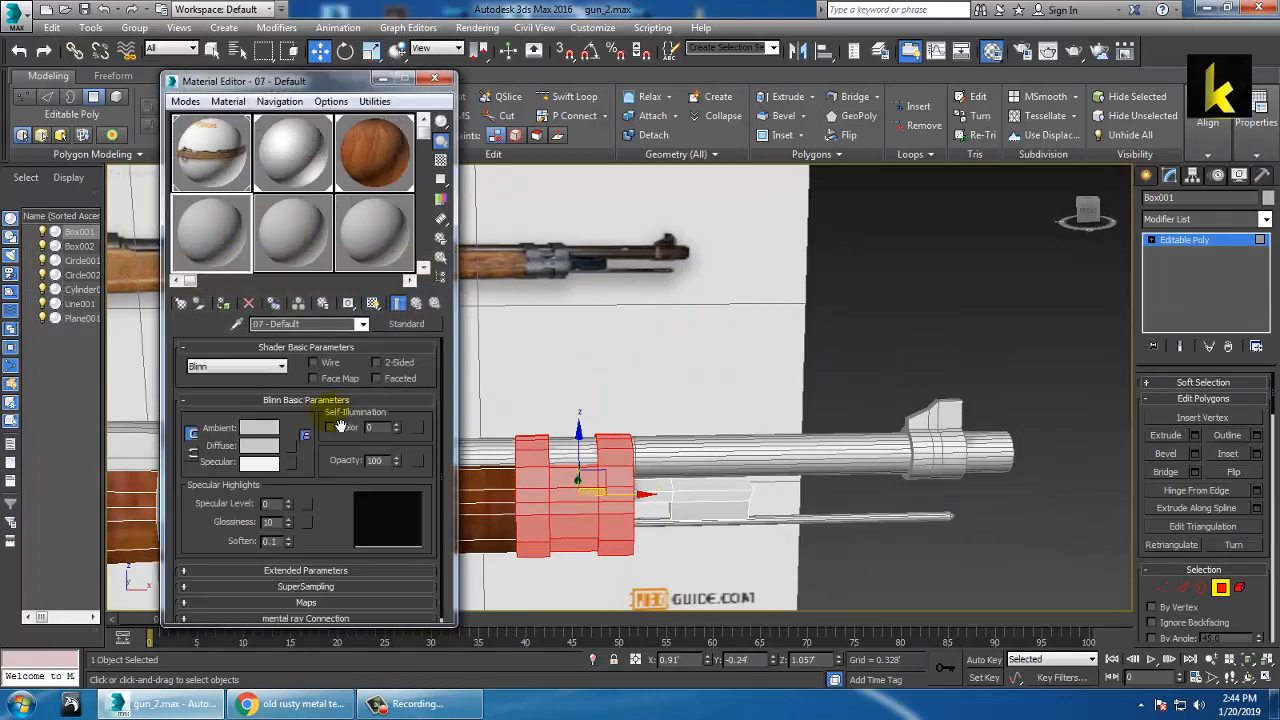
left_click(294, 450)
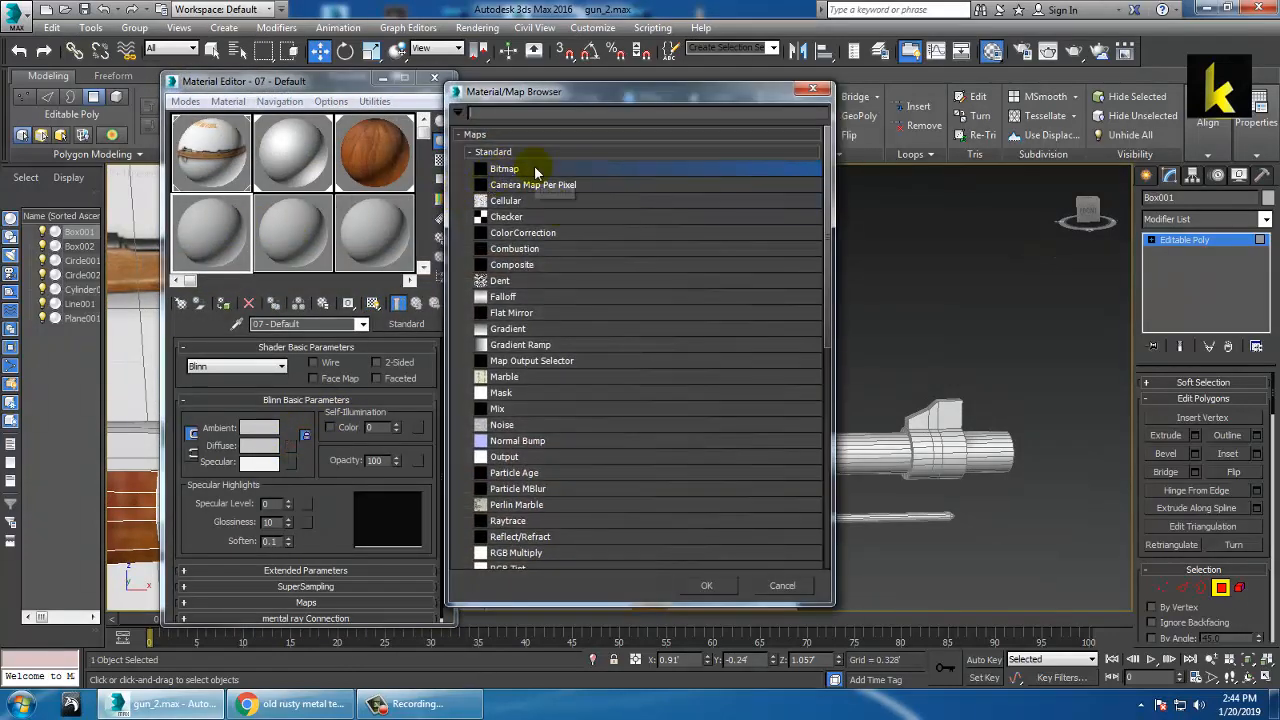
left_click(807, 92)
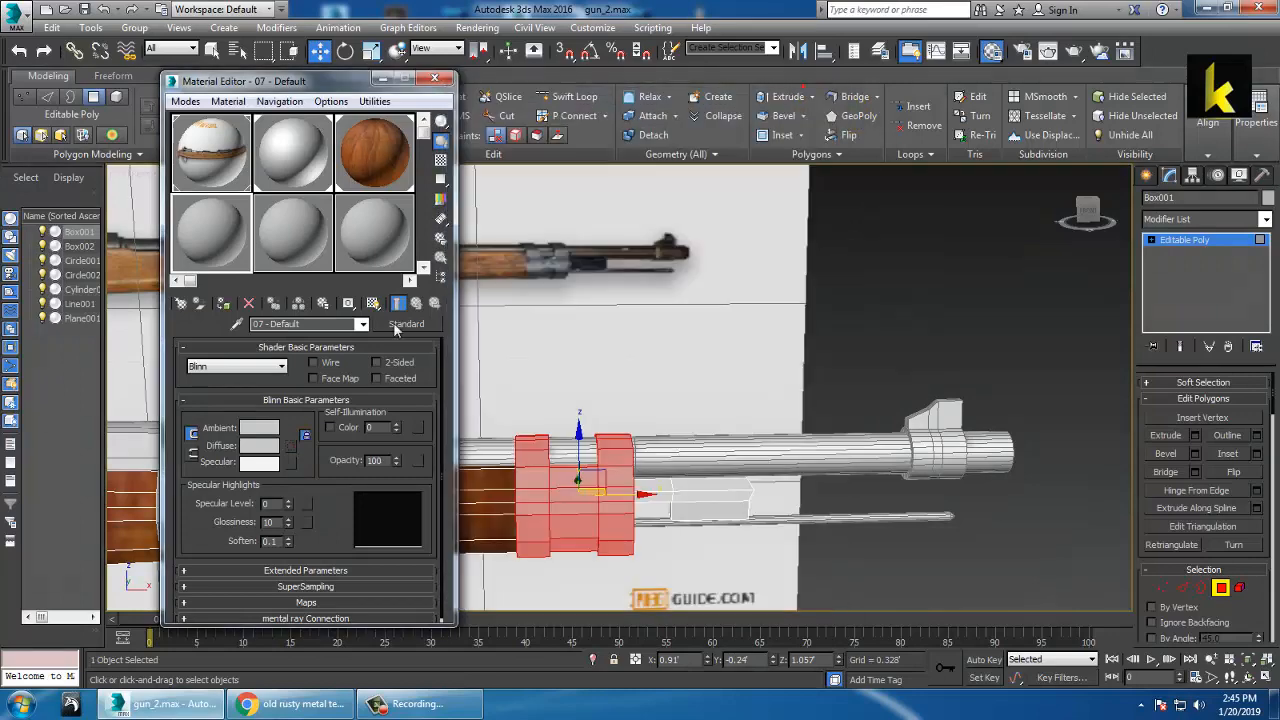
left_click(428, 325)
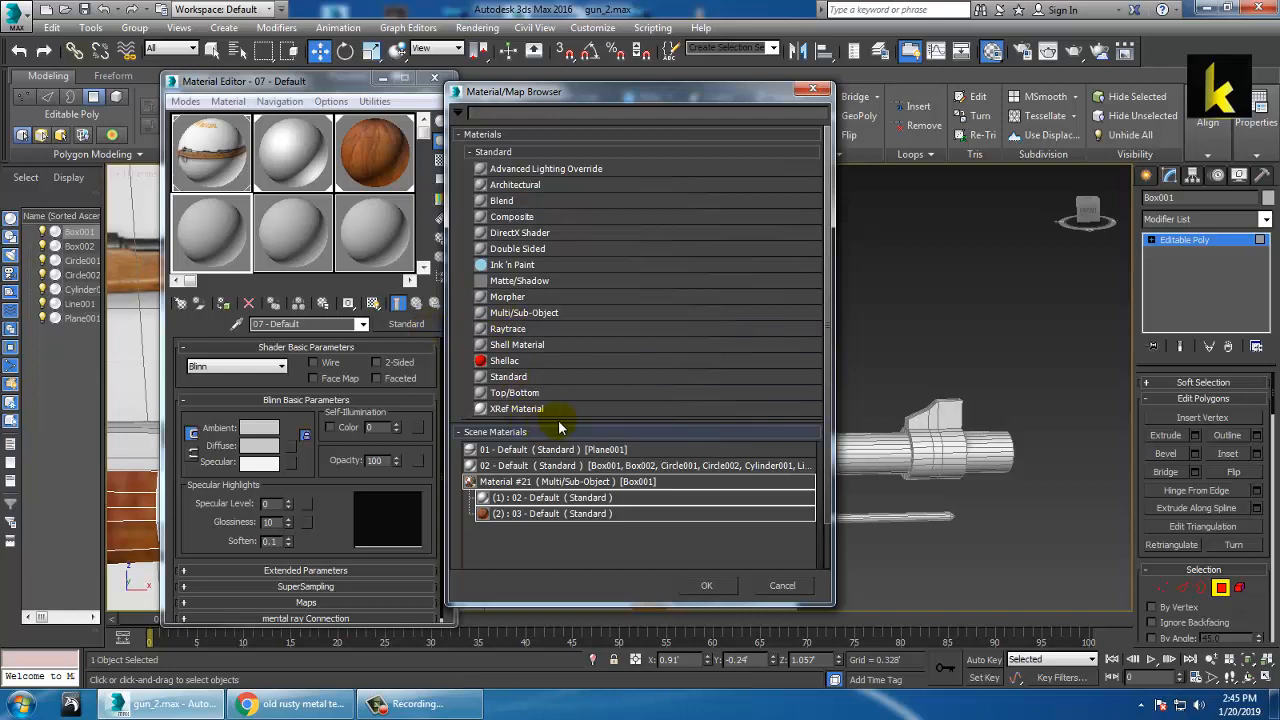
double_click(533, 190)
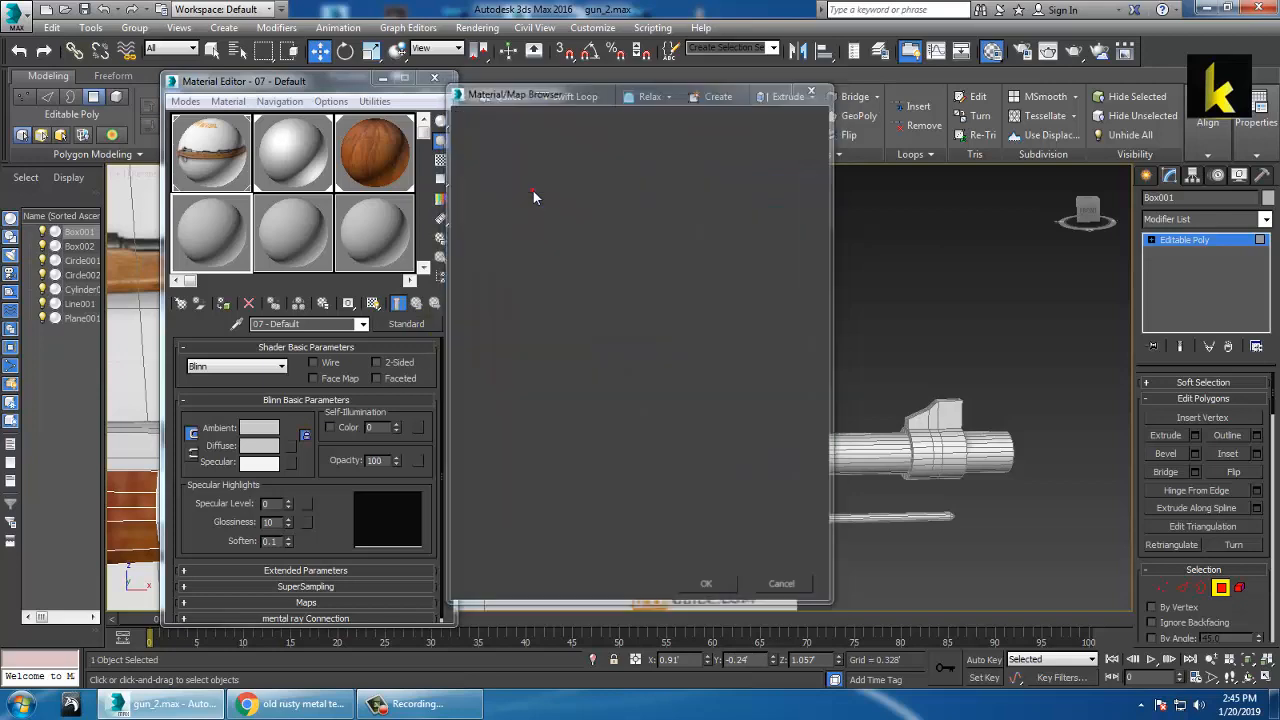
left_click(403, 367)
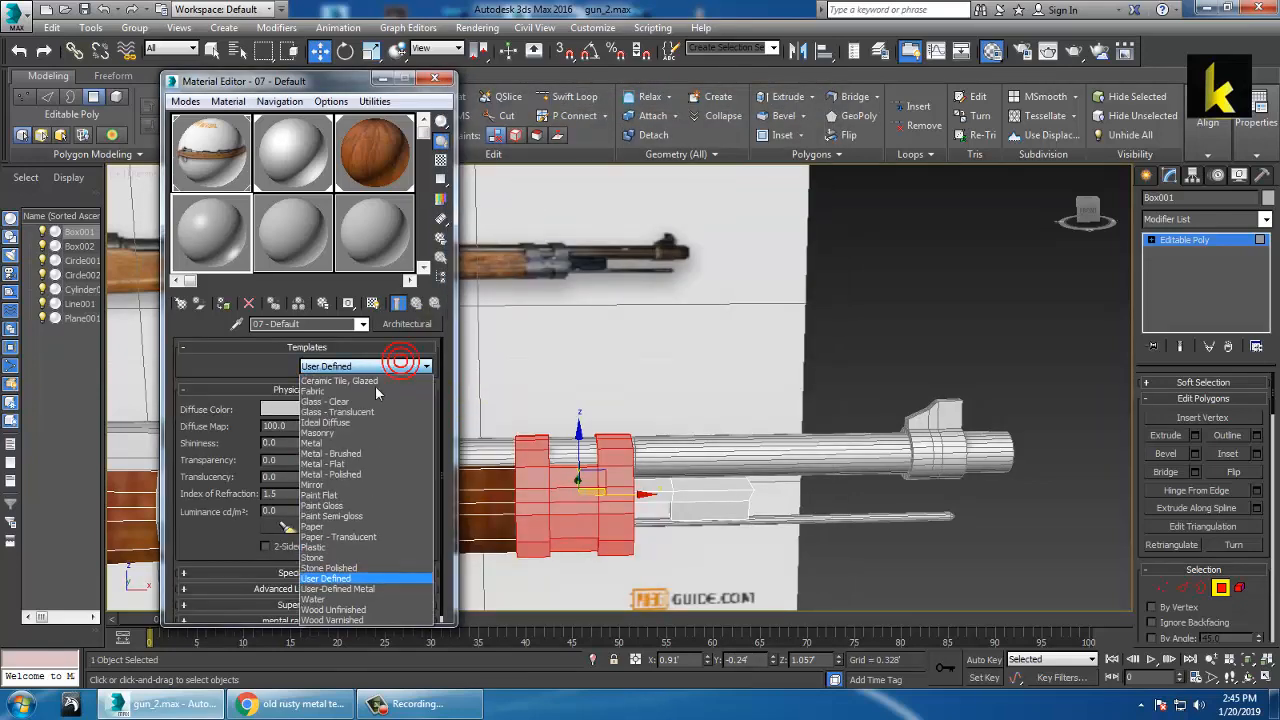
left_click(380, 465)
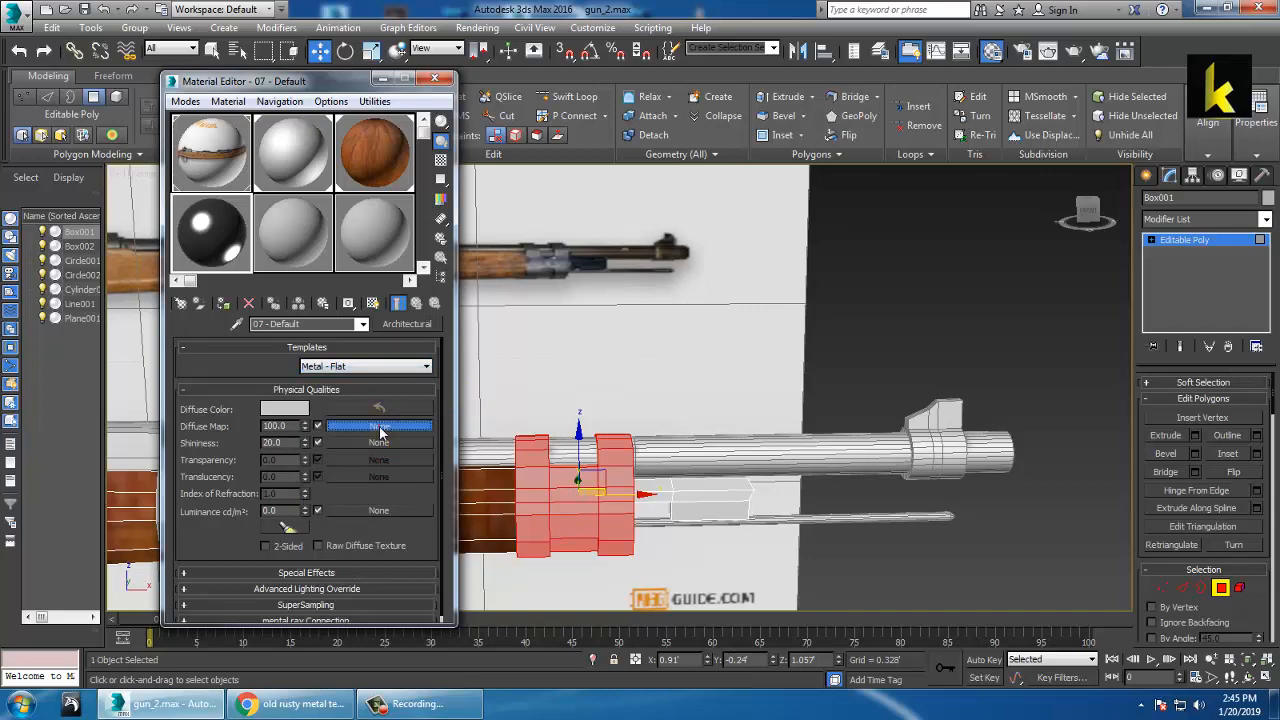
- Browse the desktop image files for a metal texture to use as the material's diffuse map bitmap
left_click(379, 427)
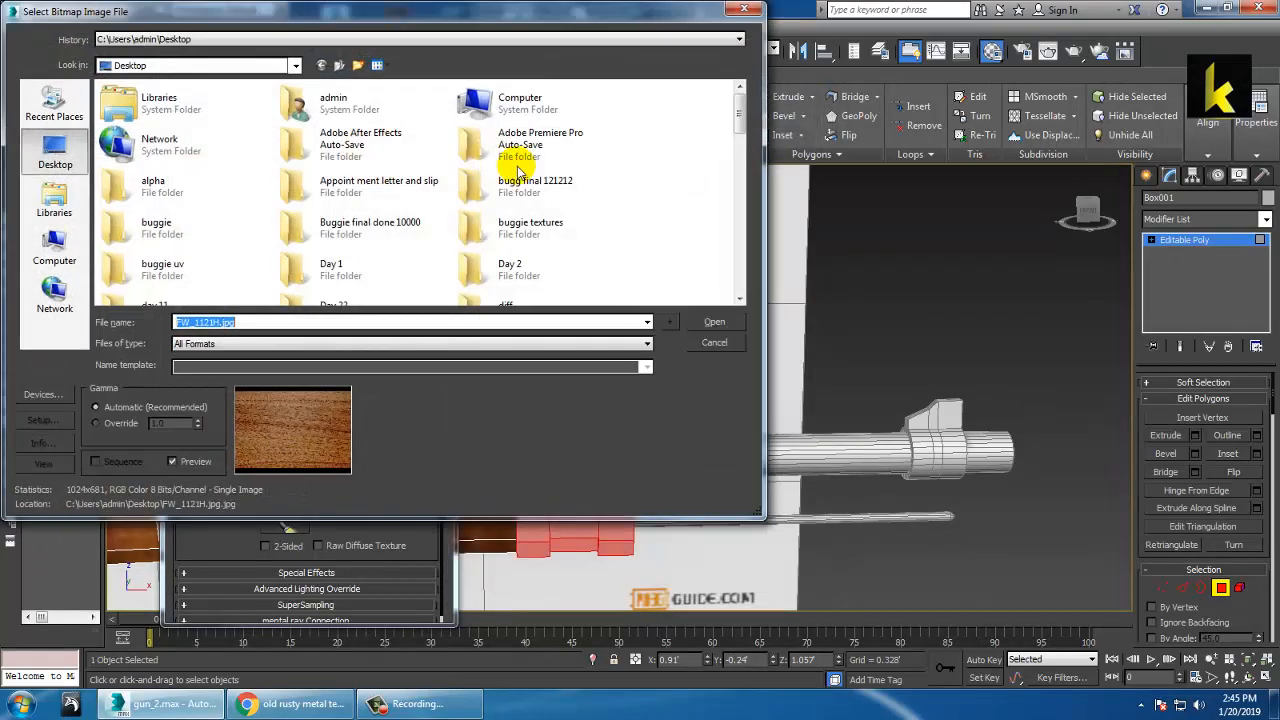
type("metal")
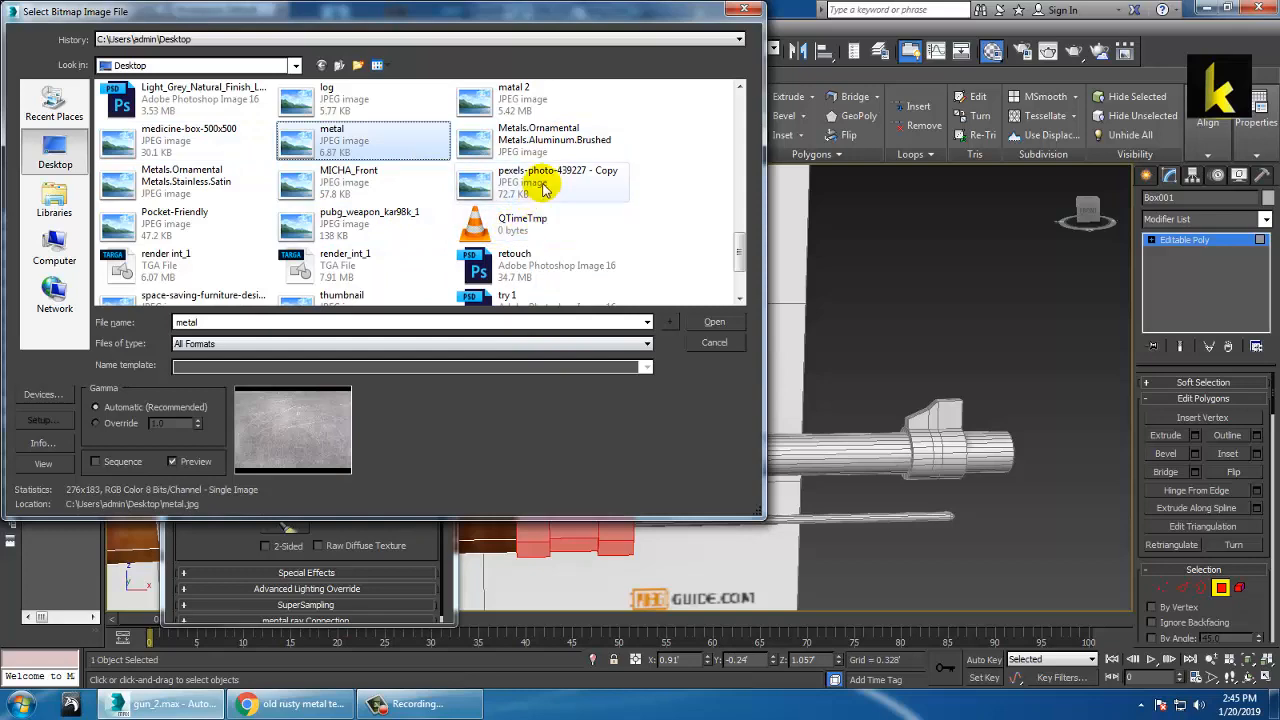
key("m")
key("m")
key("m")
key("m")
key("m")
key("m")
key("m")
key("m")
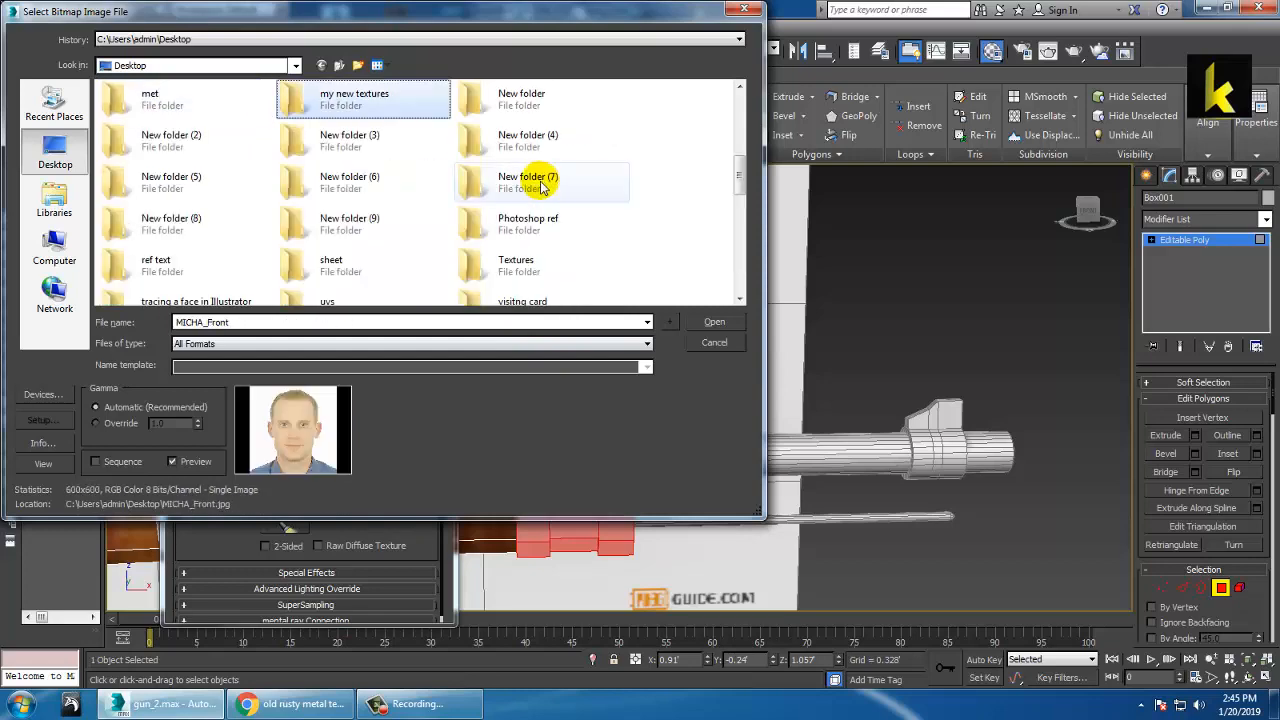
key("m")
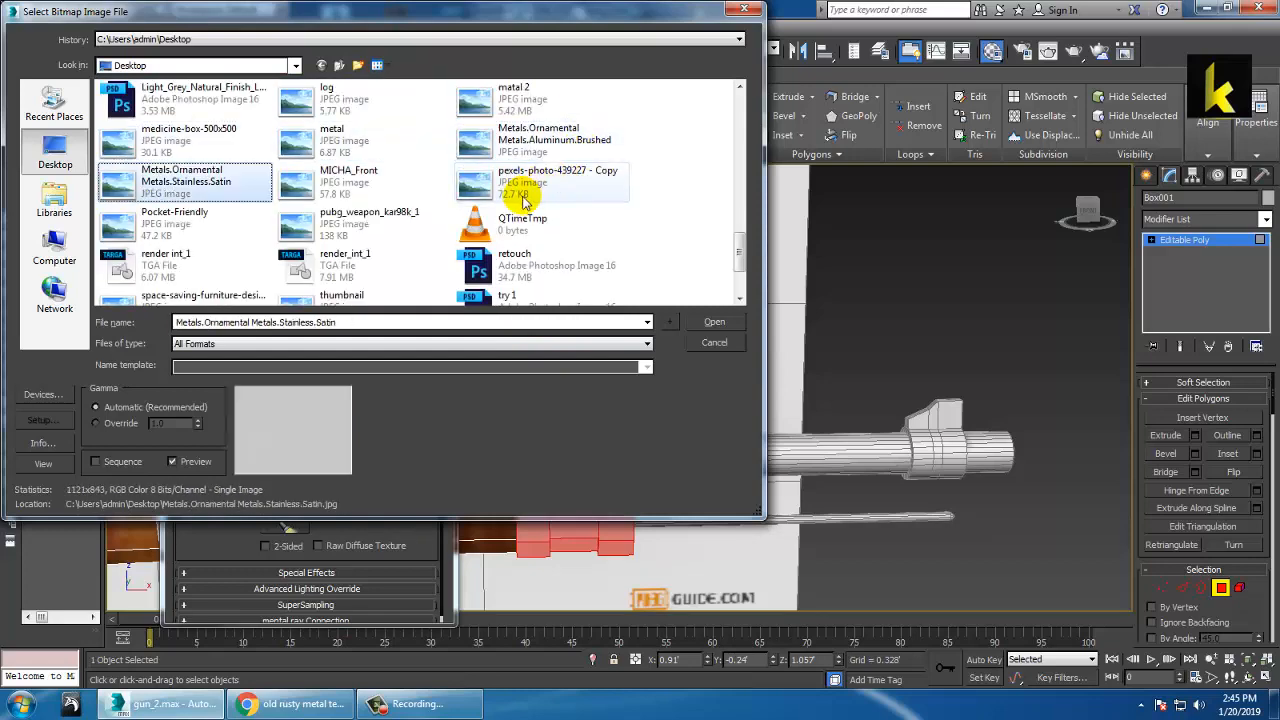
left_click(392, 192)
key("m")
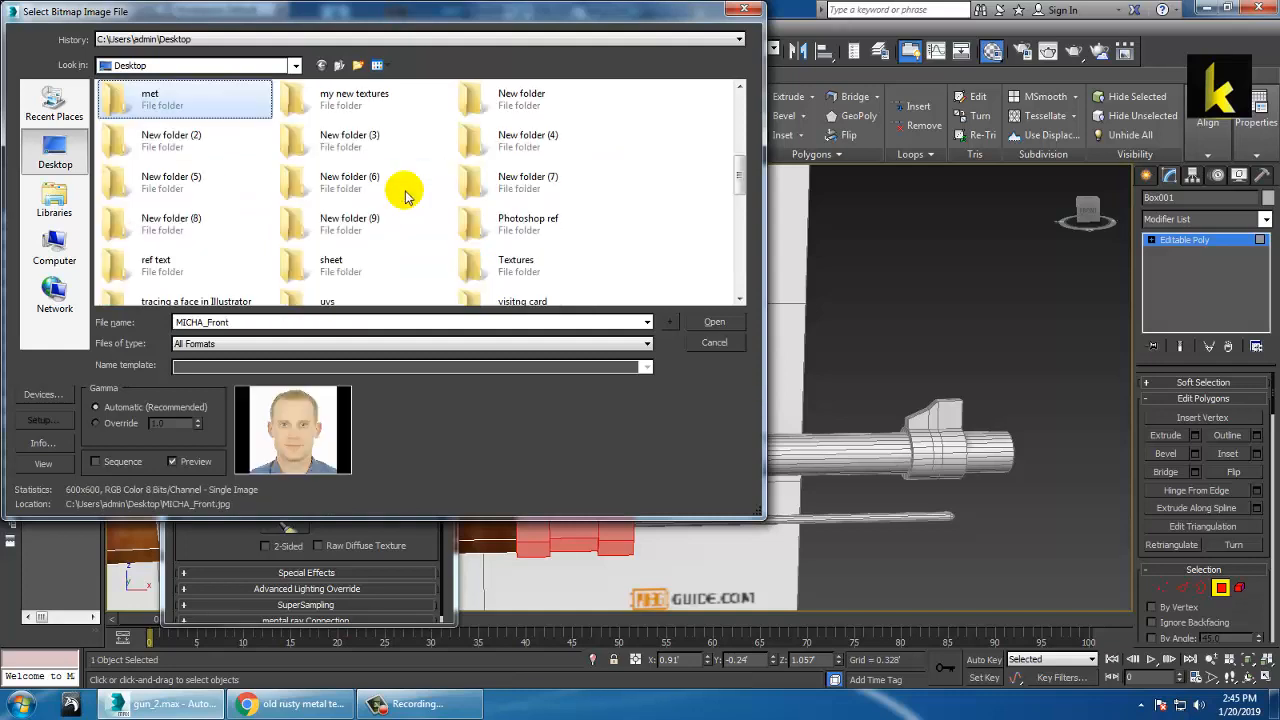
key("m")
scroll(425, 195, "down", 10)
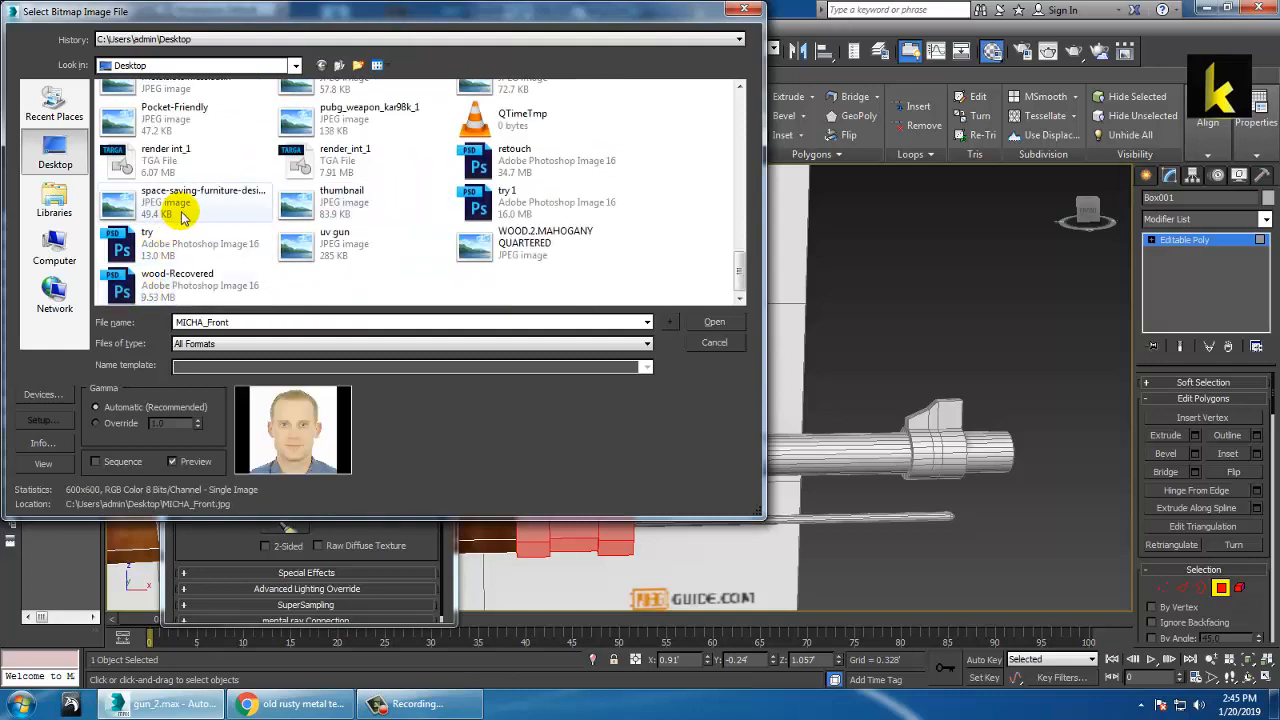
left_click(335, 238)
key("m")
key("m")
key("m")
key("m")
key("m")
key("m")
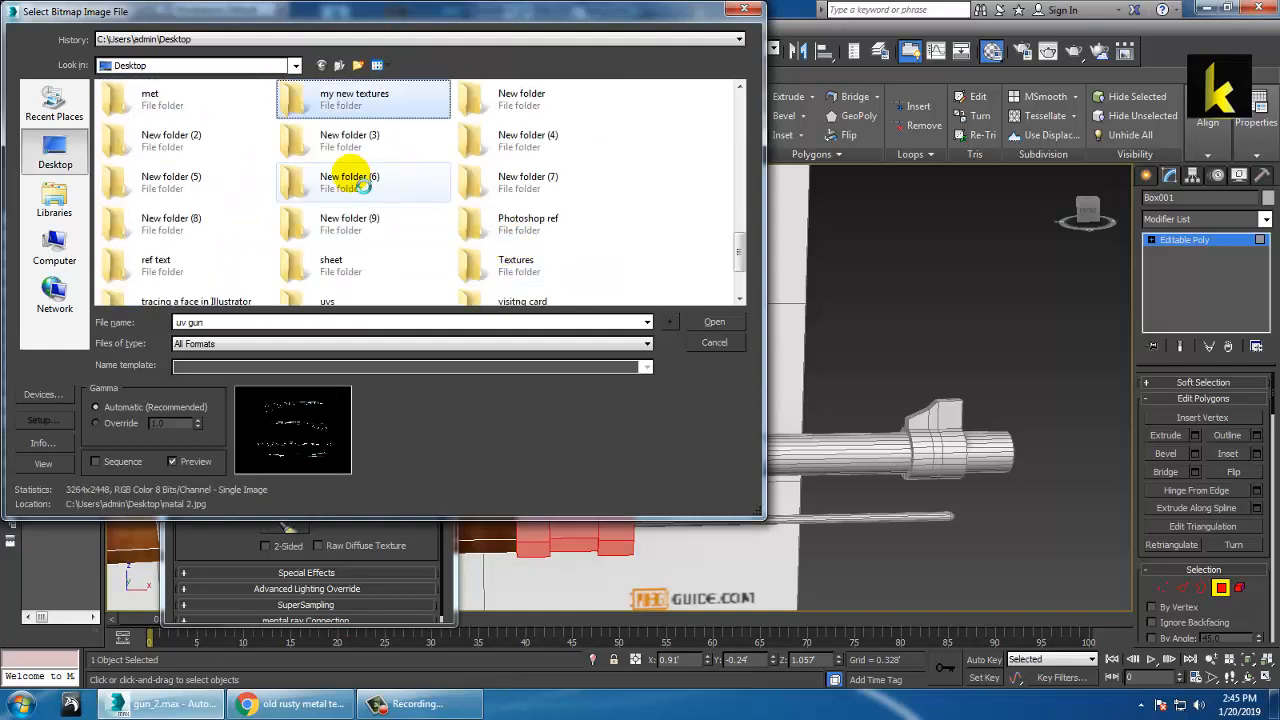
left_click(343, 147)
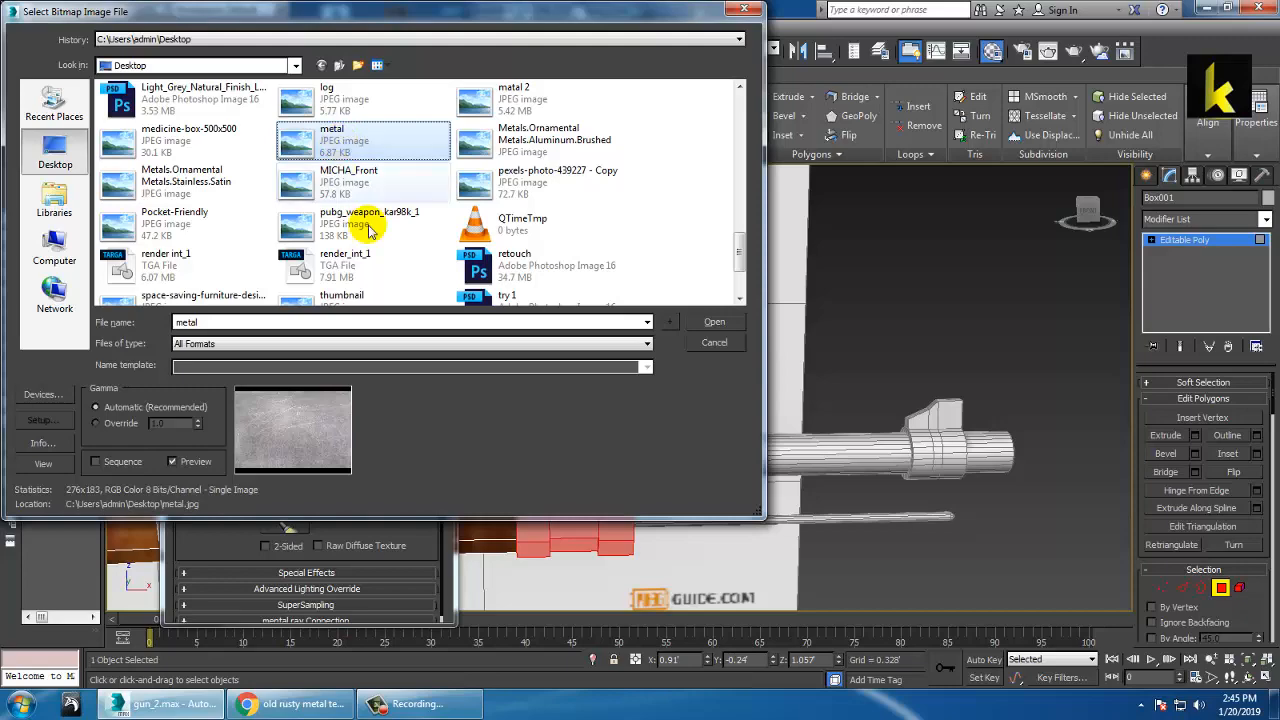
- Load metal.jpg from the desktop as the material's diffuse map and show the shaded map in the viewport
left_click(300, 703)
left_click(300, 703)
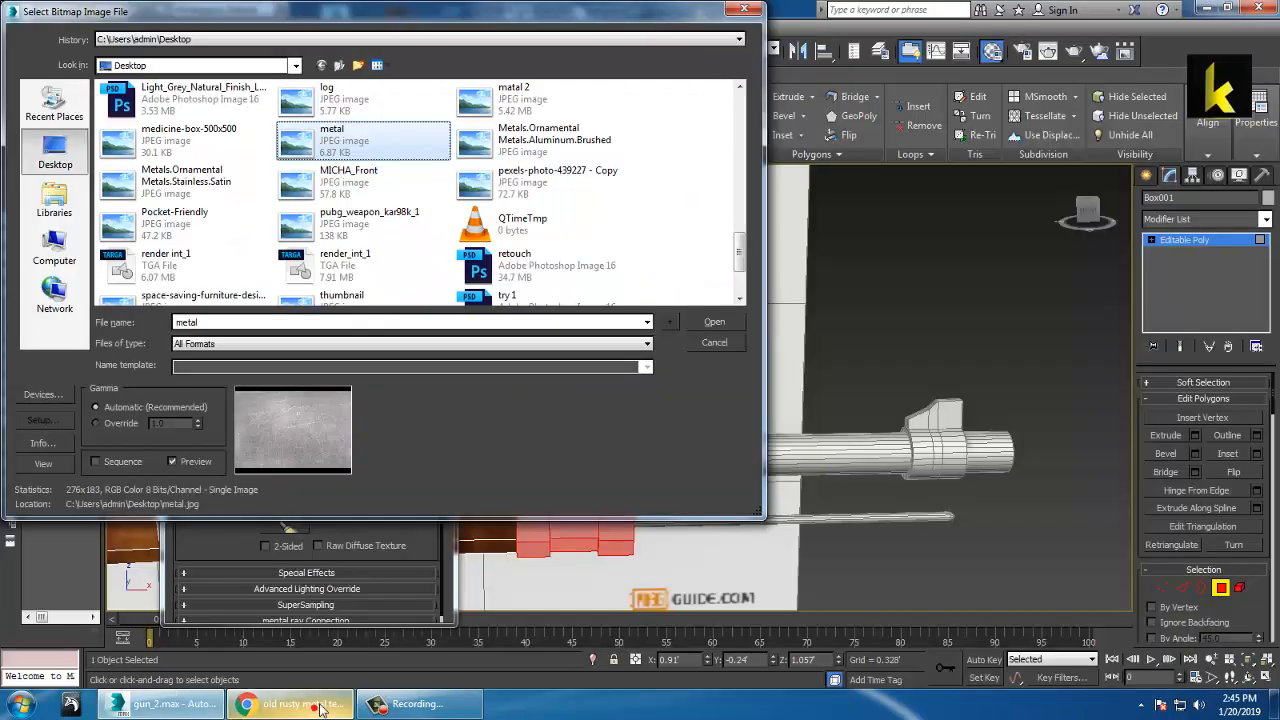
left_click(334, 175)
type("met")
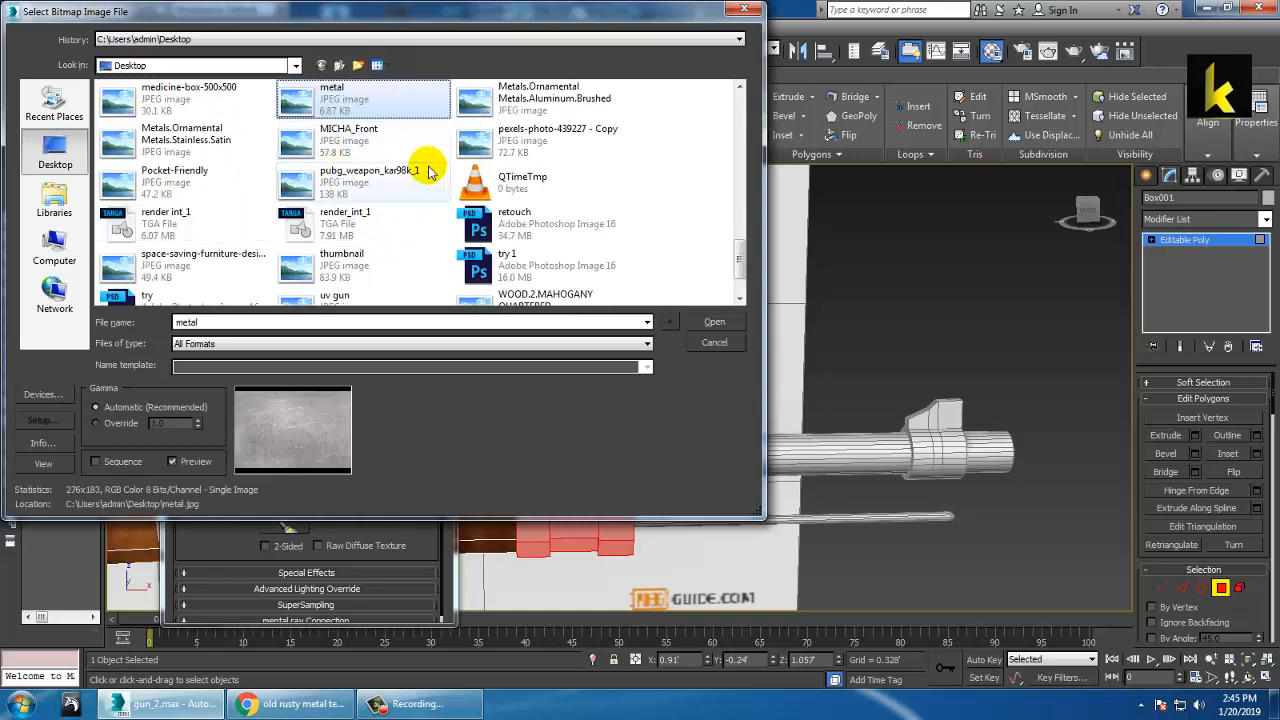
double_click(368, 104)
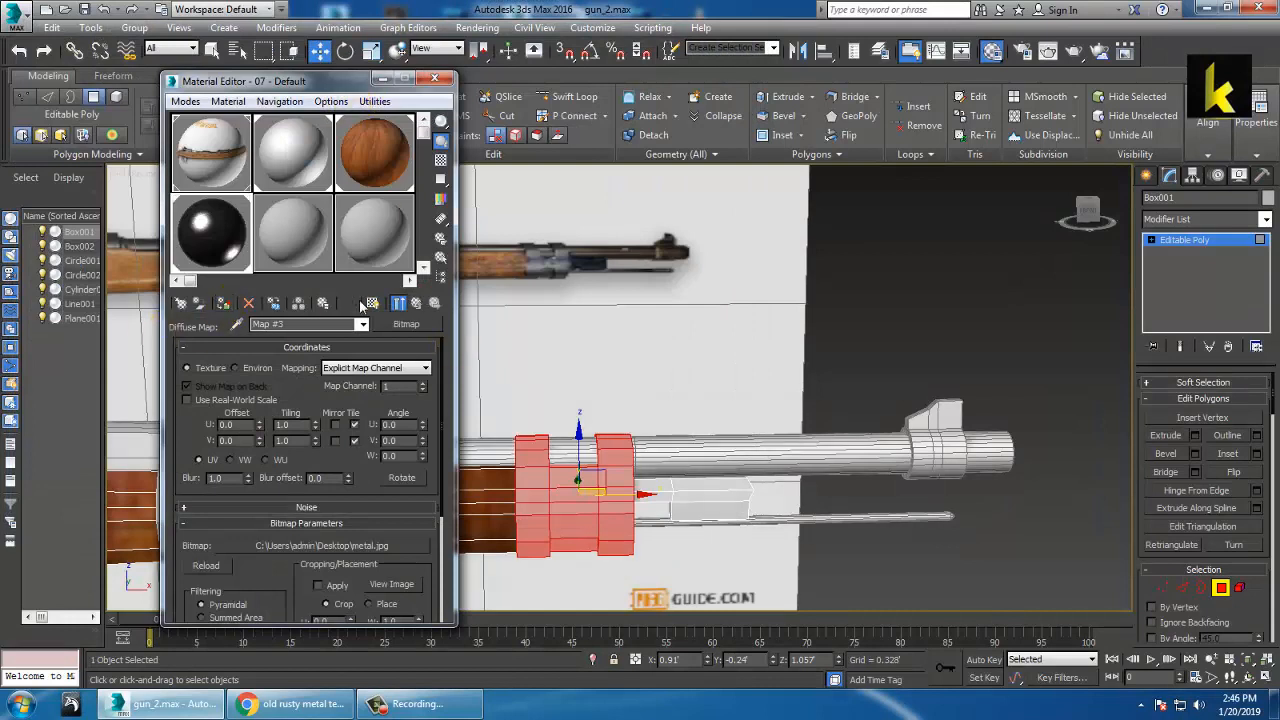
left_click(376, 304)
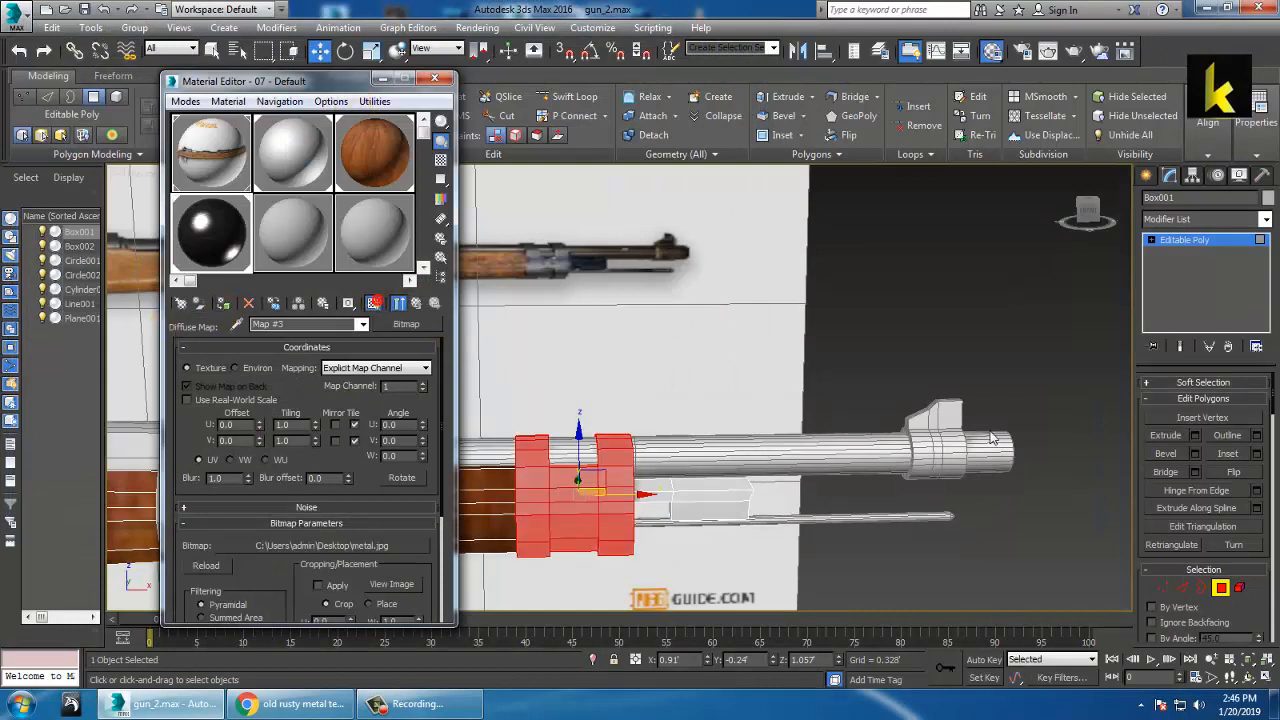
- Add a UVW Map modifier with Box mapping to the selected front band polygons, and deselect the object
left_click(1264, 222)
scroll(1214, 290, "down", 15)
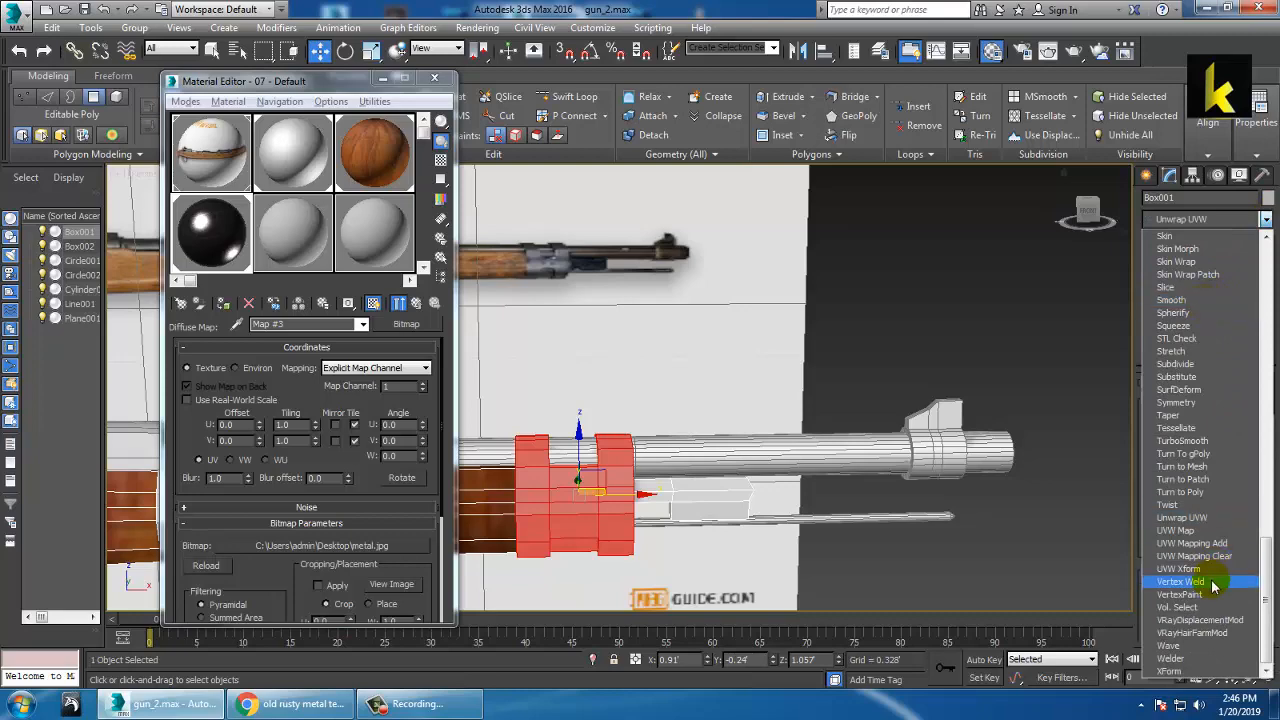
left_click(1208, 530)
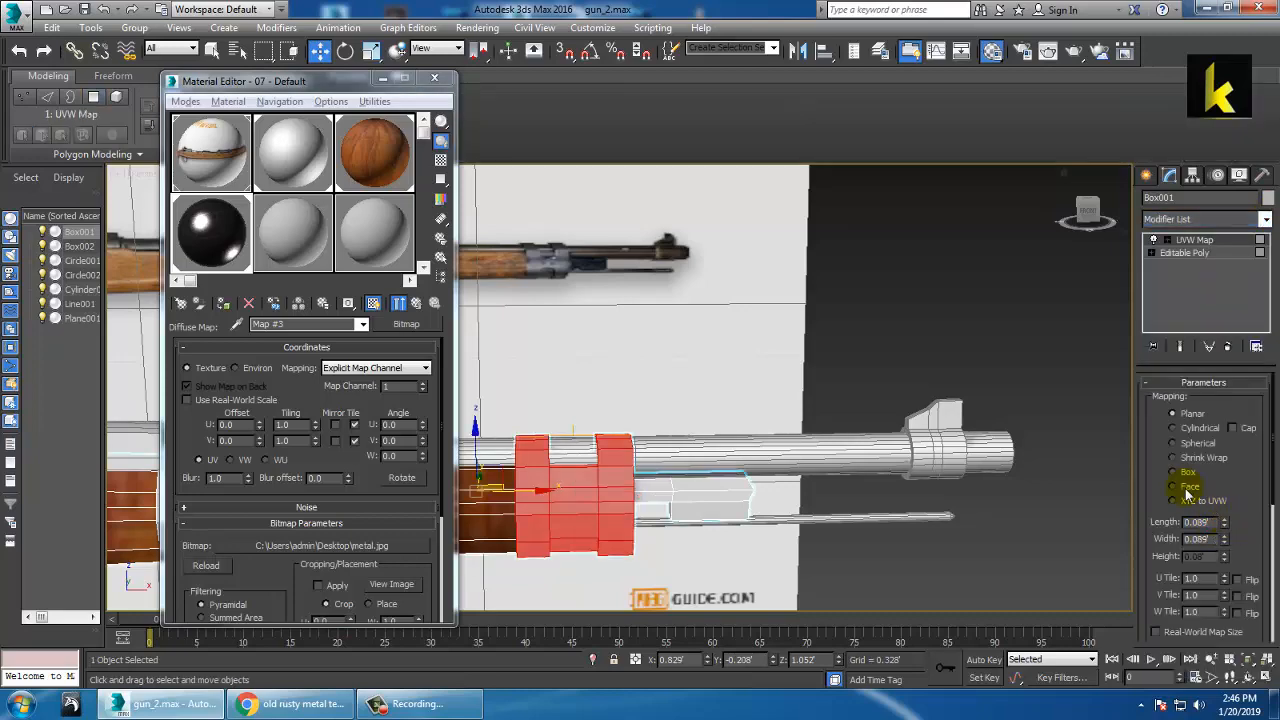
left_click(969, 314)
middle_click_drag(780, 400, 811, 371, "alt")
scroll(823, 369, "down", 3)
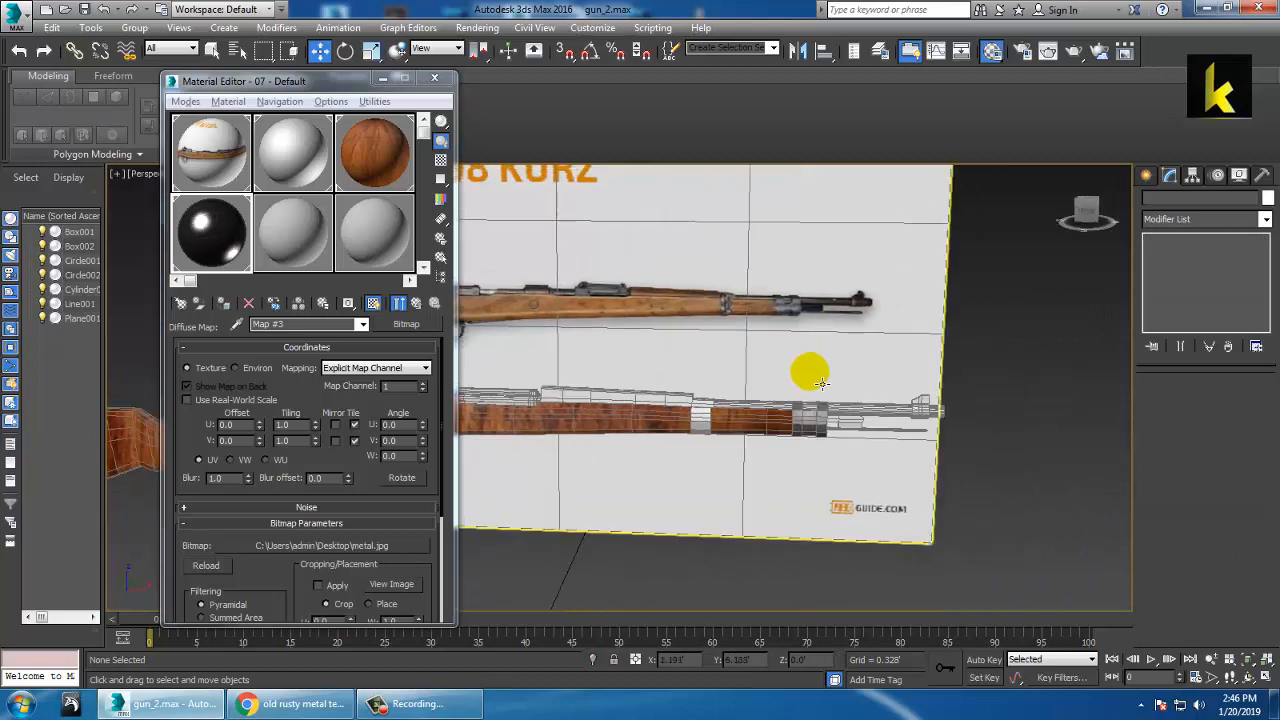
- Select the stock object and, at the Polygon level of its Editable Poly, select the middle metal band's polygons
scroll(811, 380, "up", 6)
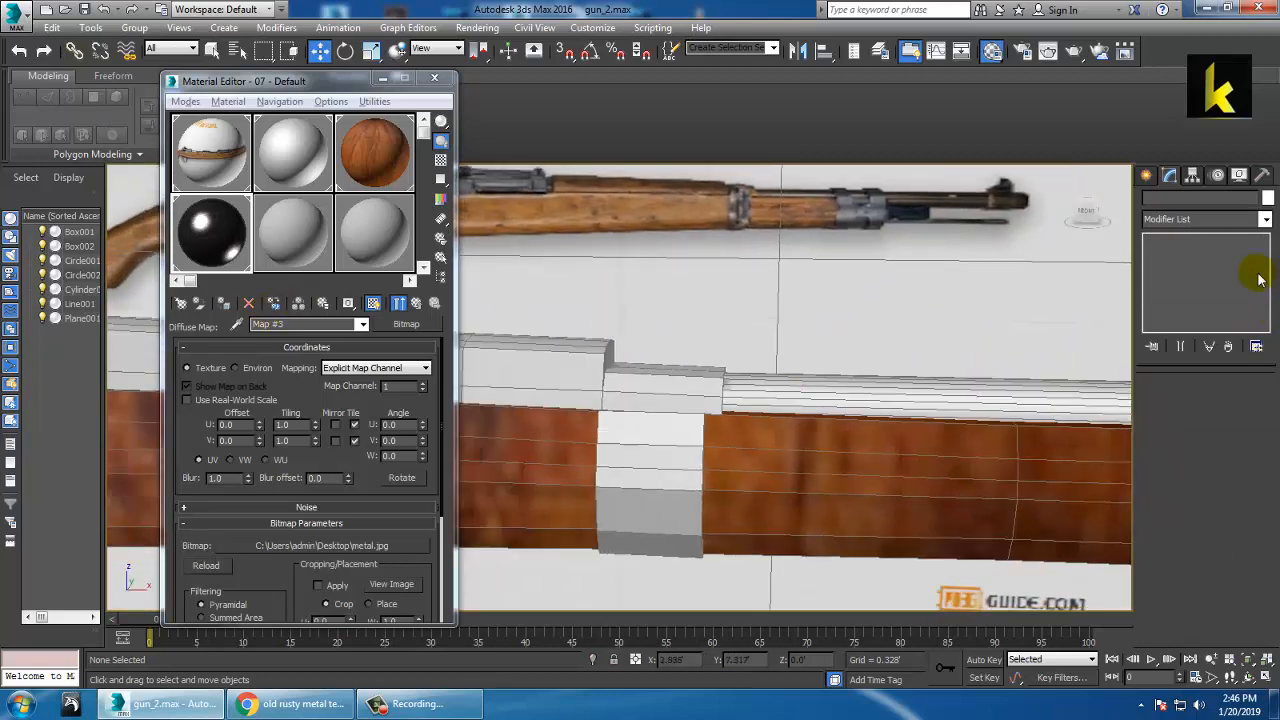
left_click(1146, 175)
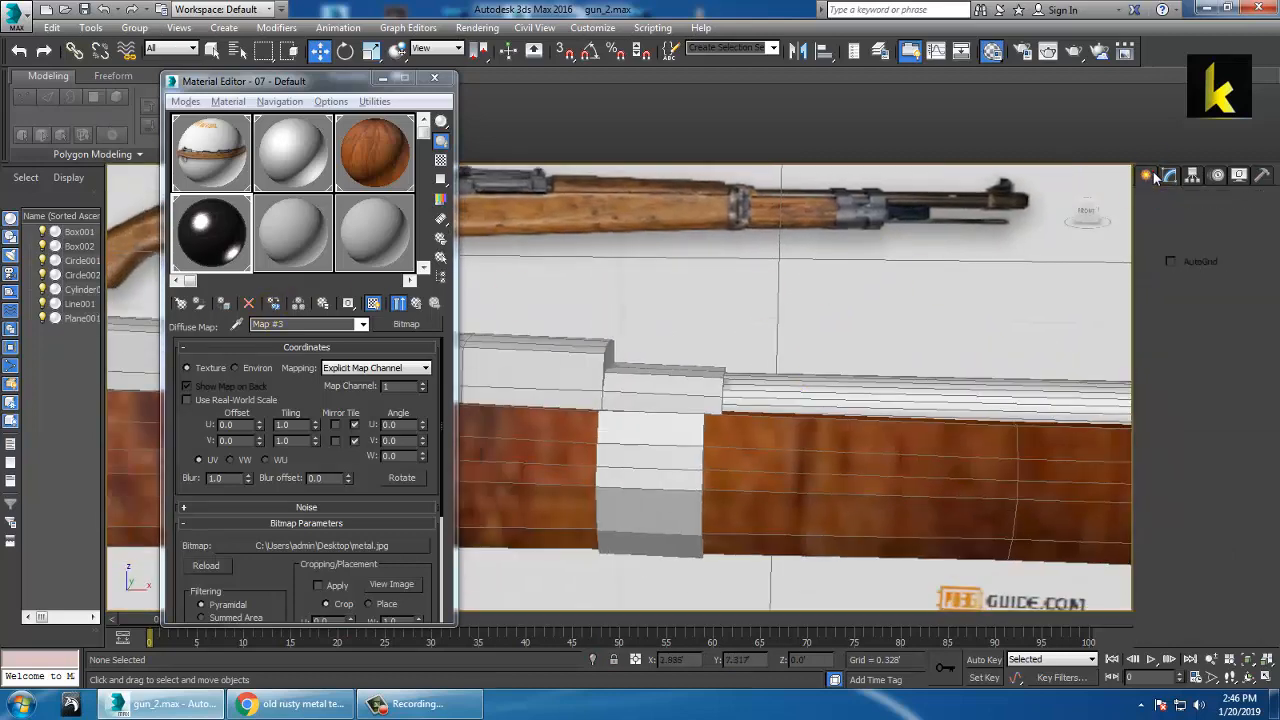
left_click(895, 450)
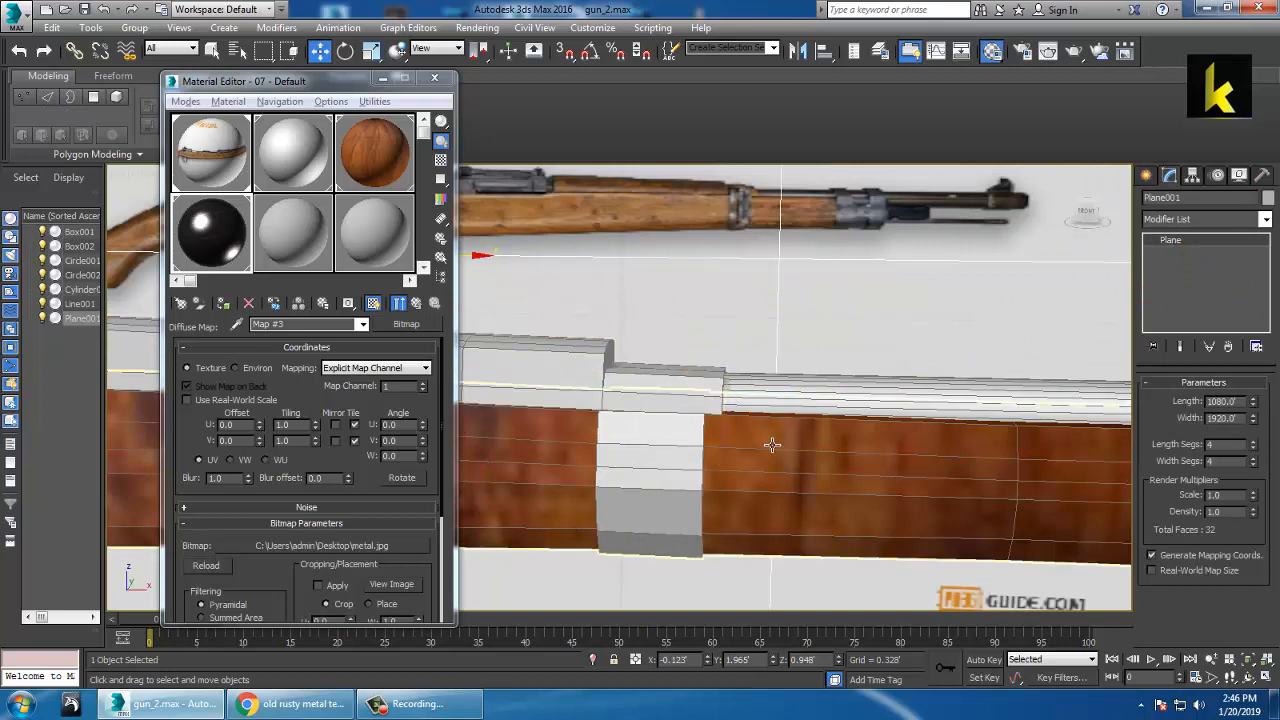
left_click(983, 454)
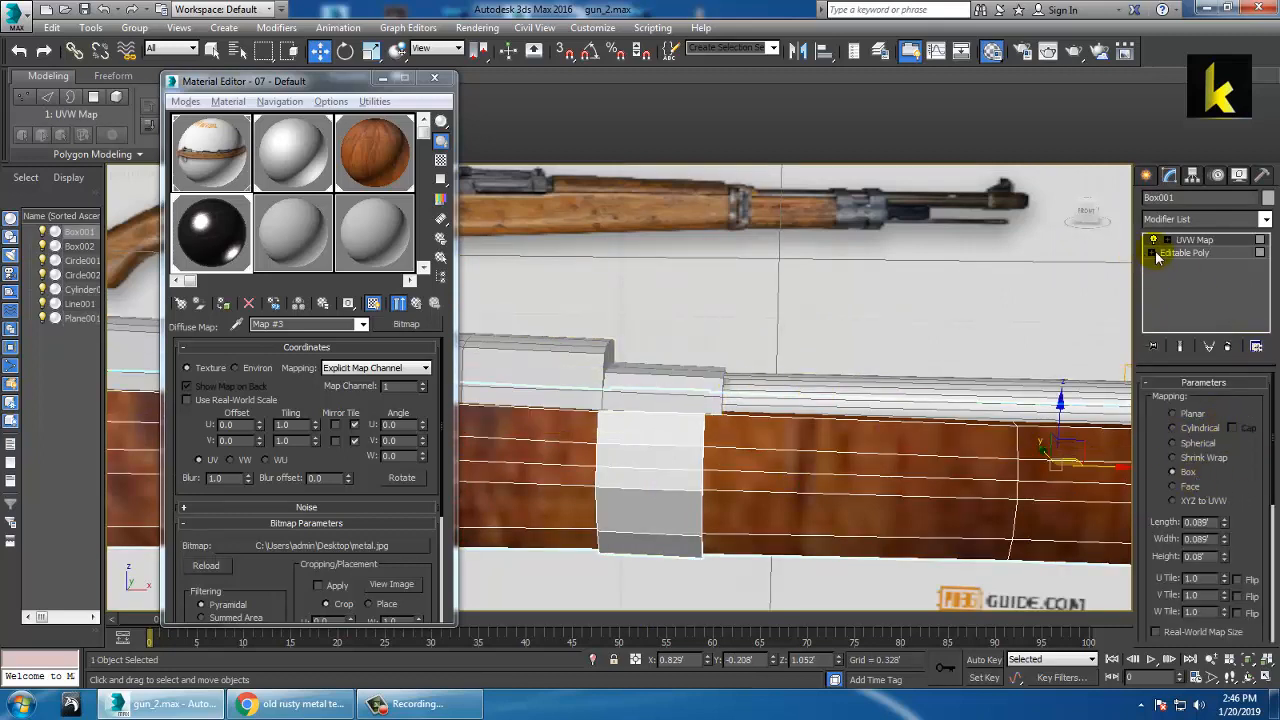
left_click(1183, 303)
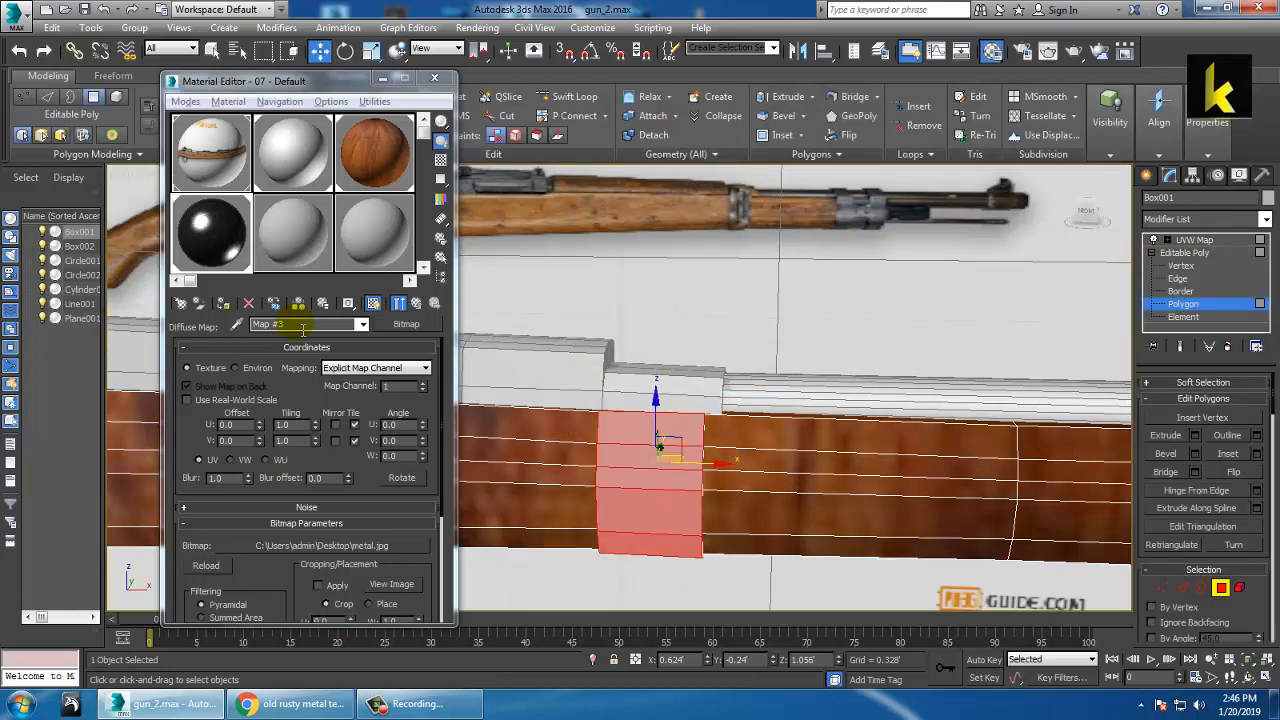
- Assign the metal material to the selected middle band polygons, return to the UVW Map modifier, and deselect the stock
left_click(228, 304)
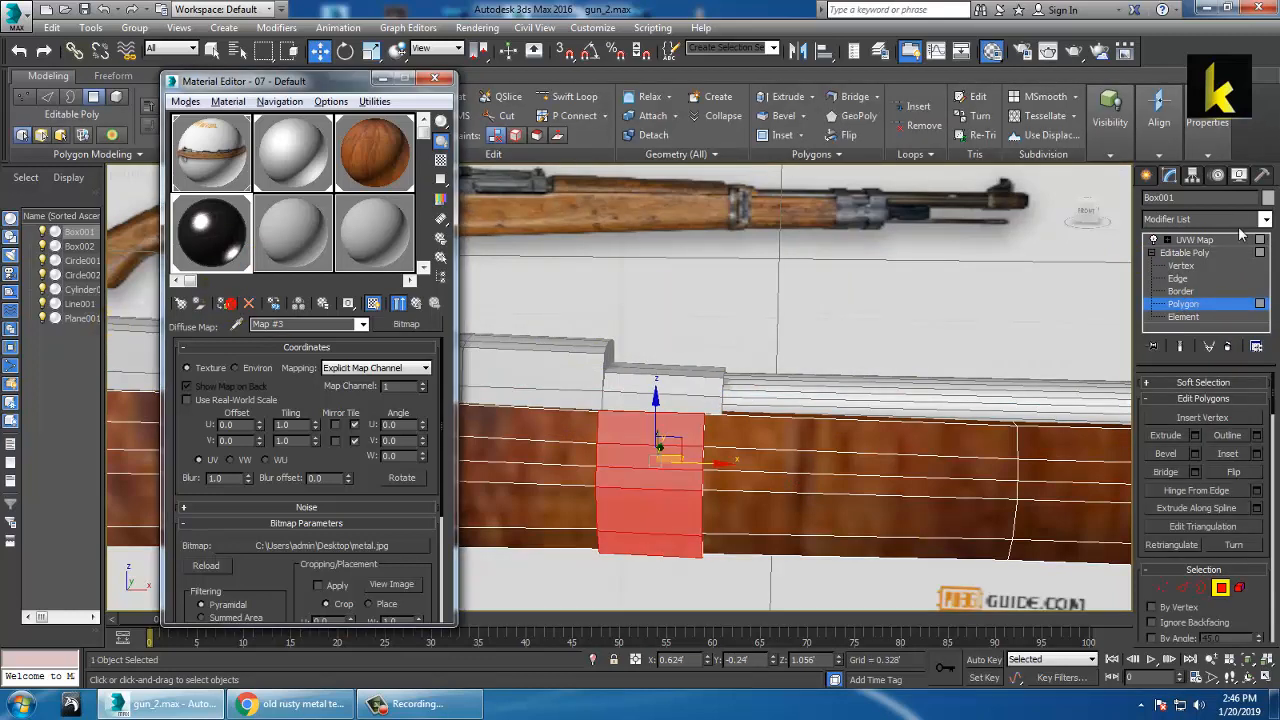
left_click(1197, 240)
left_click(931, 307)
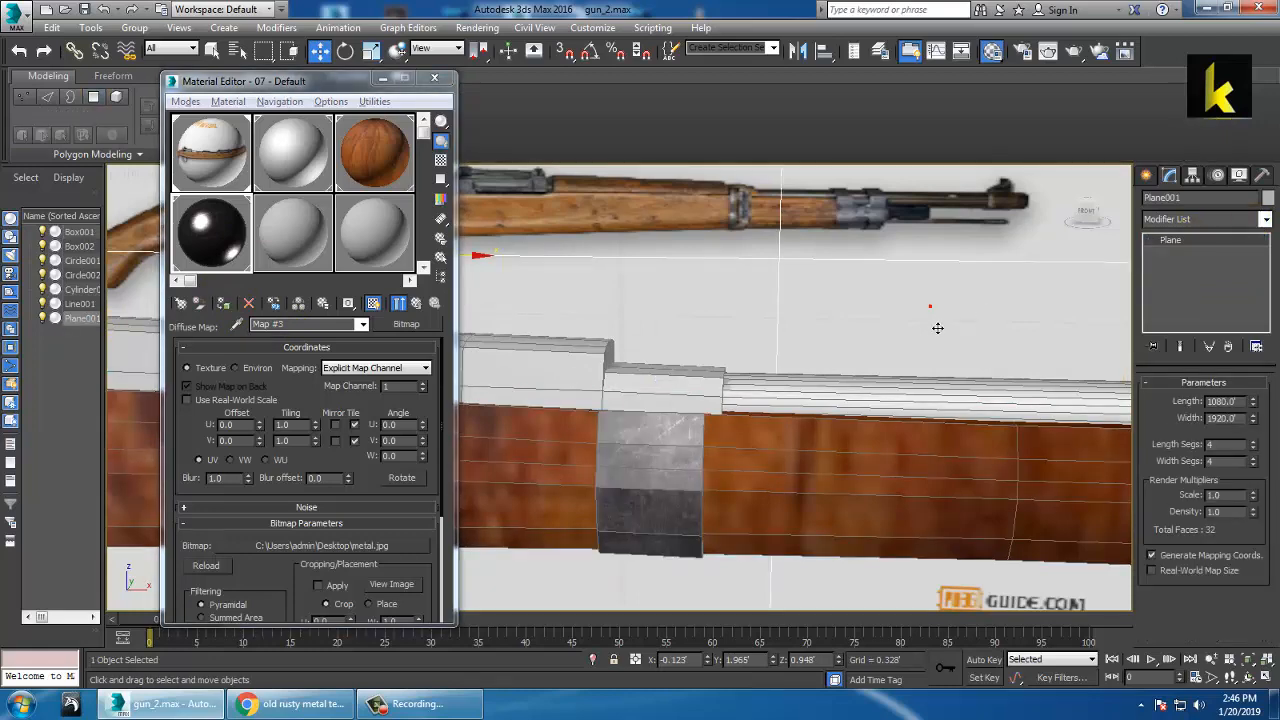
- Select the front half-round metal sleeve (Circle001) on top of the stock and assign the metal material to it
scroll(937, 328, "down", 4)
middle_click_drag(1038, 370, 903, 357)
scroll(949, 354, "down", 3)
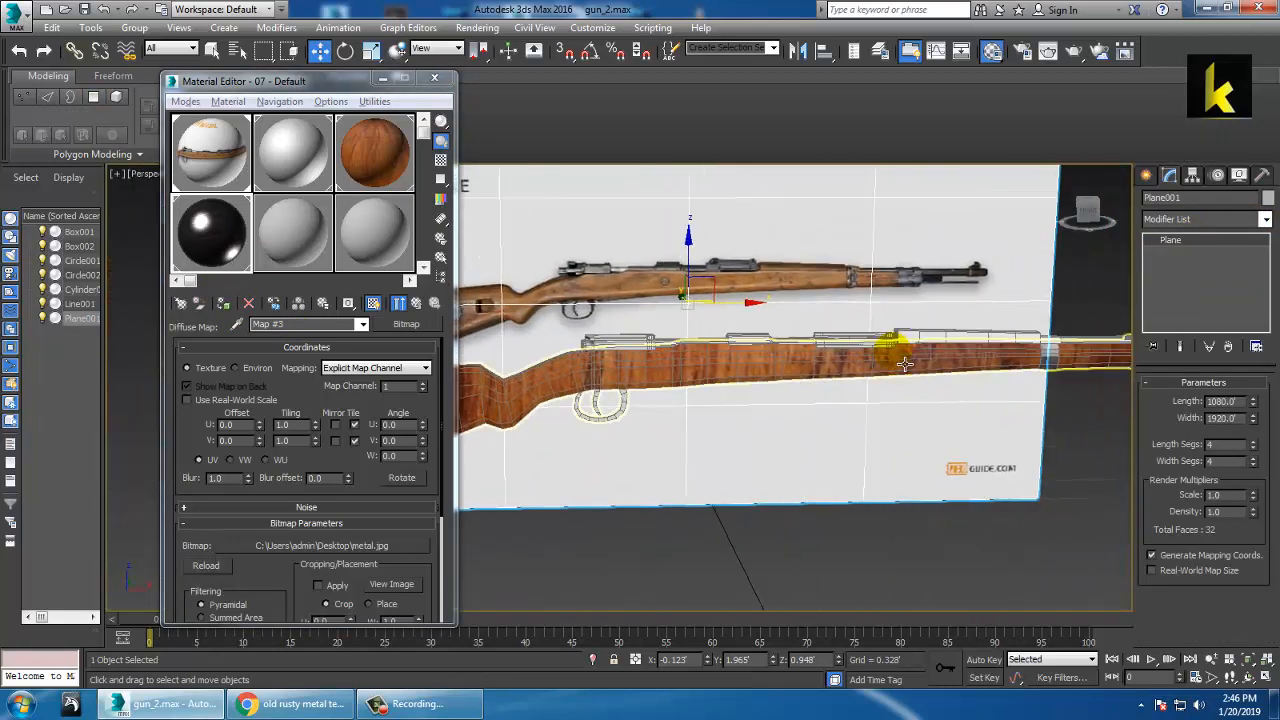
middle_click_drag(817, 357, 597, 242, "alt")
middle_click_drag(889, 356, 809, 414, "alt")
scroll(862, 355, "up", 2)
middle_click_drag(625, 380, 740, 398, "alt")
left_click(625, 380)
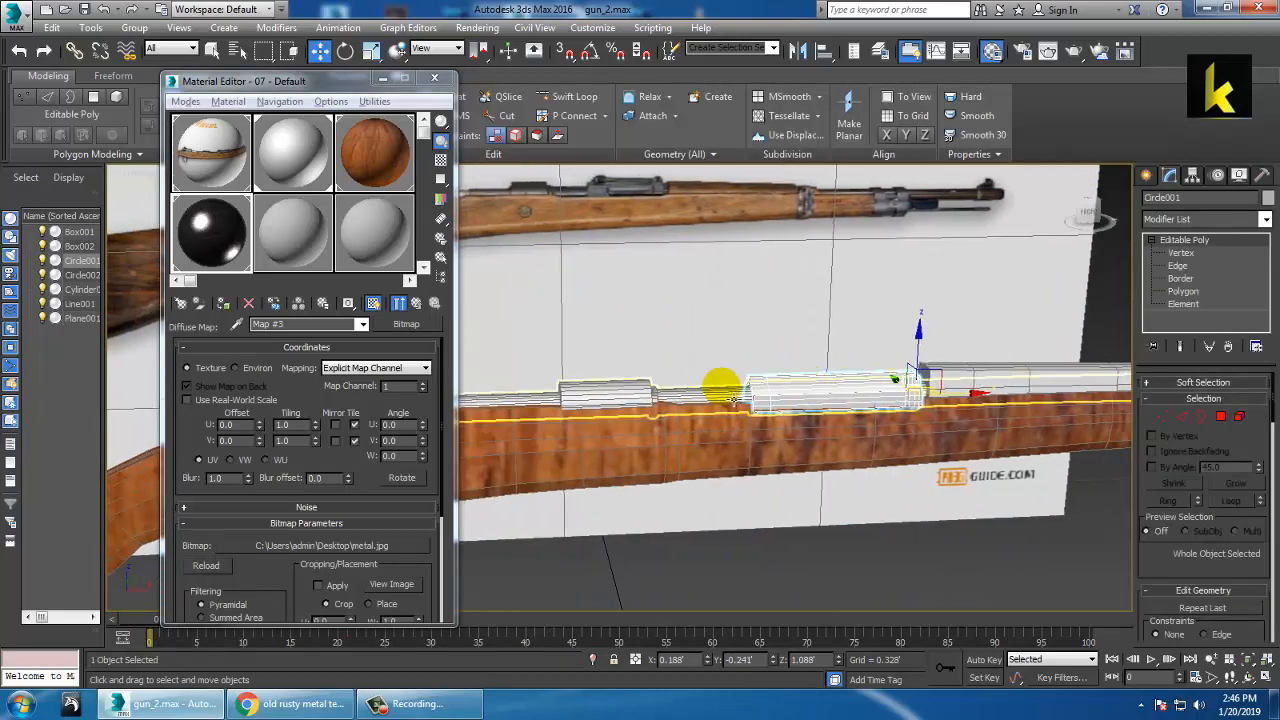
left_click(223, 304)
- Add a UVW Map modifier with Cylindrical mapping to the front half-round sleeve
left_click(1265, 220)
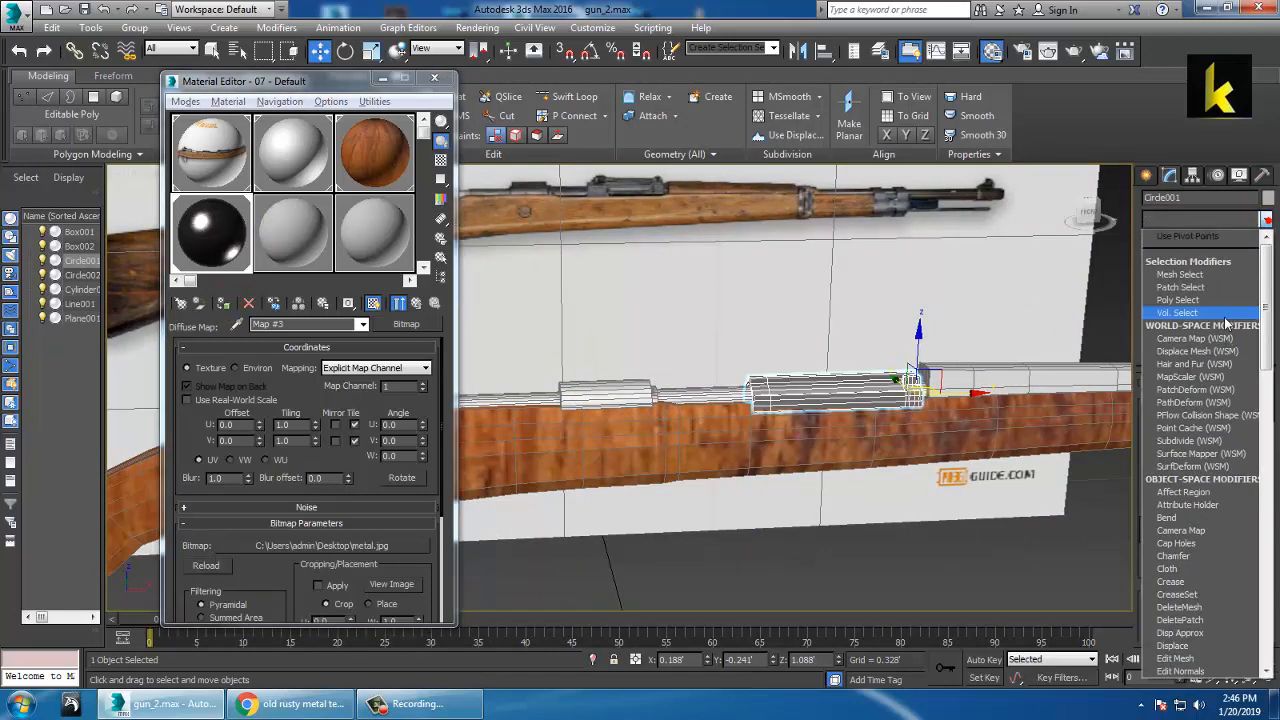
key("u")
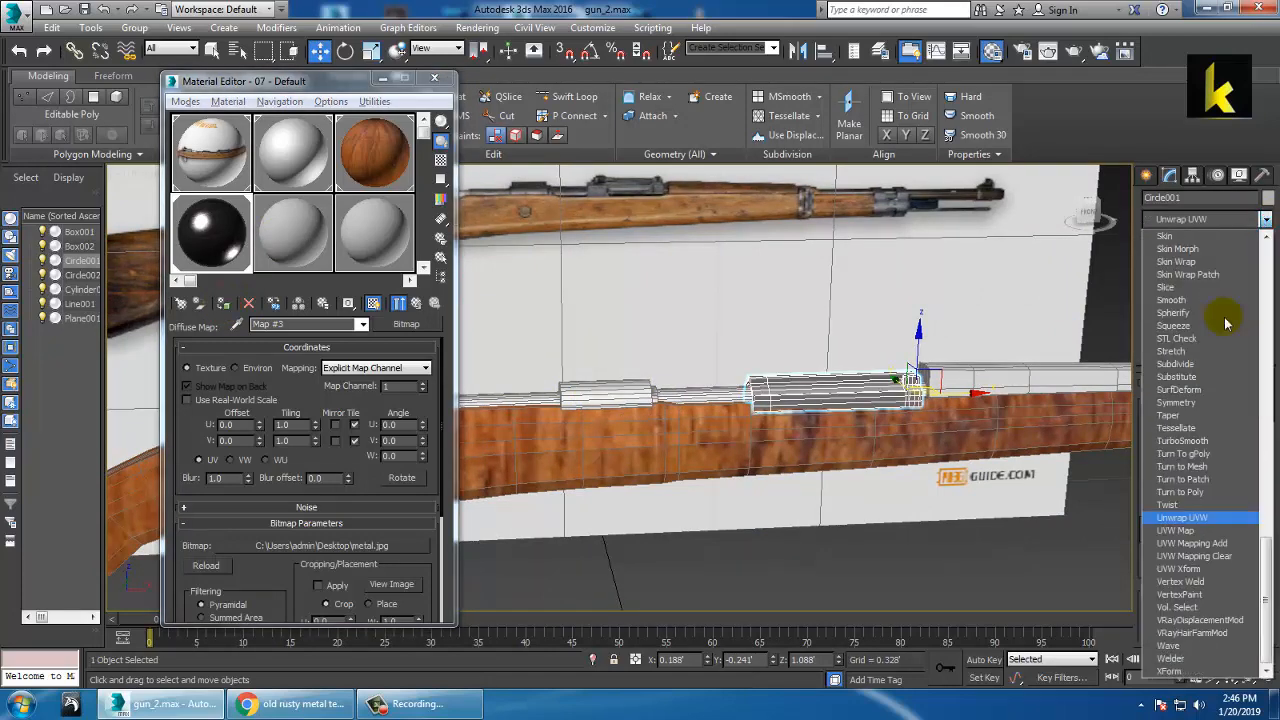
left_click(1186, 528)
left_click(1197, 430)
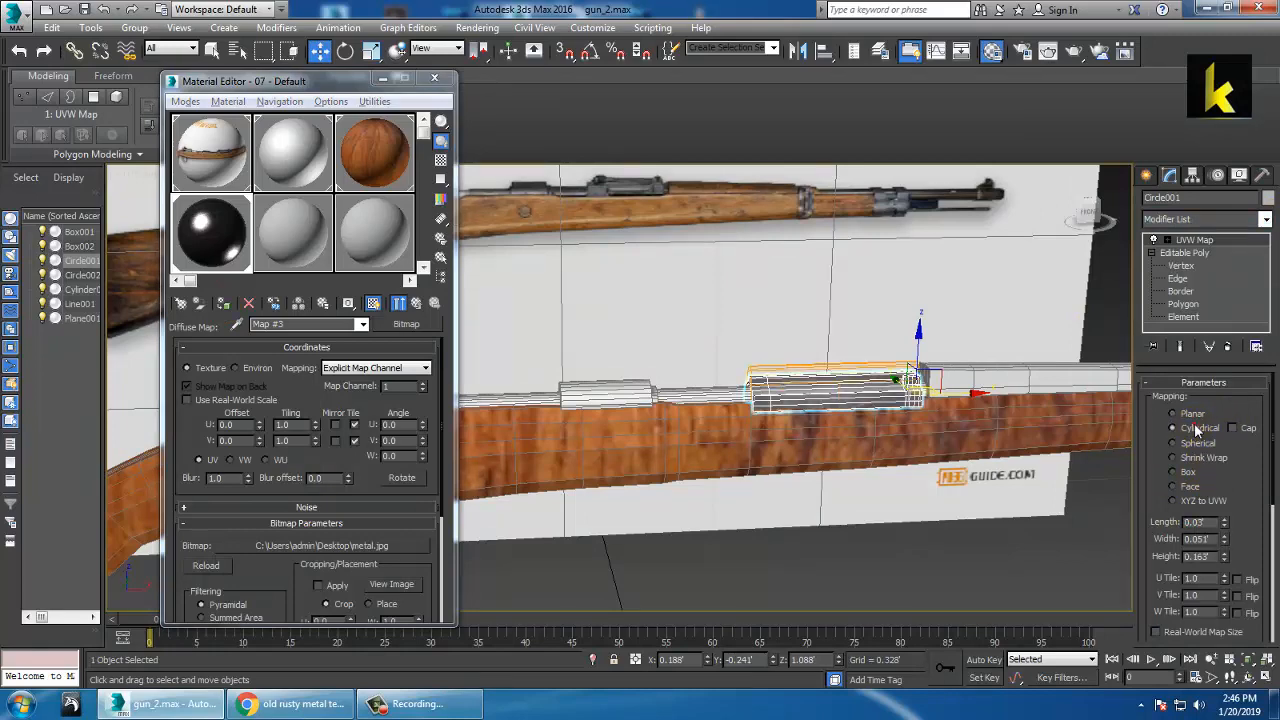
scroll(1020, 415, "up", 3)
scroll(990, 395, "up", 3)
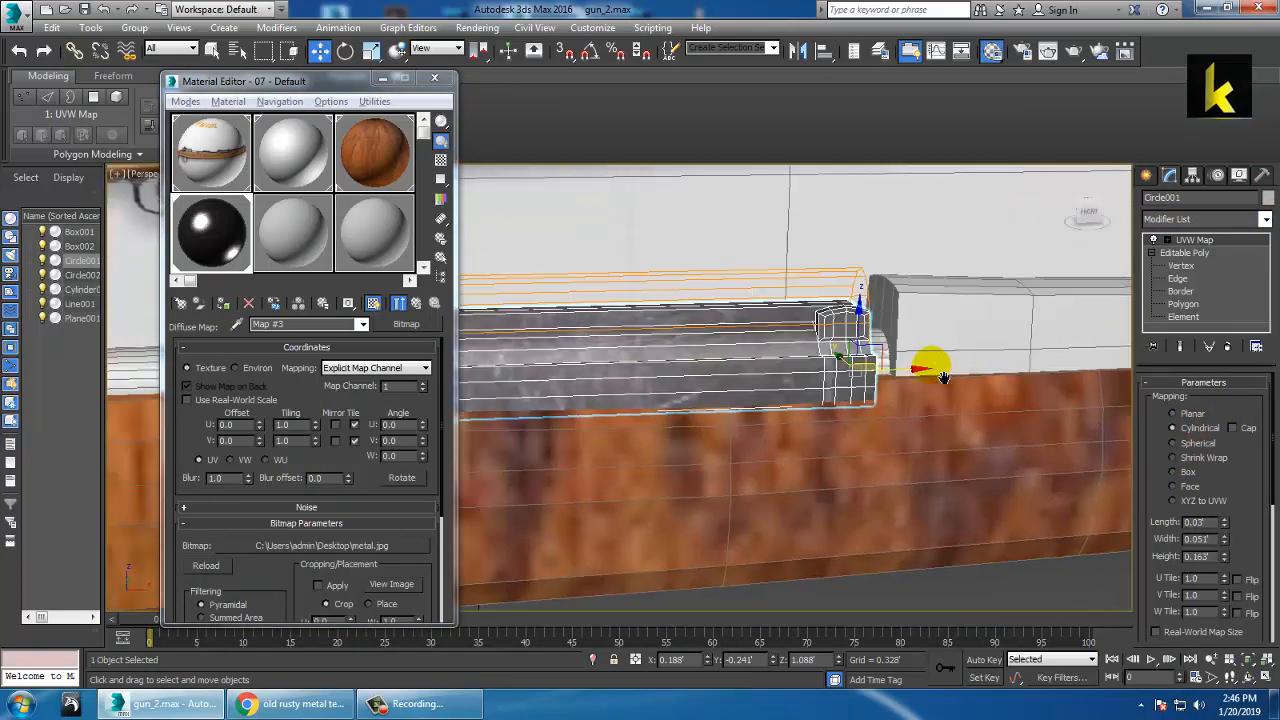
- Select the rear half-round receiver piece (Circle002) above the trigger and assign the metal material to it
scroll(880, 343, "up", 1)
middle_click_drag(960, 330, 1155, 305)
scroll(700, 318, "down", 8)
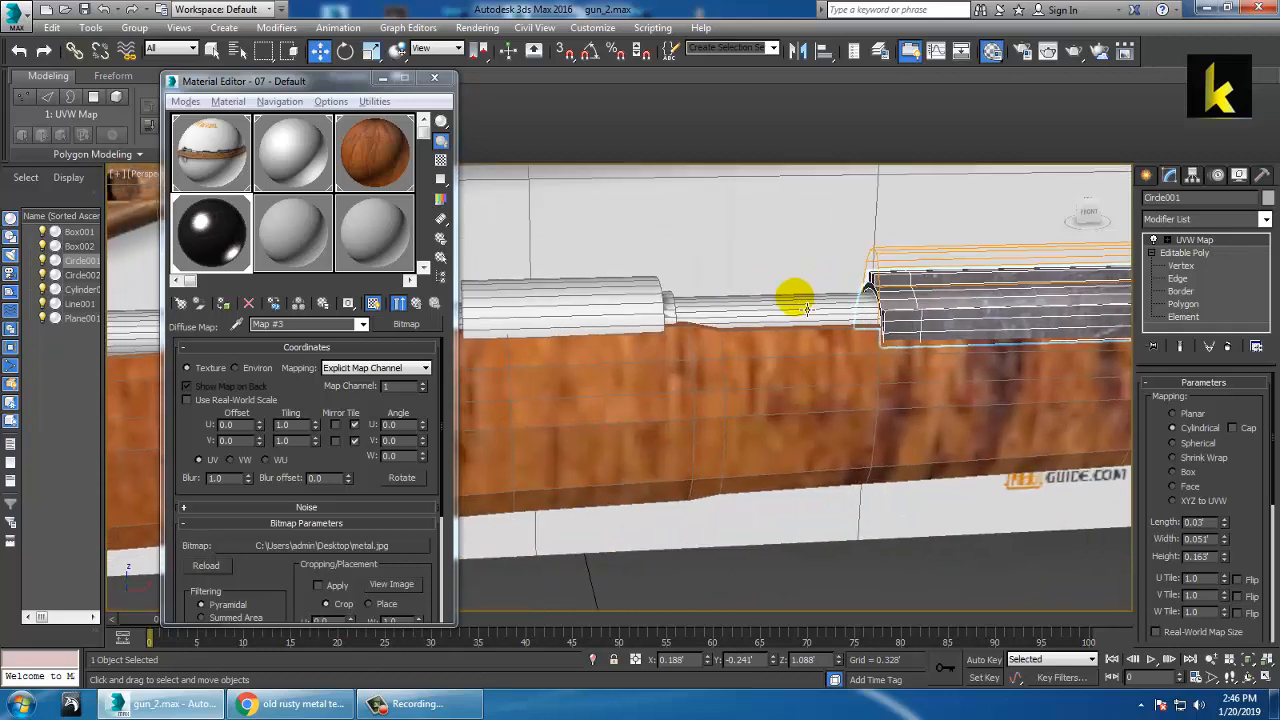
left_click(875, 310)
middle_click_drag(933, 314, 1130, 312)
left_click(706, 302)
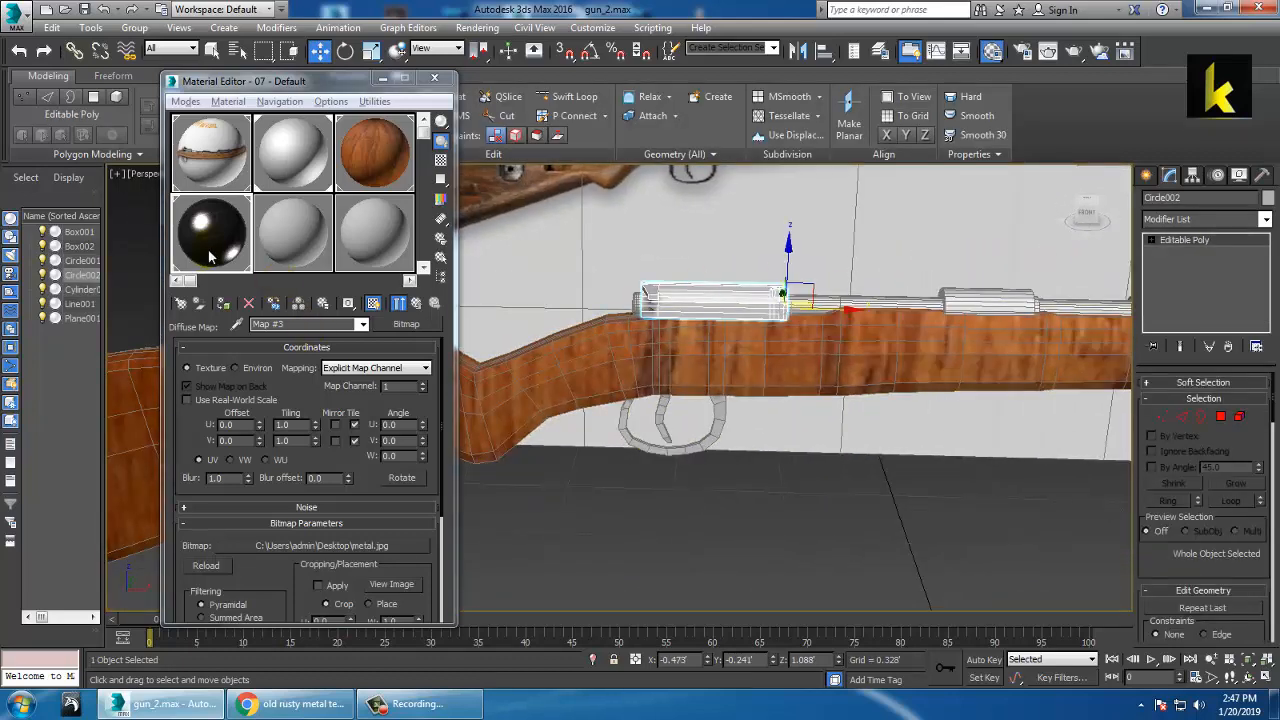
left_click(214, 240)
left_click(214, 306)
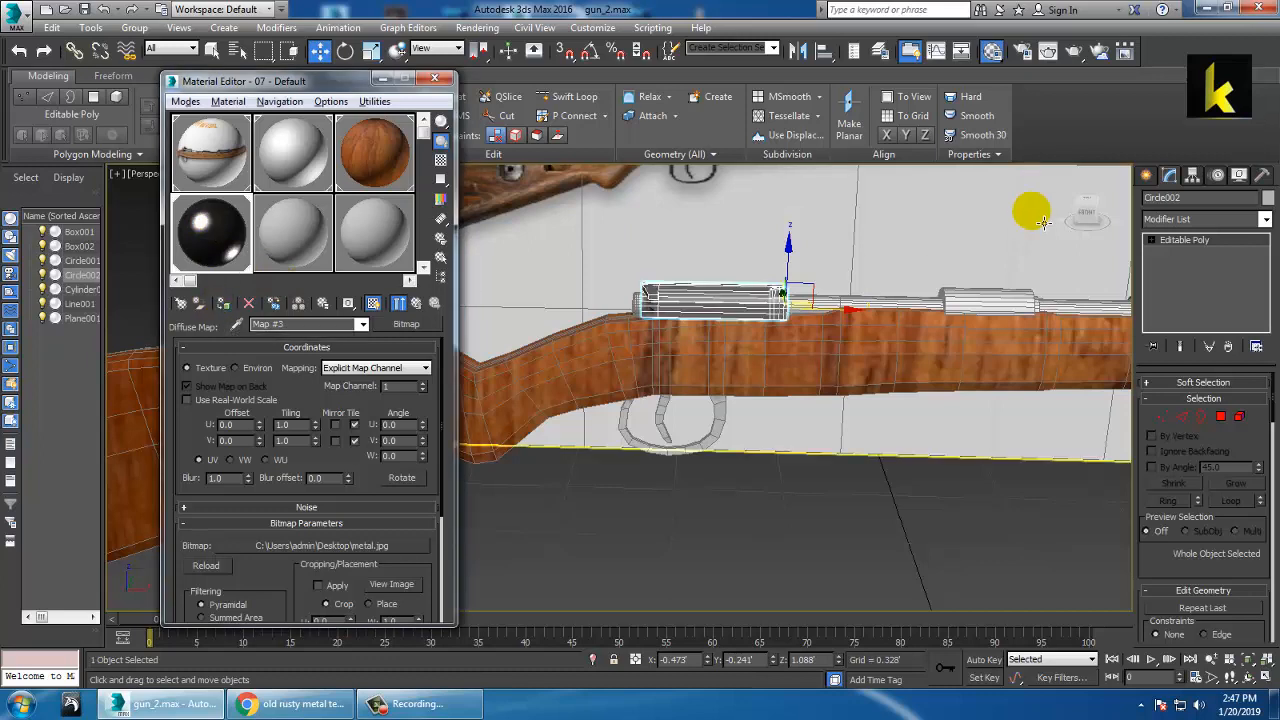
- Add a UVW Map modifier with Cylindrical mapping to the rear receiver piece above the trigger
left_click(1265, 219)
key("u")
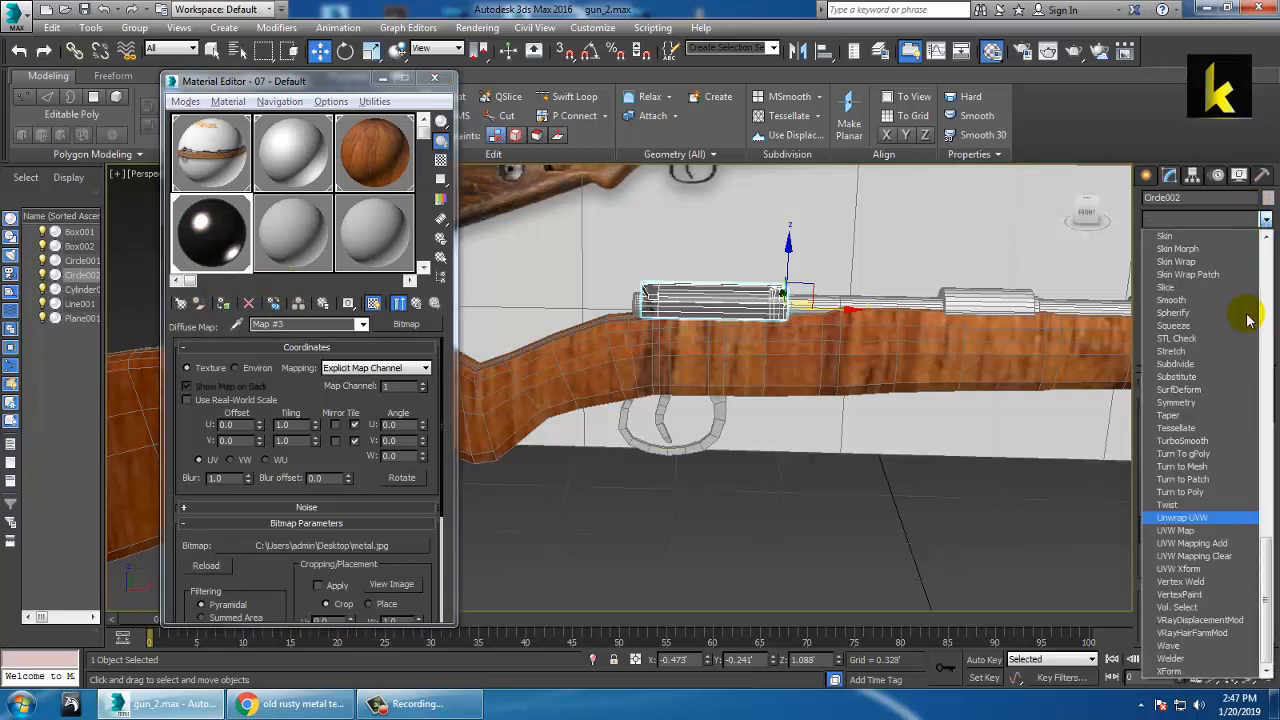
left_click(1206, 531)
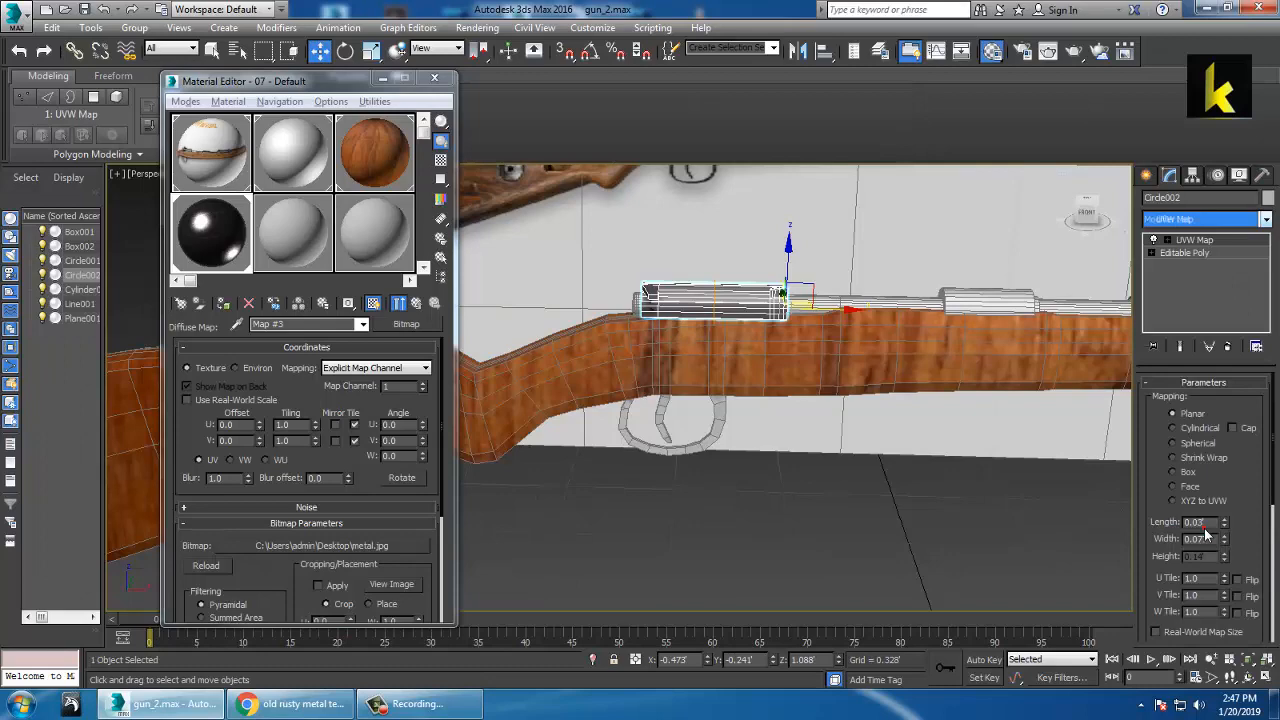
left_click(1198, 428)
scroll(822, 410, "down", 5)
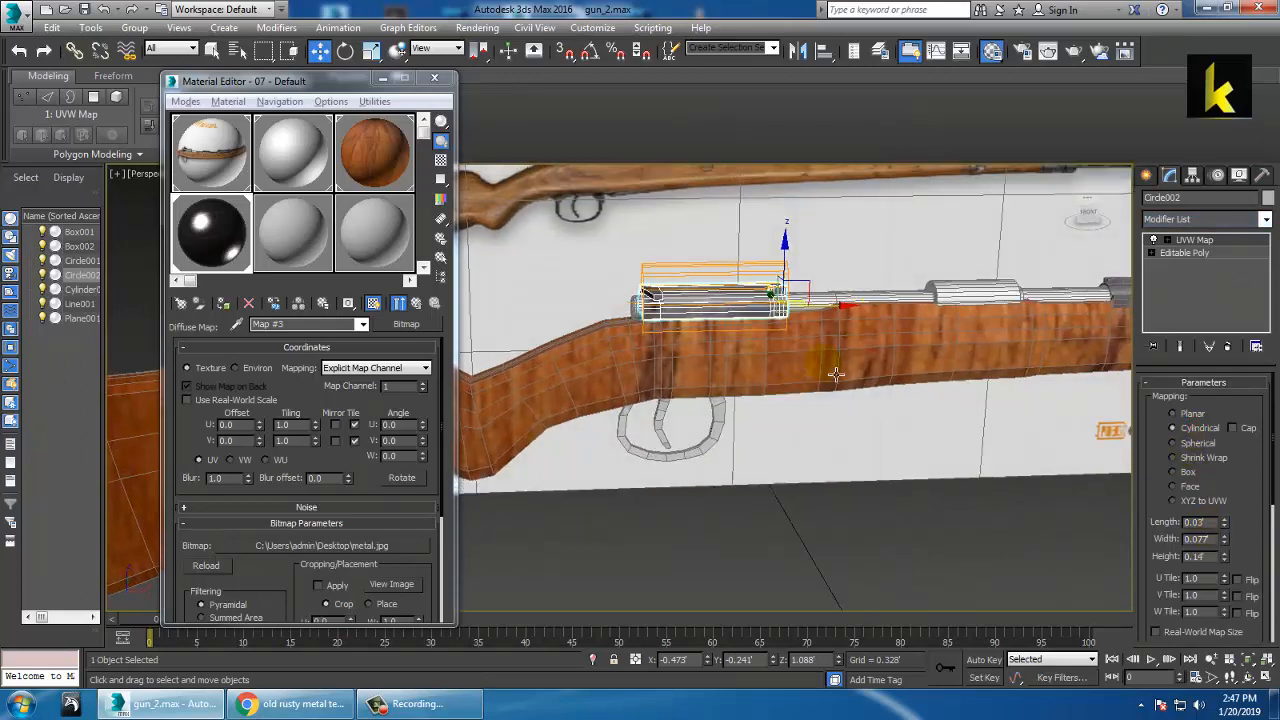
- Select the rifle's long barrel object (Cylinder001), which carries the front sight
middle_click_drag(824, 409, 677, 454, "alt")
scroll(873, 434, "down", 3)
scroll(873, 434, "up", 8)
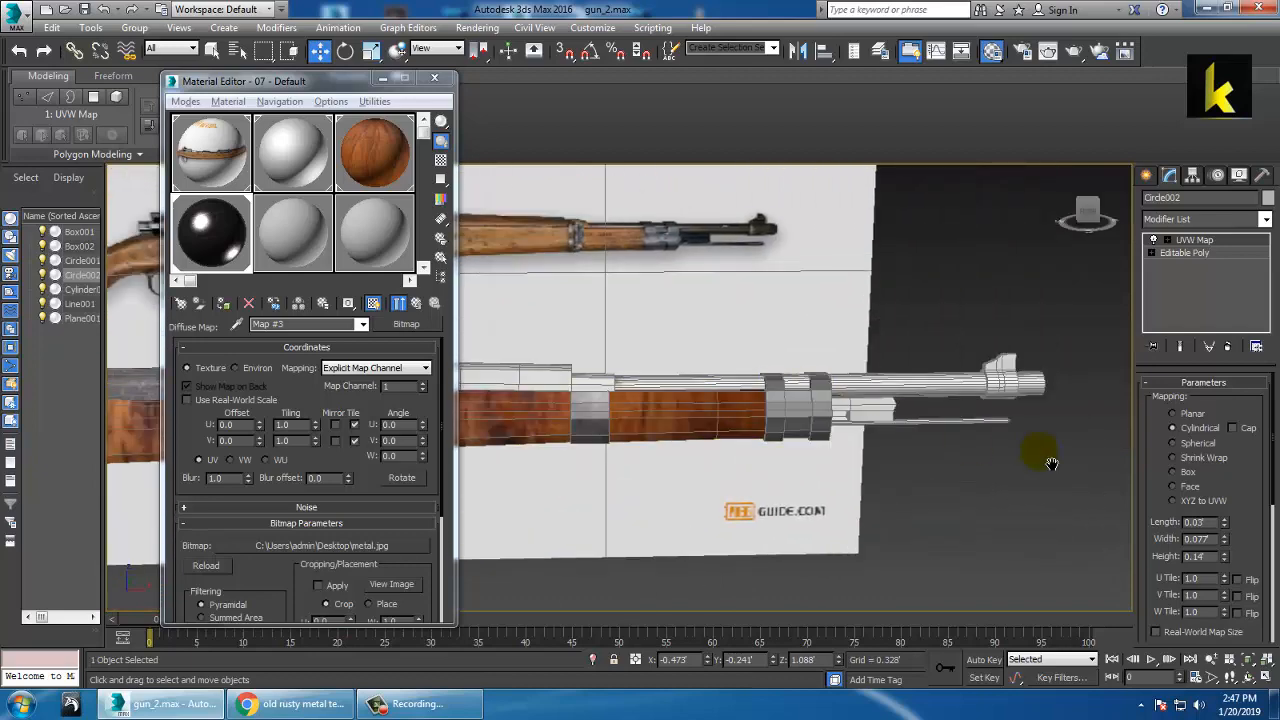
left_click(927, 392)
scroll(966, 380, "down", 3)
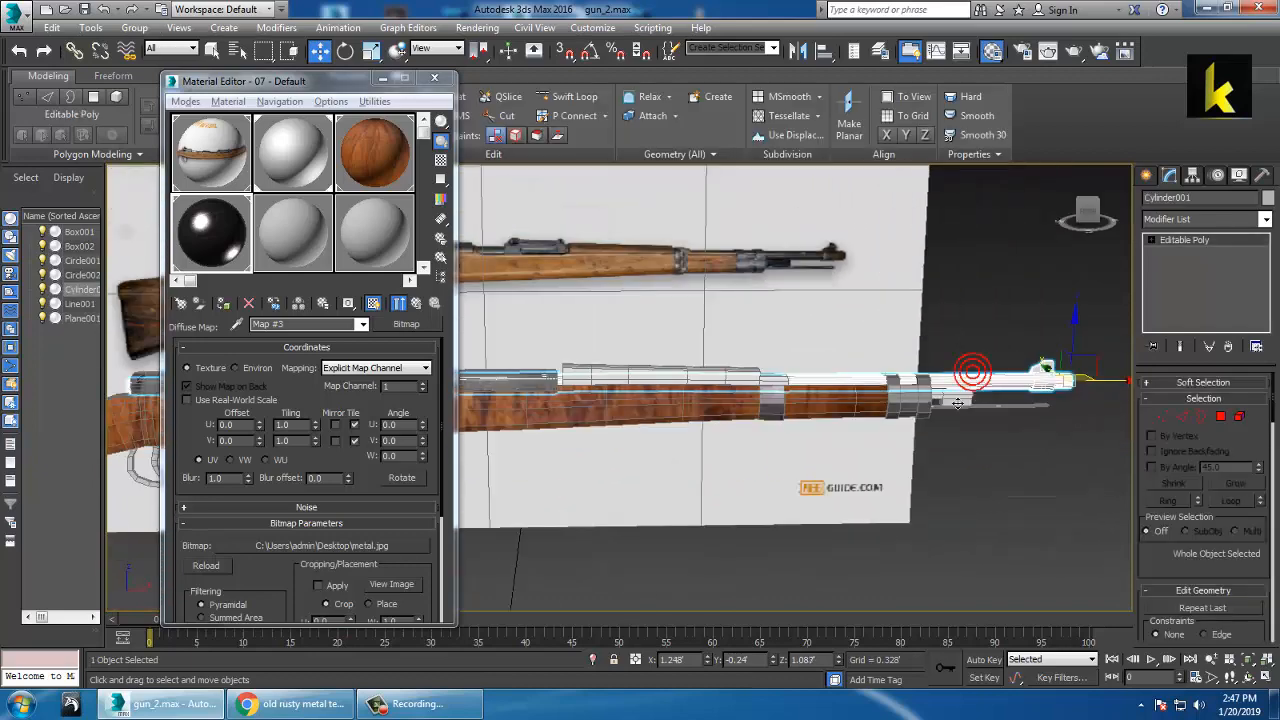
middle_click_drag(971, 375, 998, 366, "alt")
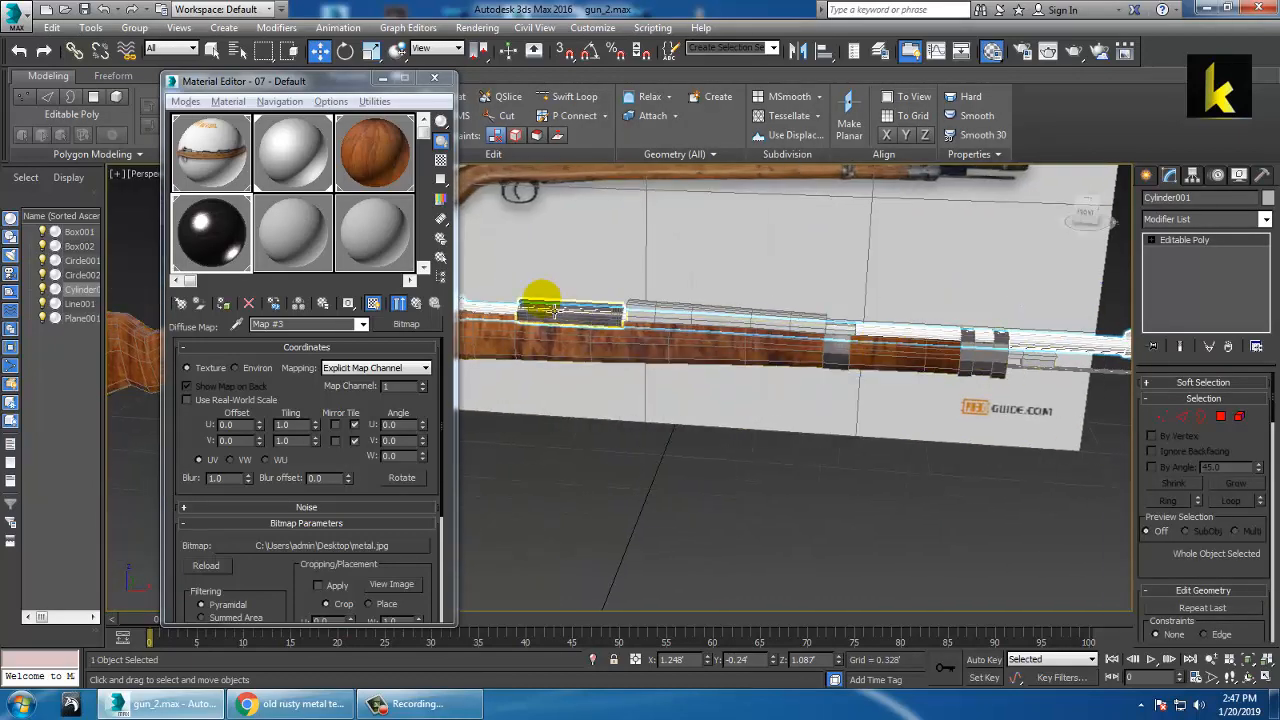
- Choose the unused material 08 - Default and give its diffuse color a Bitmap map, leaving the image file unset
left_click(360, 222)
left_click(294, 229)
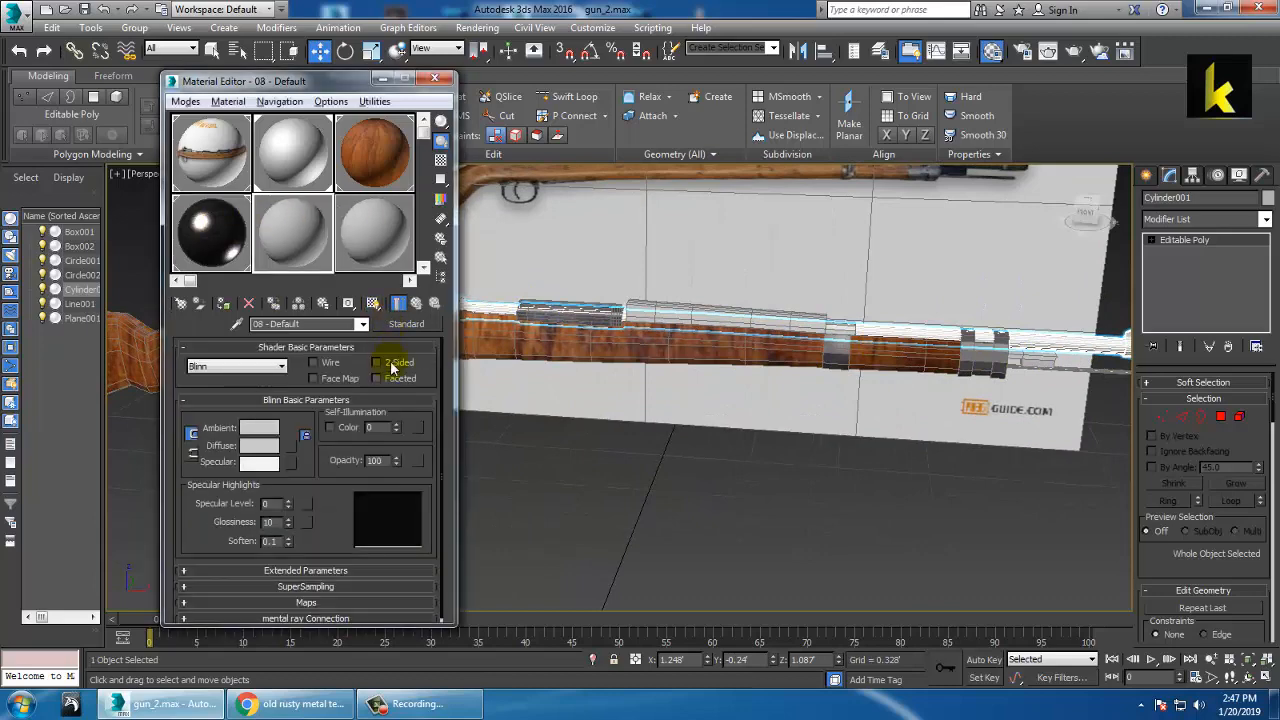
left_click(290, 447)
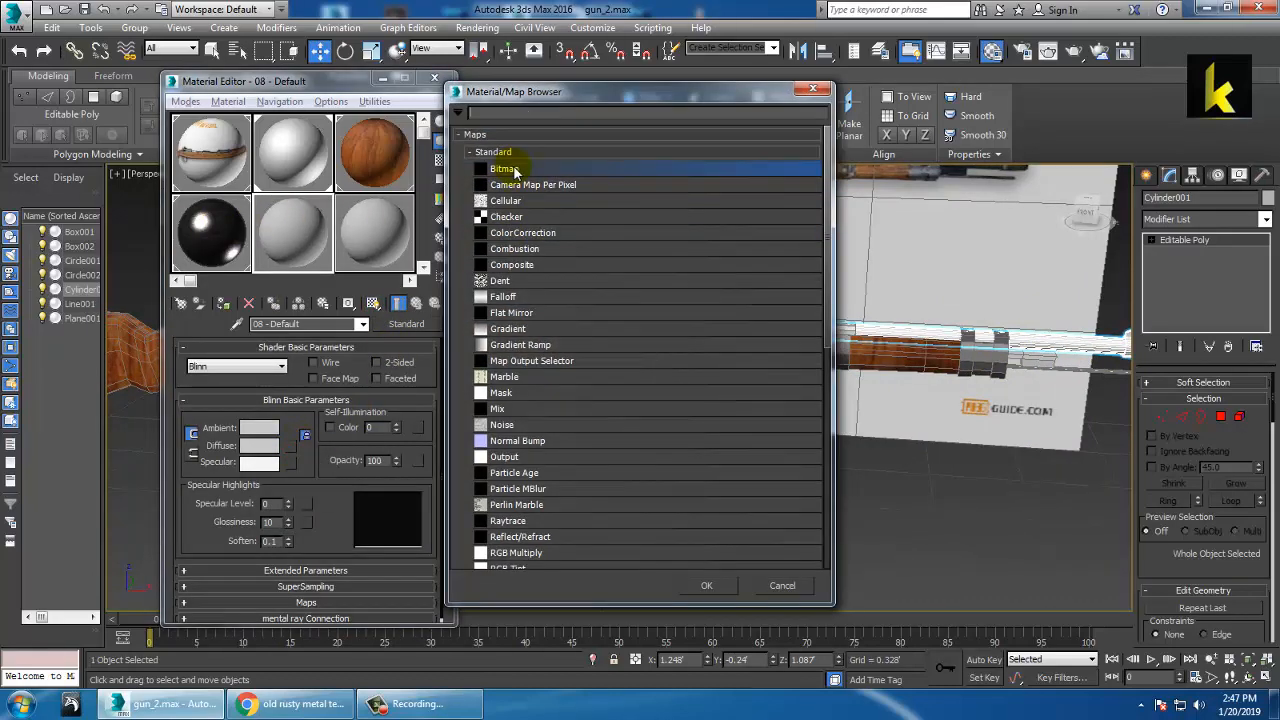
double_click(515, 169)
left_click(711, 344)
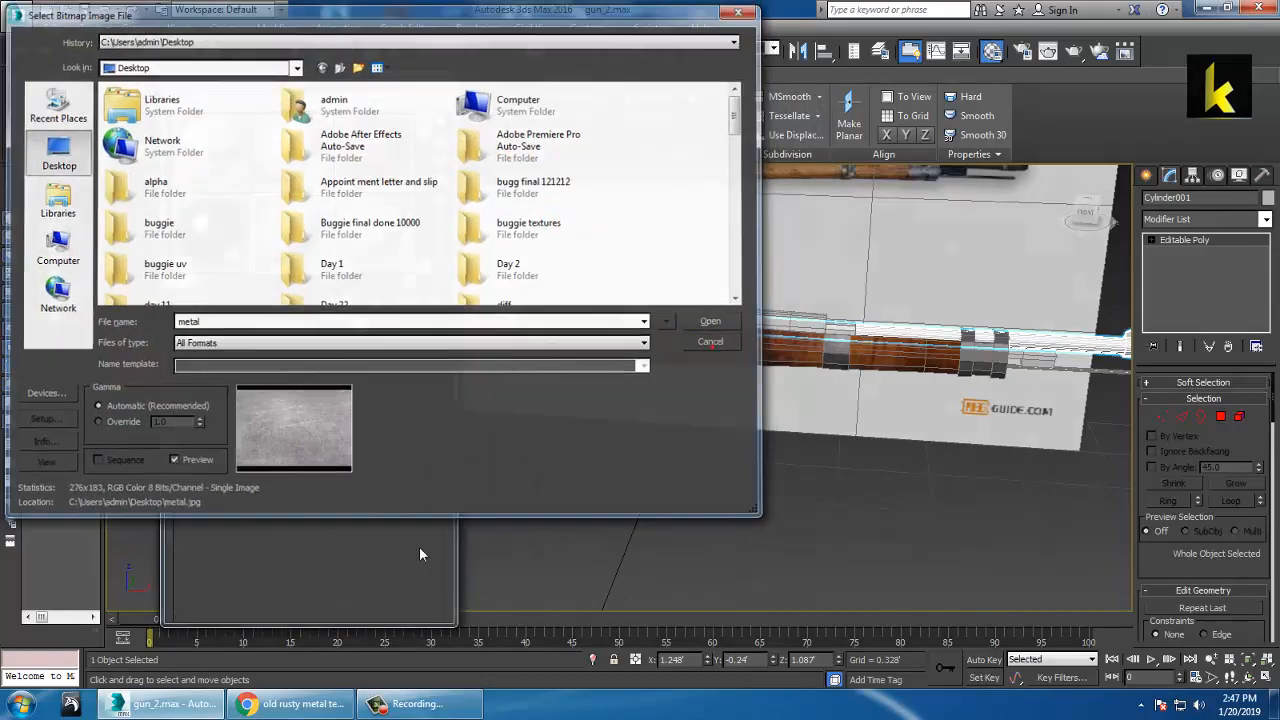
- Show the matal 2.jpg download from Chrome in its folder, copy the file, and locate it on the desktop
left_click(272, 704)
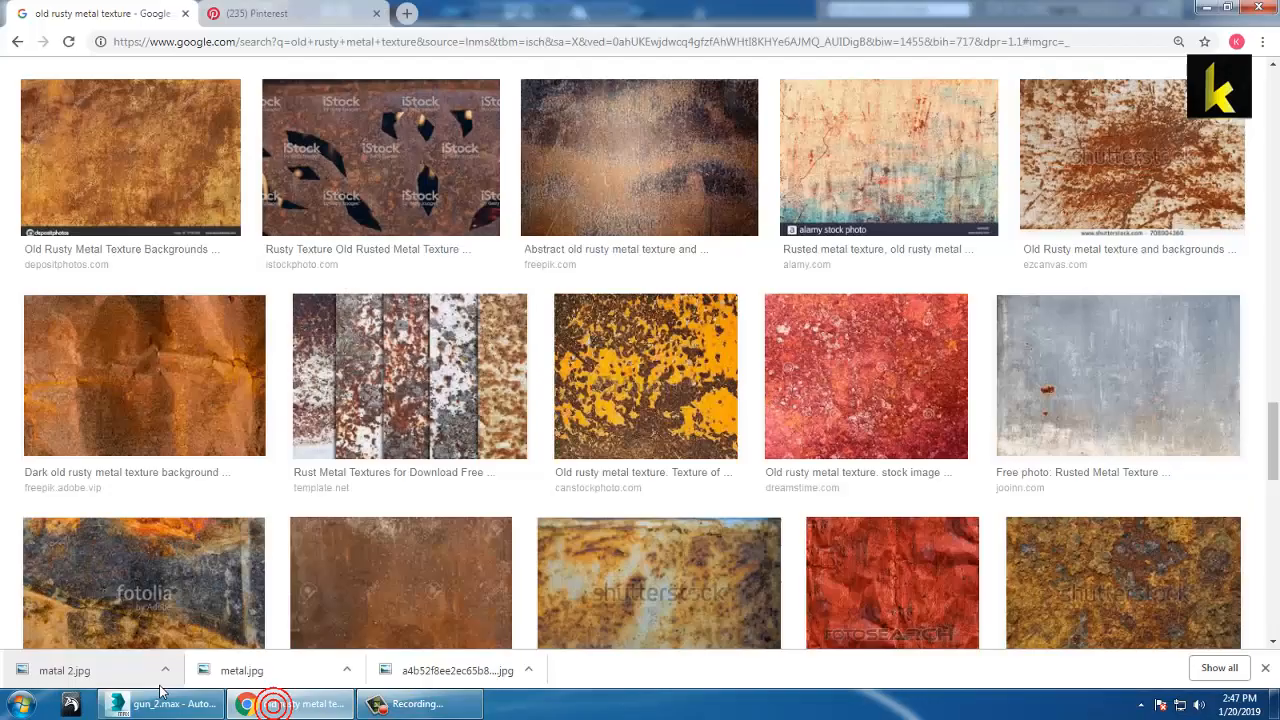
left_click(166, 670)
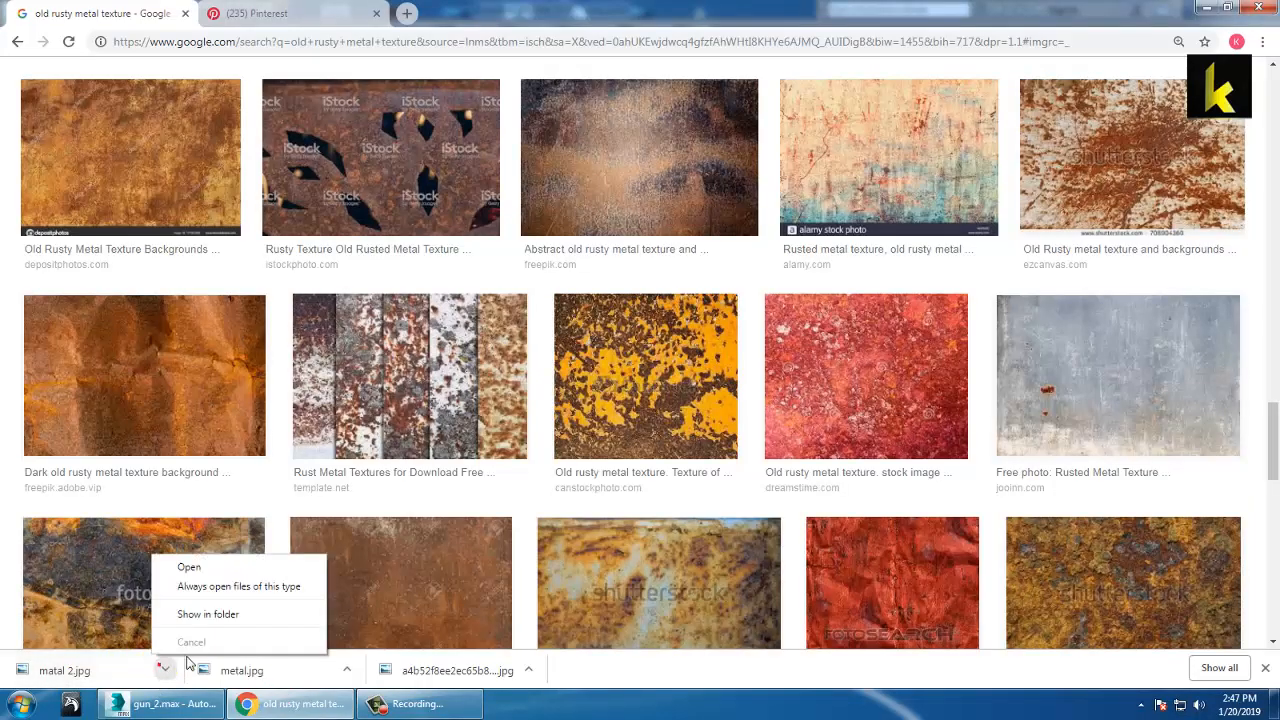
left_click(217, 611)
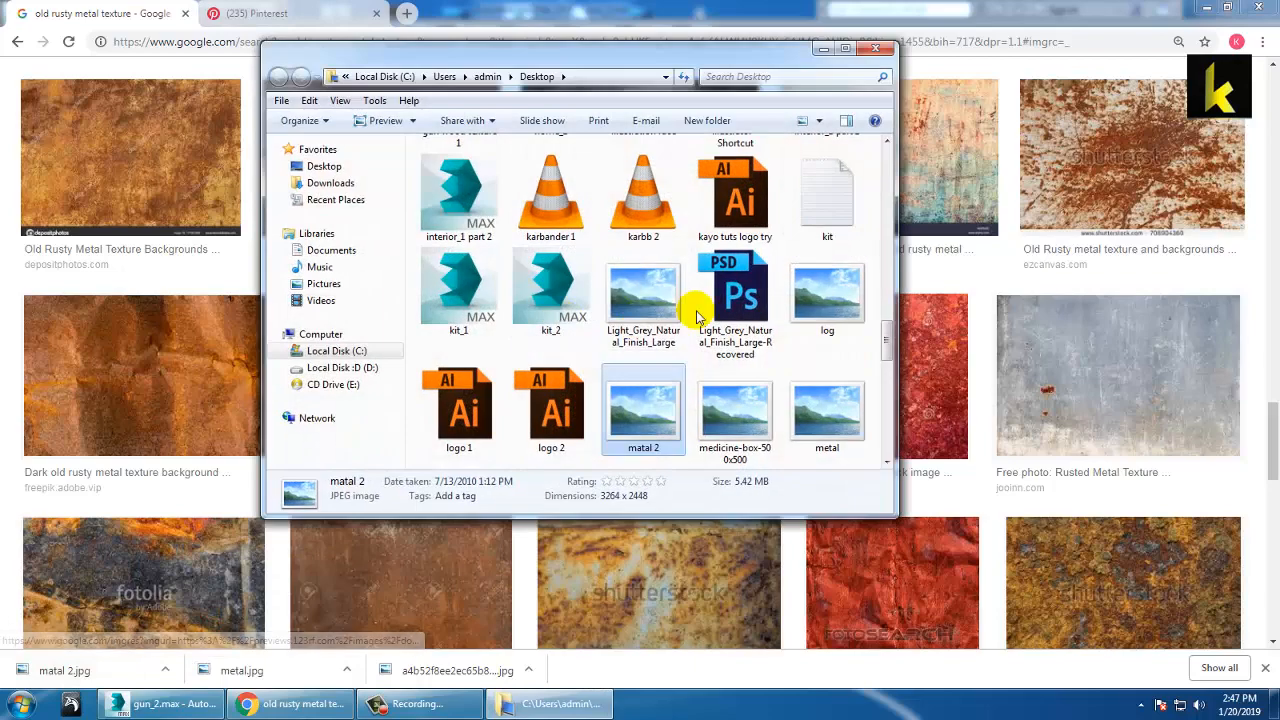
right_click(654, 425)
left_click(712, 592)
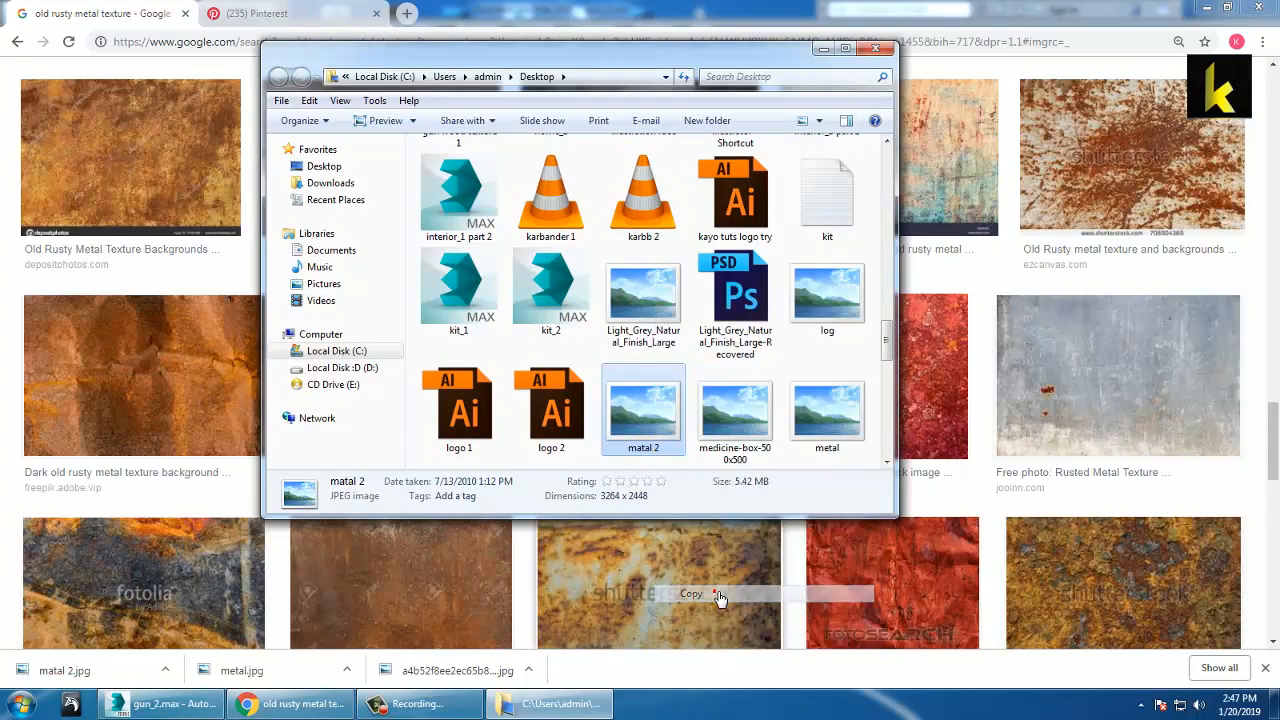
key("super+d")
right_click(815, 197)
left_click(661, 322)
left_click(714, 229)
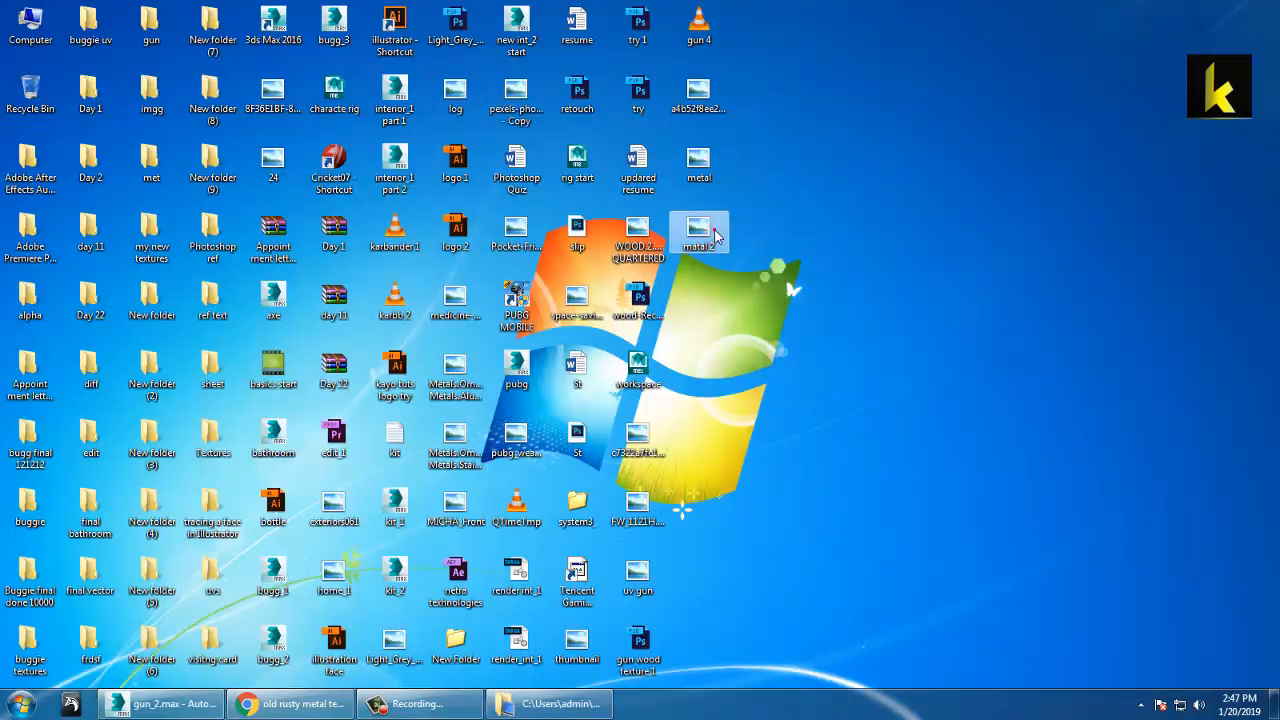
- Back in 3ds Max, load matal 2.jpg from the desktop into the diffuse bitmap and assign the material to the barrel, showing the map in the viewport
left_click(157, 703)
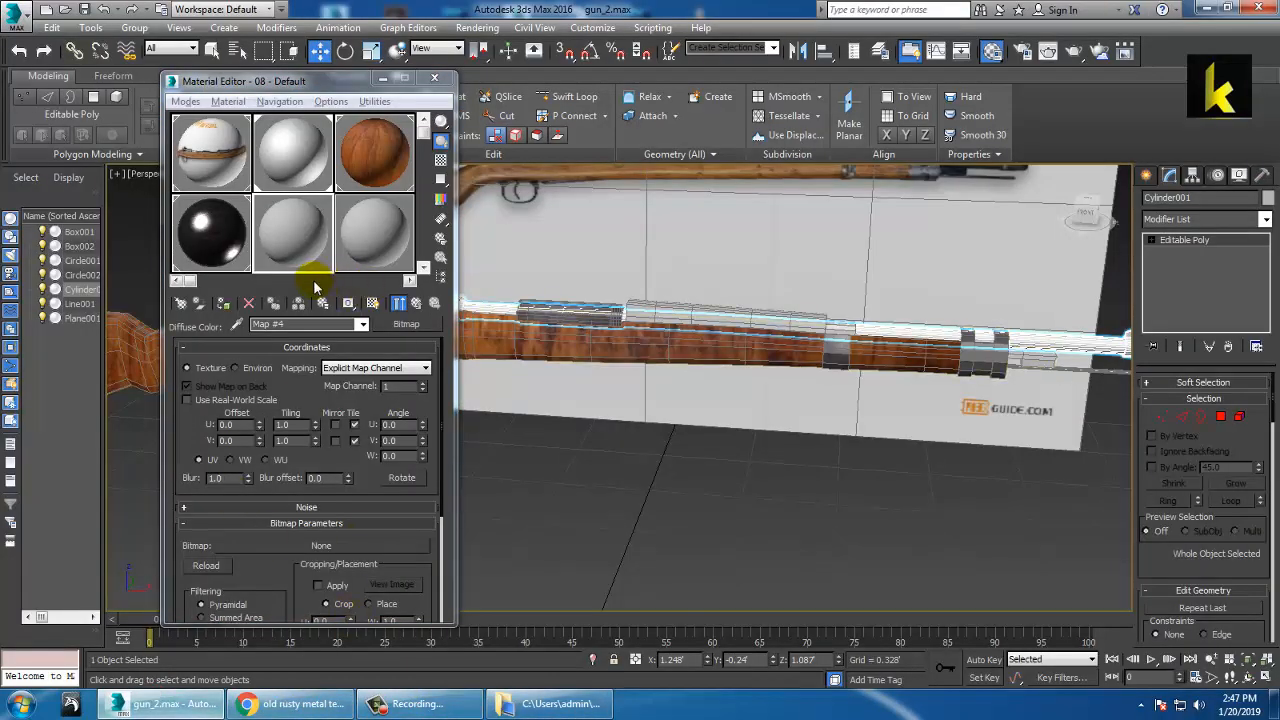
left_click(336, 553)
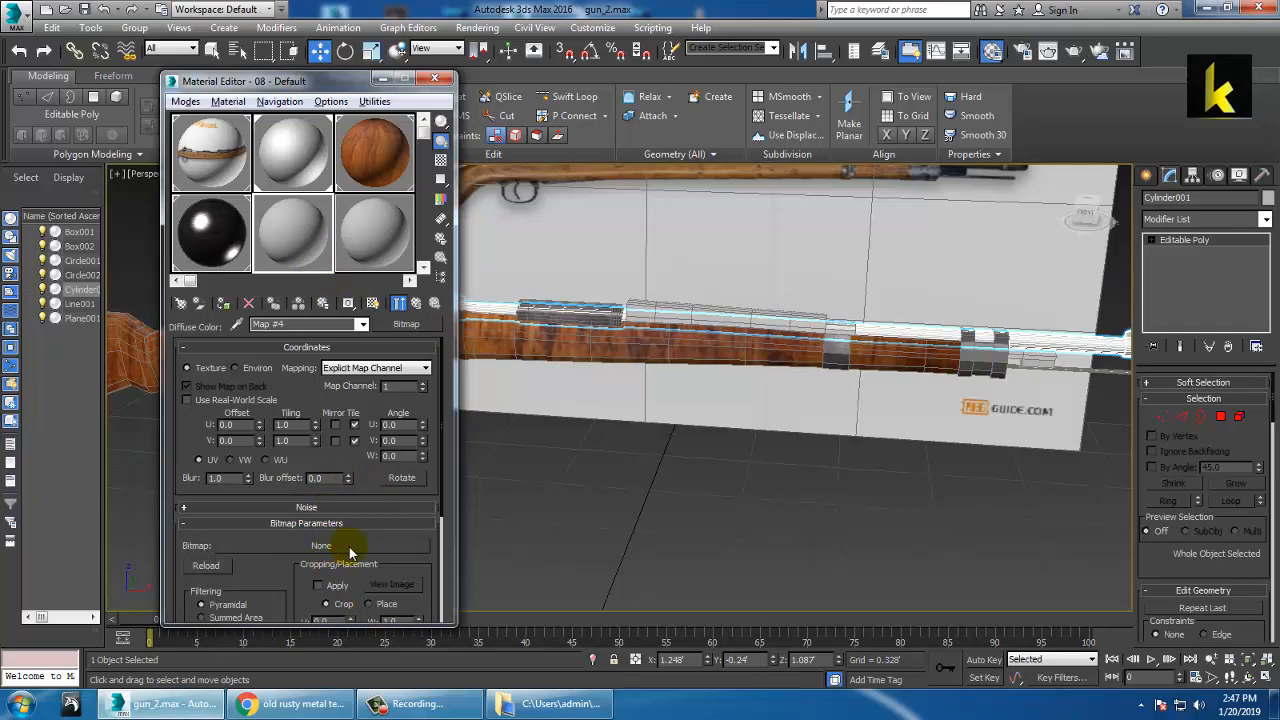
key("m")
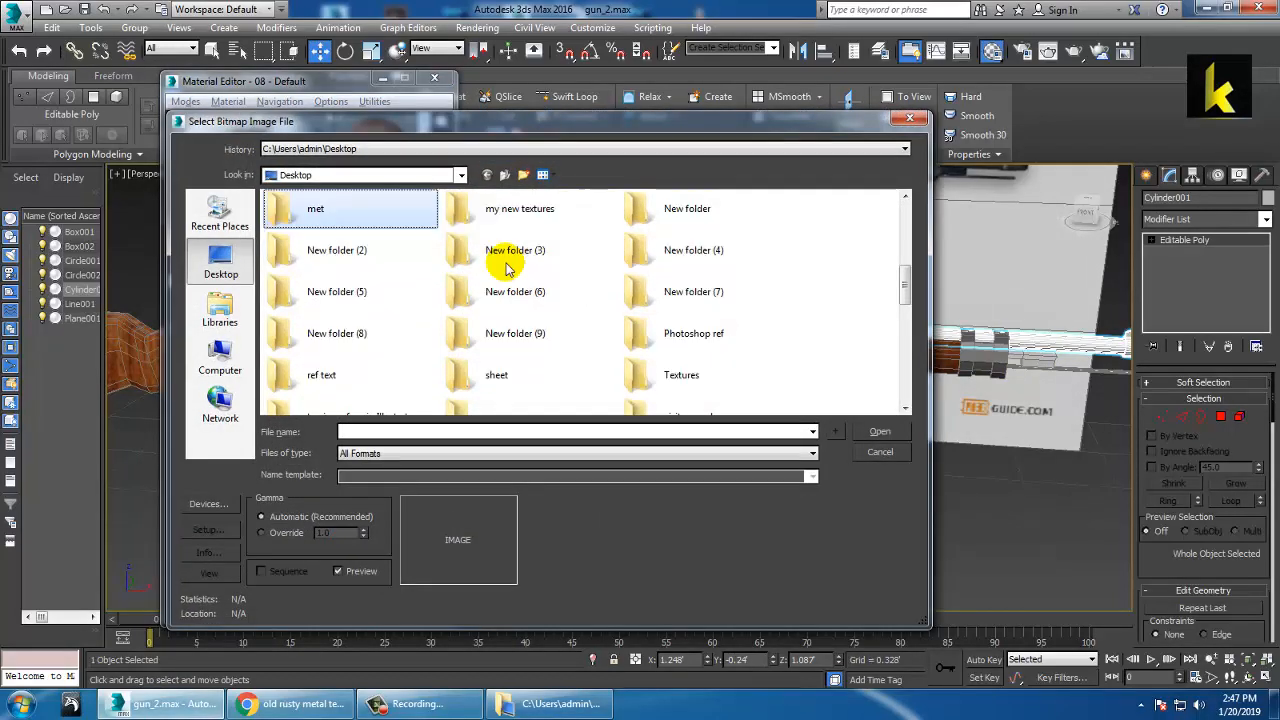
key("m")
key("m")
key("m")
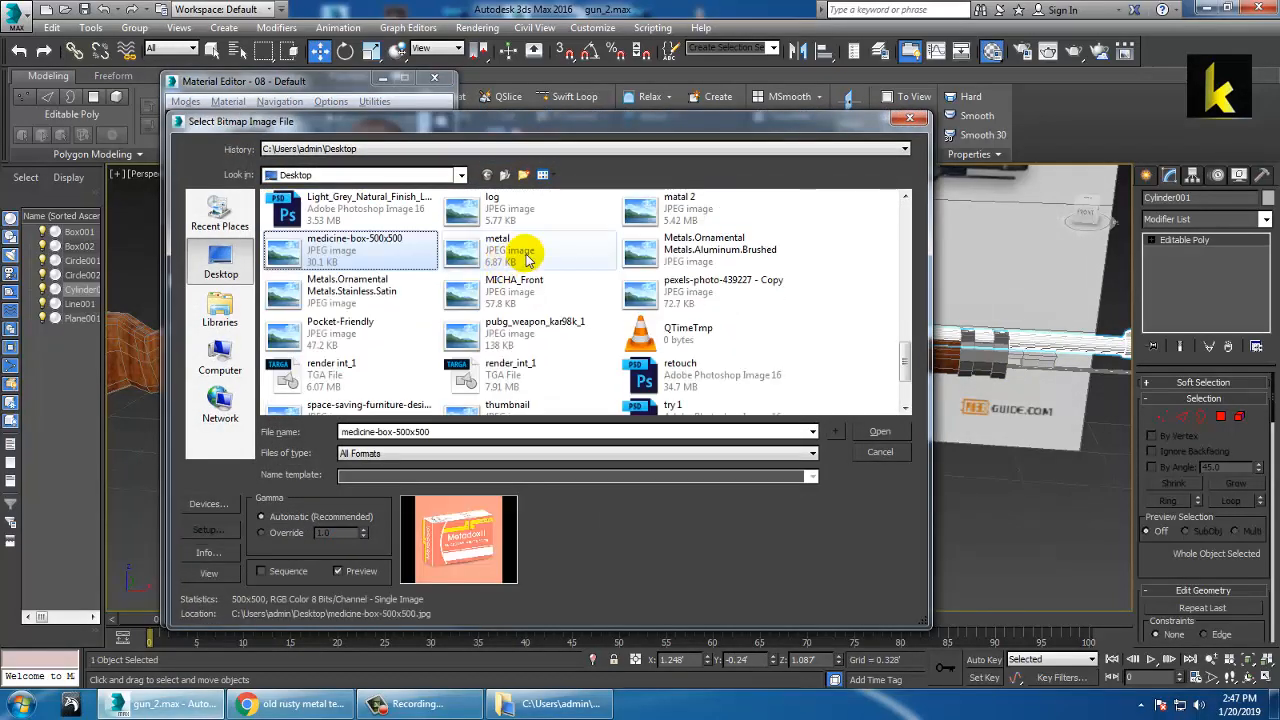
double_click(691, 211)
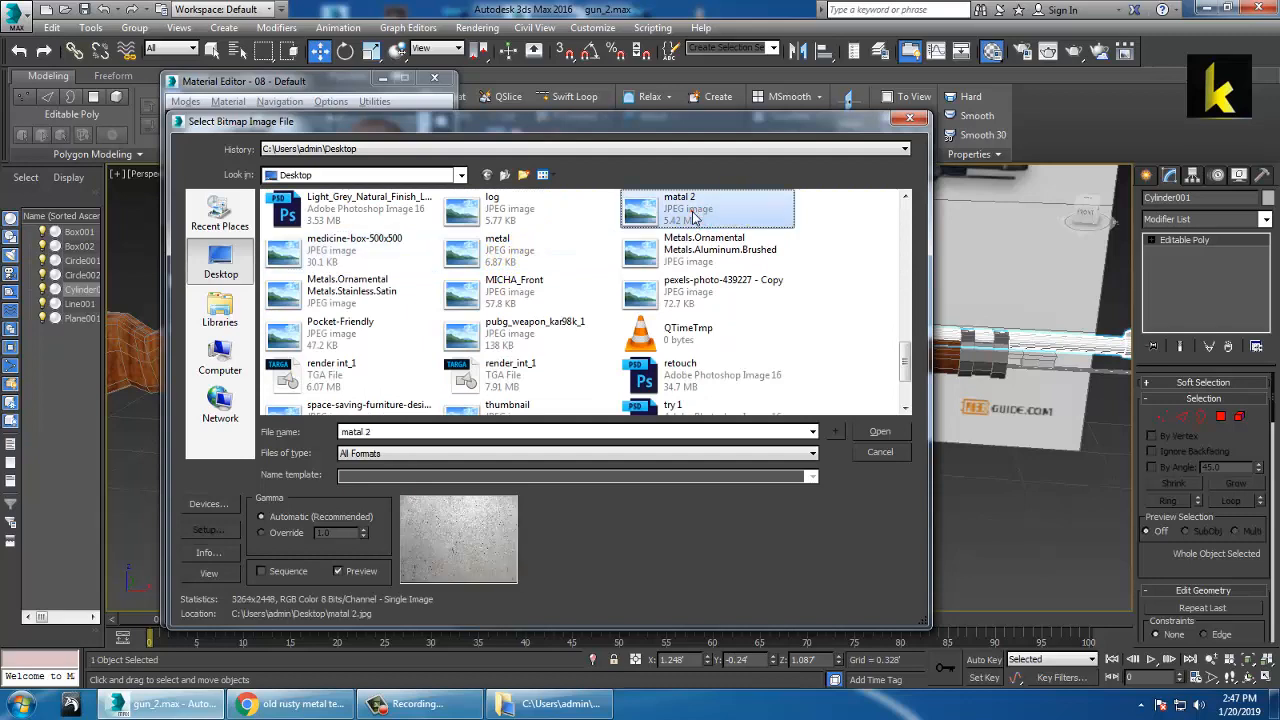
left_click(226, 305)
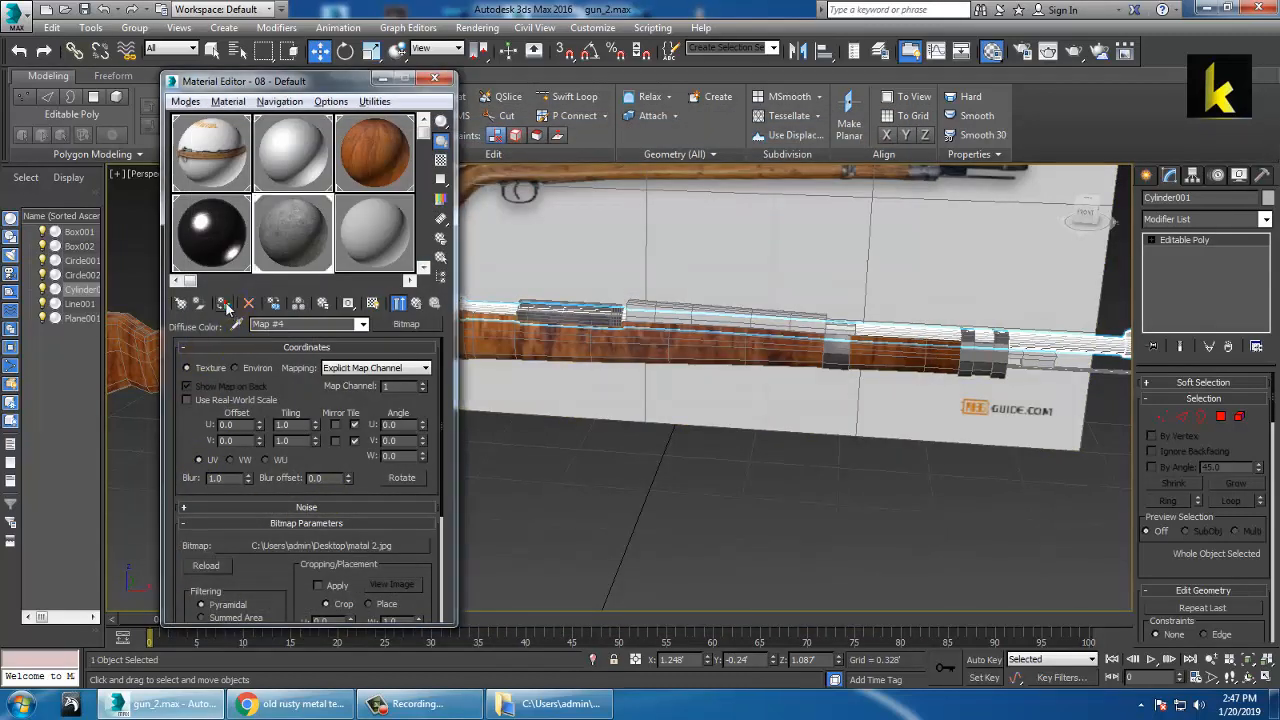
- Add a UVW Map modifier with Cylindrical mapping to the barrel
middle_click_drag(881, 285, 660, 263)
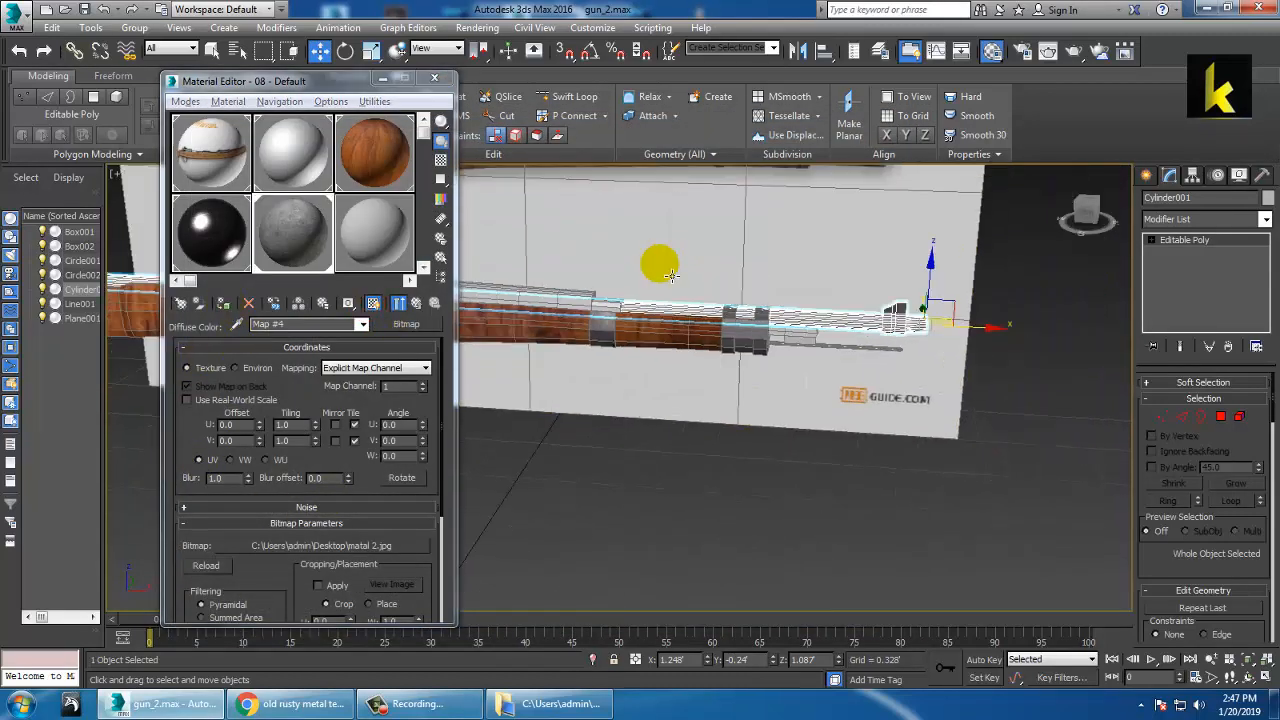
left_click(1265, 219)
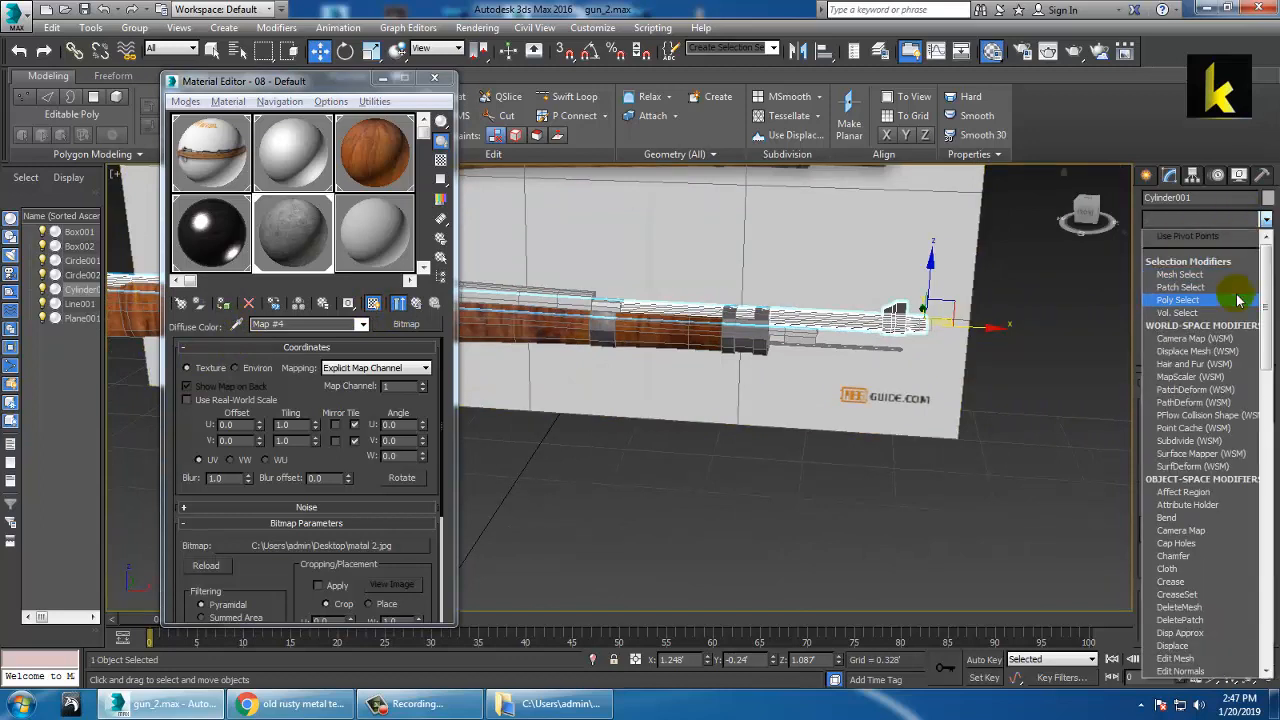
scroll(1234, 286, "down", 15)
left_click(1195, 530)
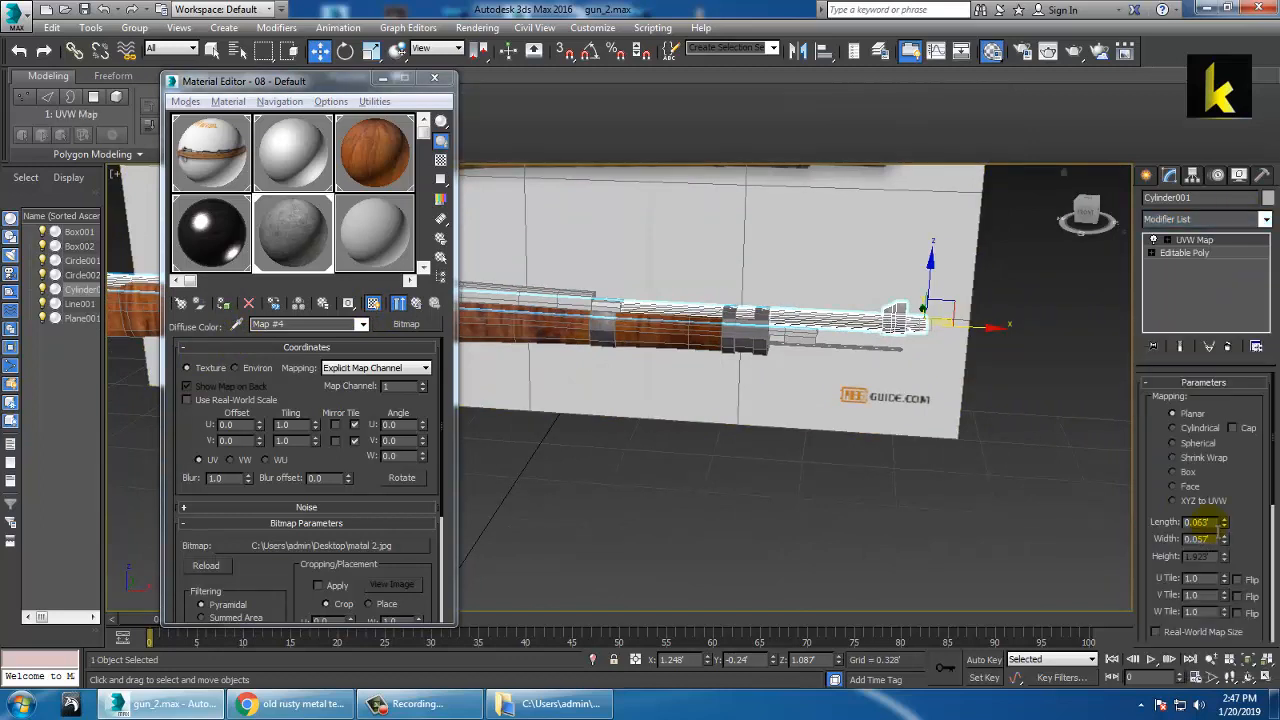
left_click(1200, 430)
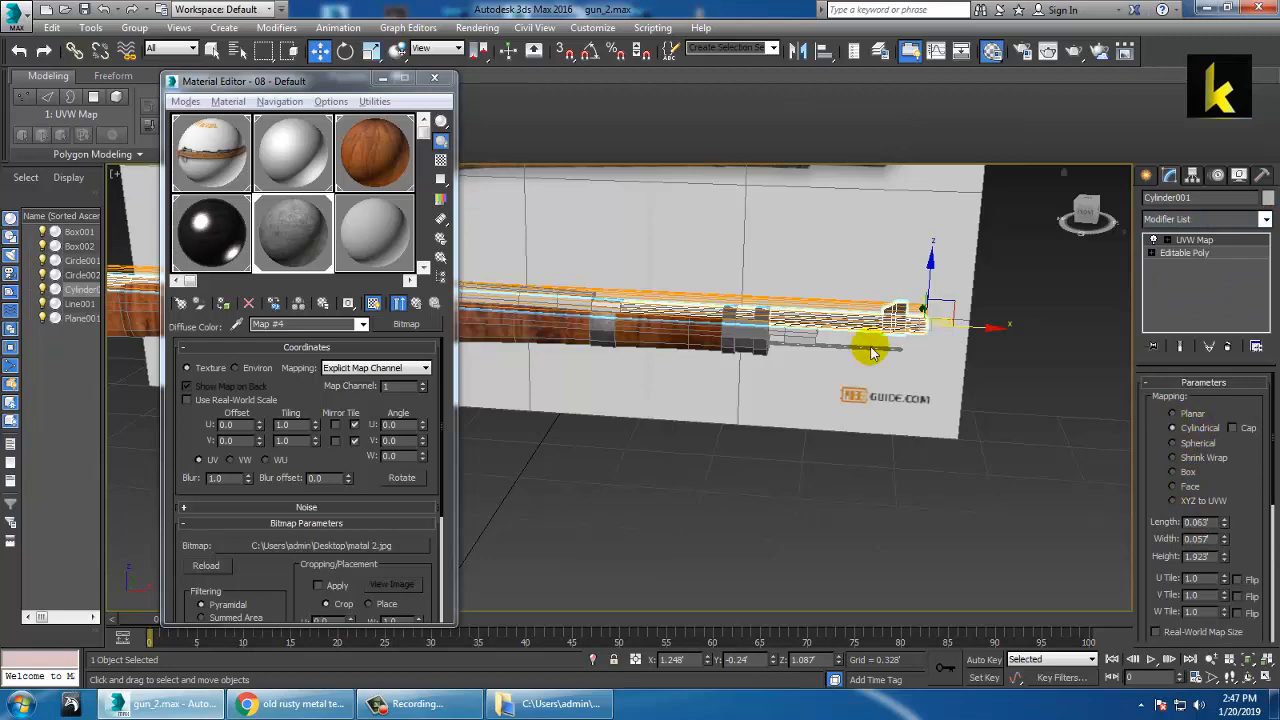
- Select the barrel and widen its cylindrical UVW Map gizmo to a width of 0.192'
mouse_move(863, 343)
middle_mouse_down("alt")
mouse_move(949, 337)
mouse_move(897, 491)
mouse_move(775, 595)
mouse_move(860, 363)
middle_mouse_up("alt")
left_click(775, 595)
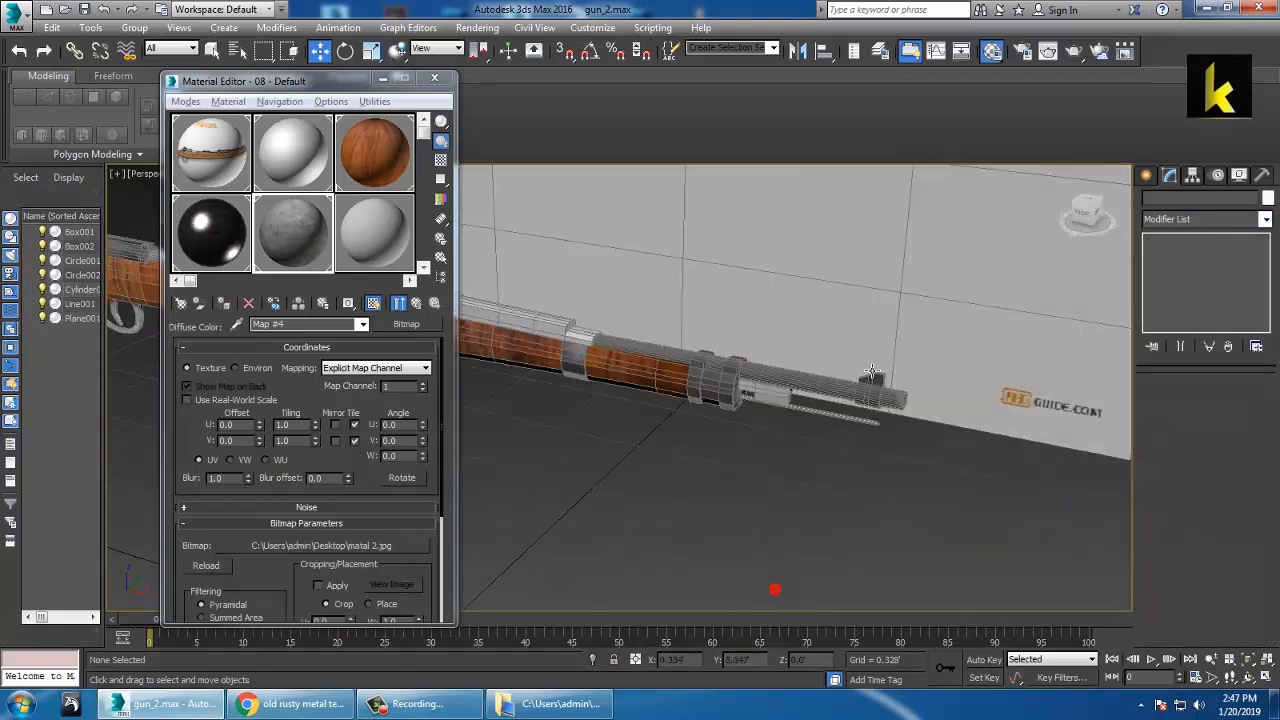
scroll(861, 363, "up", 5)
scroll(818, 405, "down", 5)
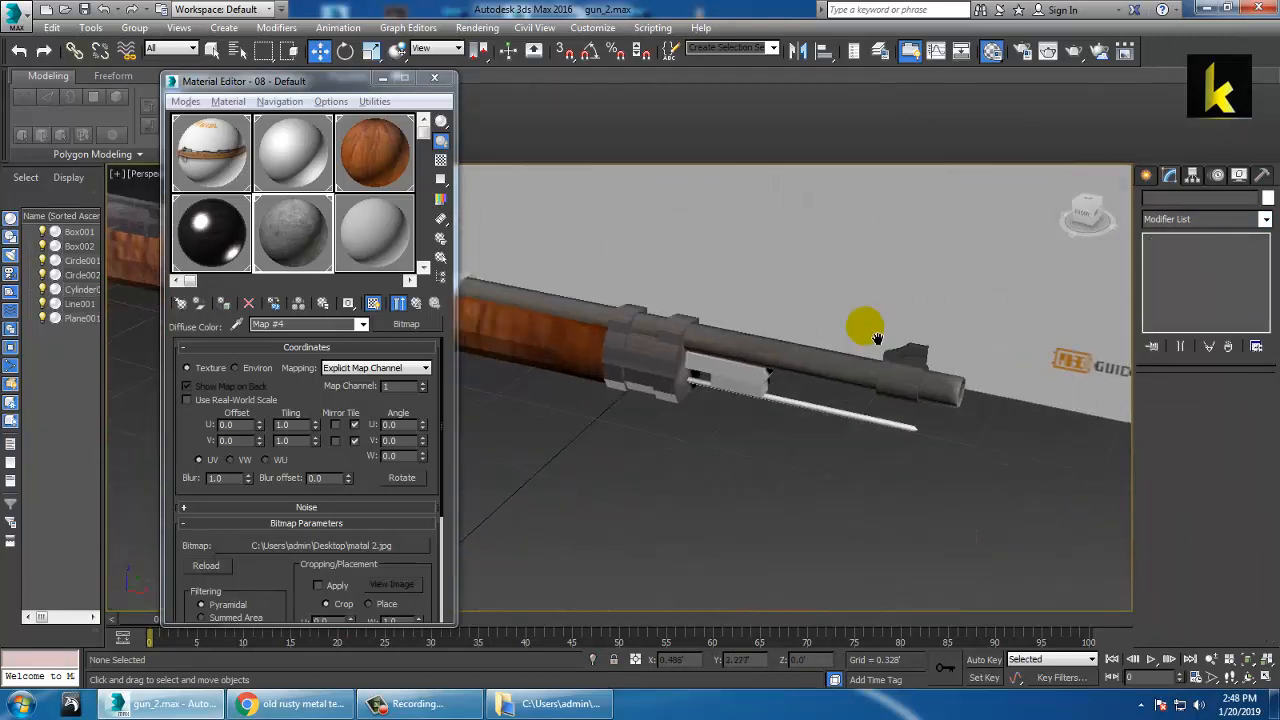
scroll(851, 366, "up", 2)
left_click(848, 381)
scroll(830, 379, "up", 4)
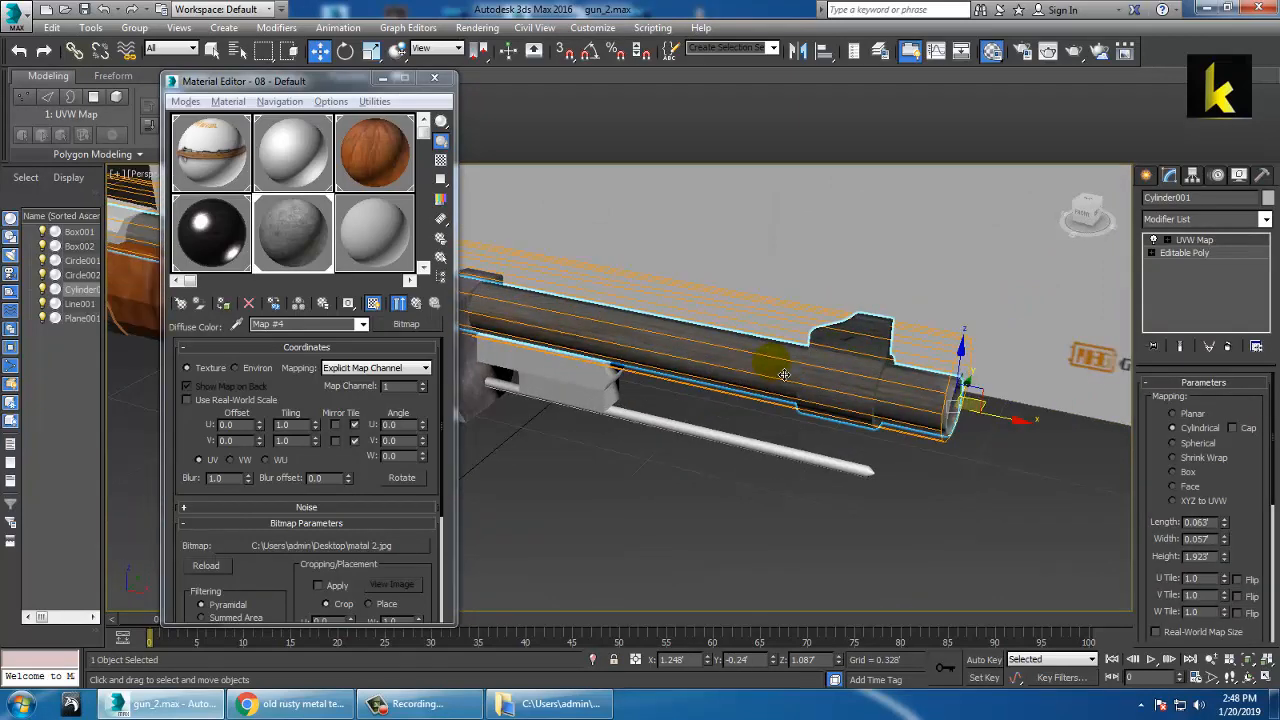
middle_click_drag(946, 422, 943, 422)
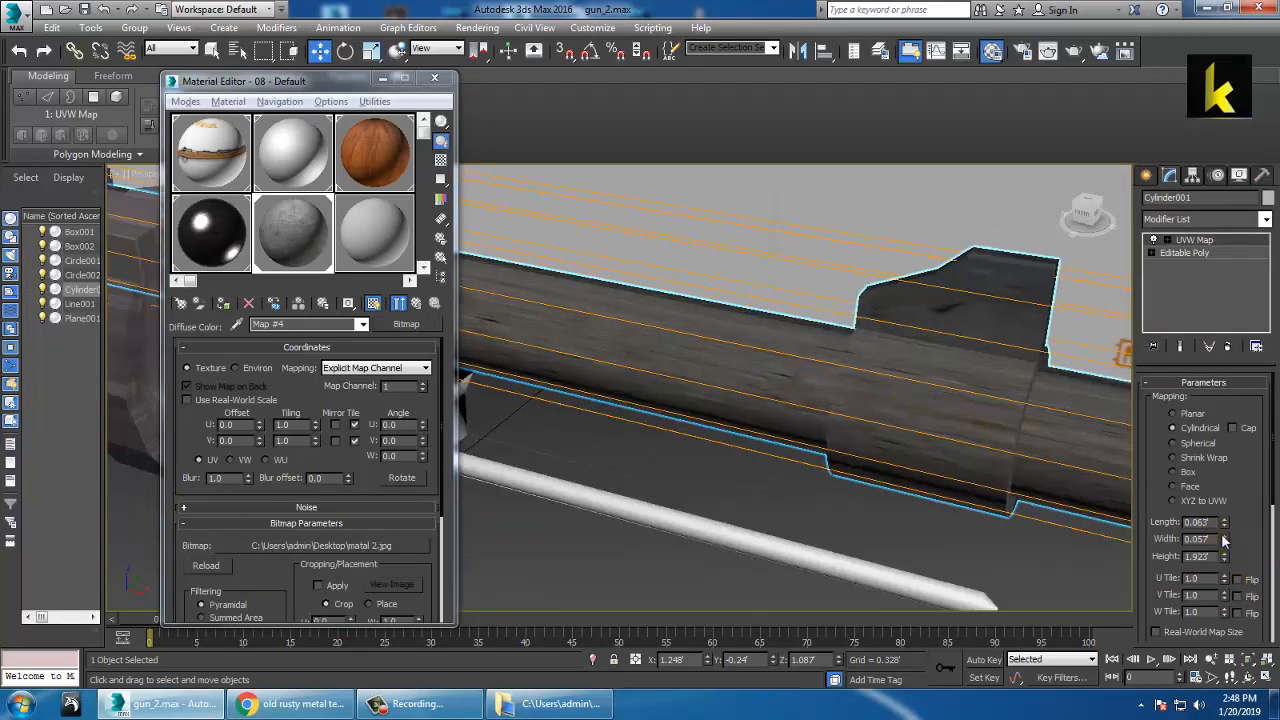
left_click_drag(1224, 540, 1218, 604)
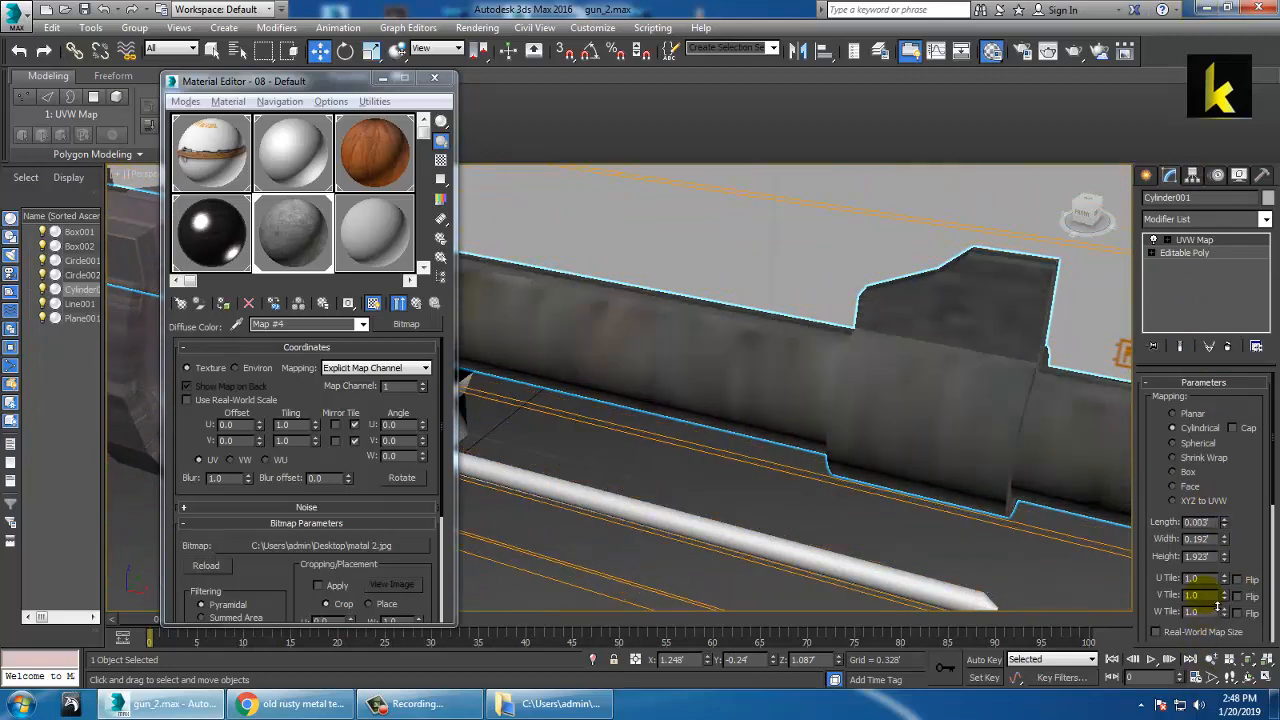
right_click(1218, 606)
left_click_drag(1224, 558, 1203, 534)
- Set the U and V tiling of the barrel's matal 2.jpg bitmap to 3
double_click(300, 425)
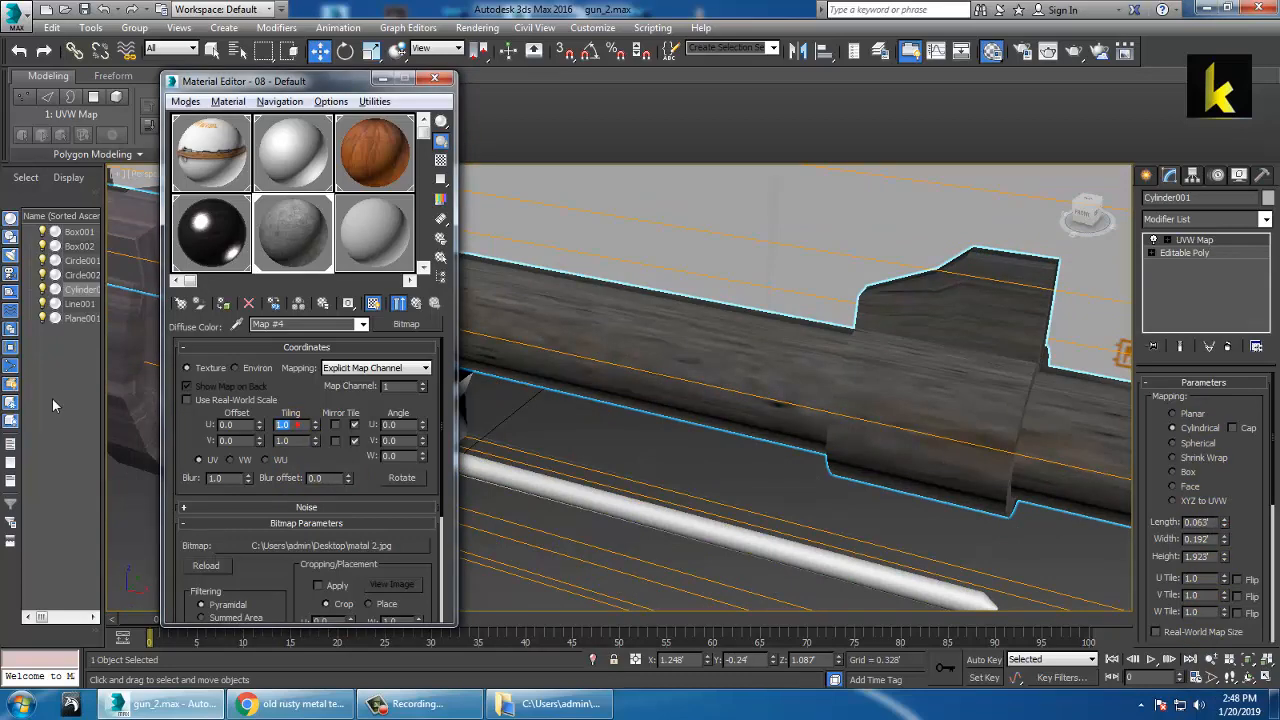
type("3")
key("Tab")
type("3")
key("Return")
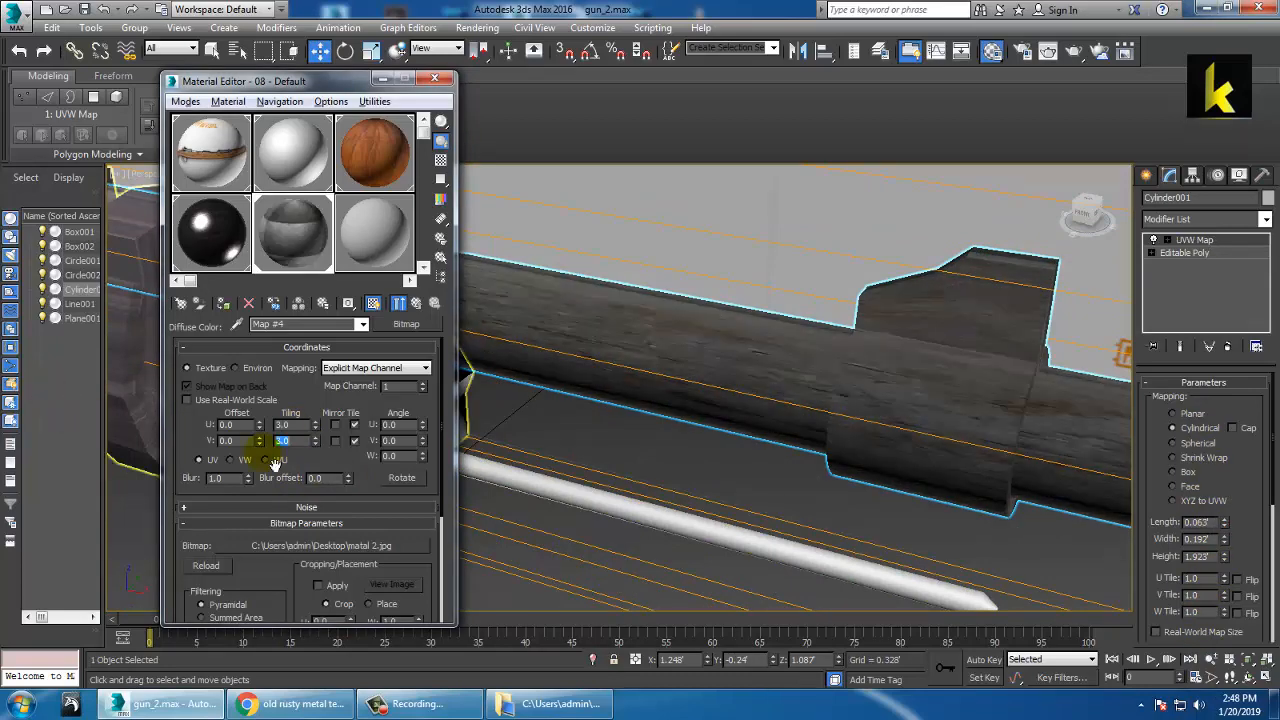
- Increase the barrel bitmap's tiling to 6 in both U and V and check the texture on the barrel
type("6")
key("Tab")
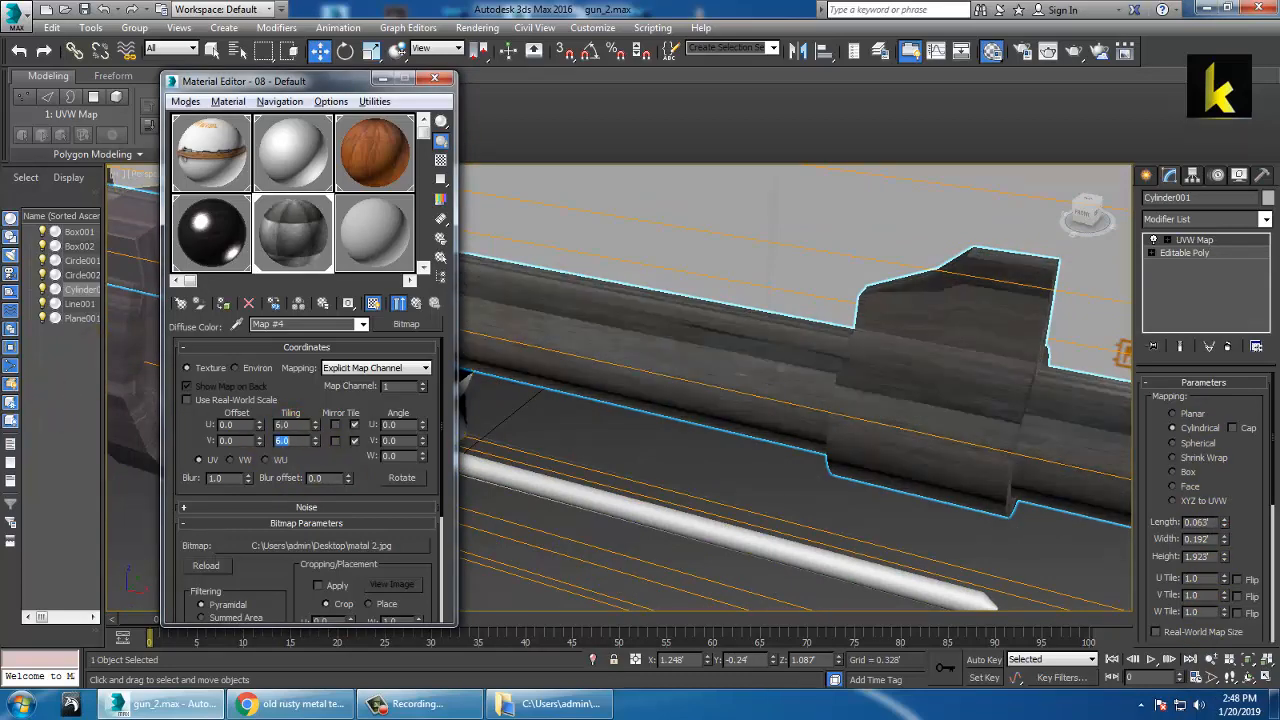
type("6")
key("Return")
scroll(872, 417, "down", 7)
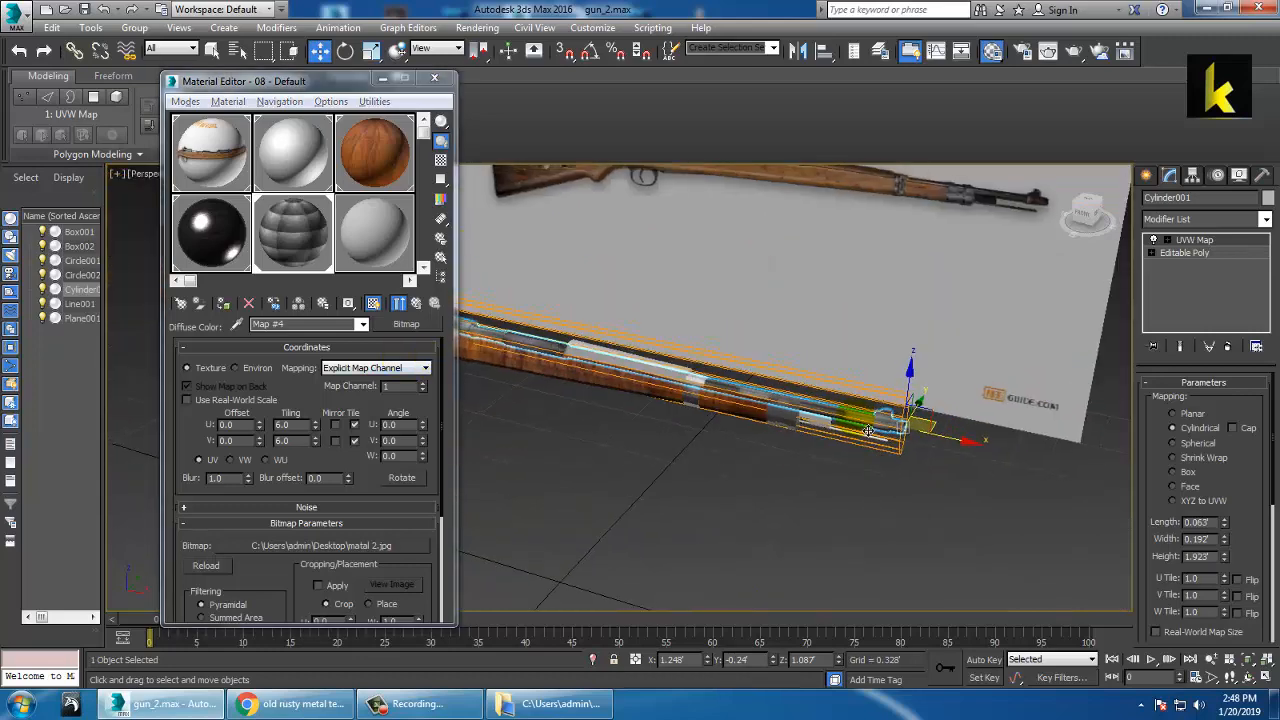
scroll(872, 417, "up", 2)
- Reduce the barrel bitmap's U and V tiling to 3
double_click(295, 425)
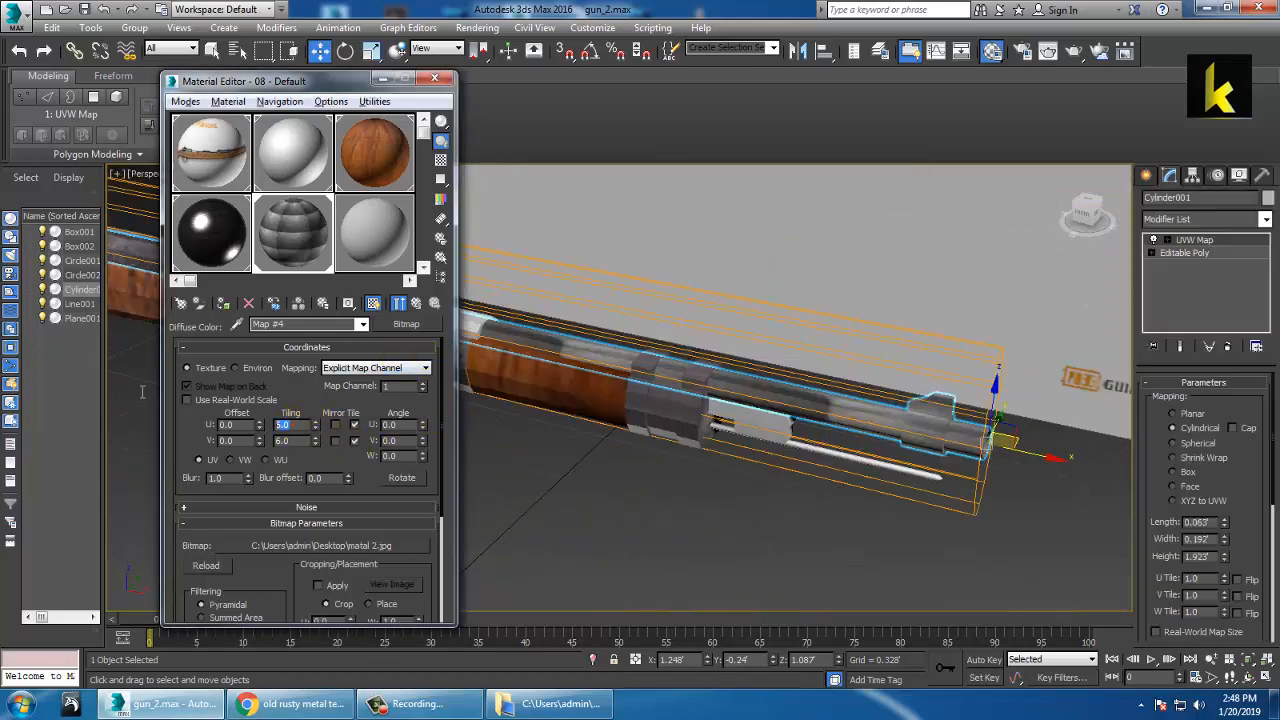
type("3")
key("Tab")
type("3")
key("Return")
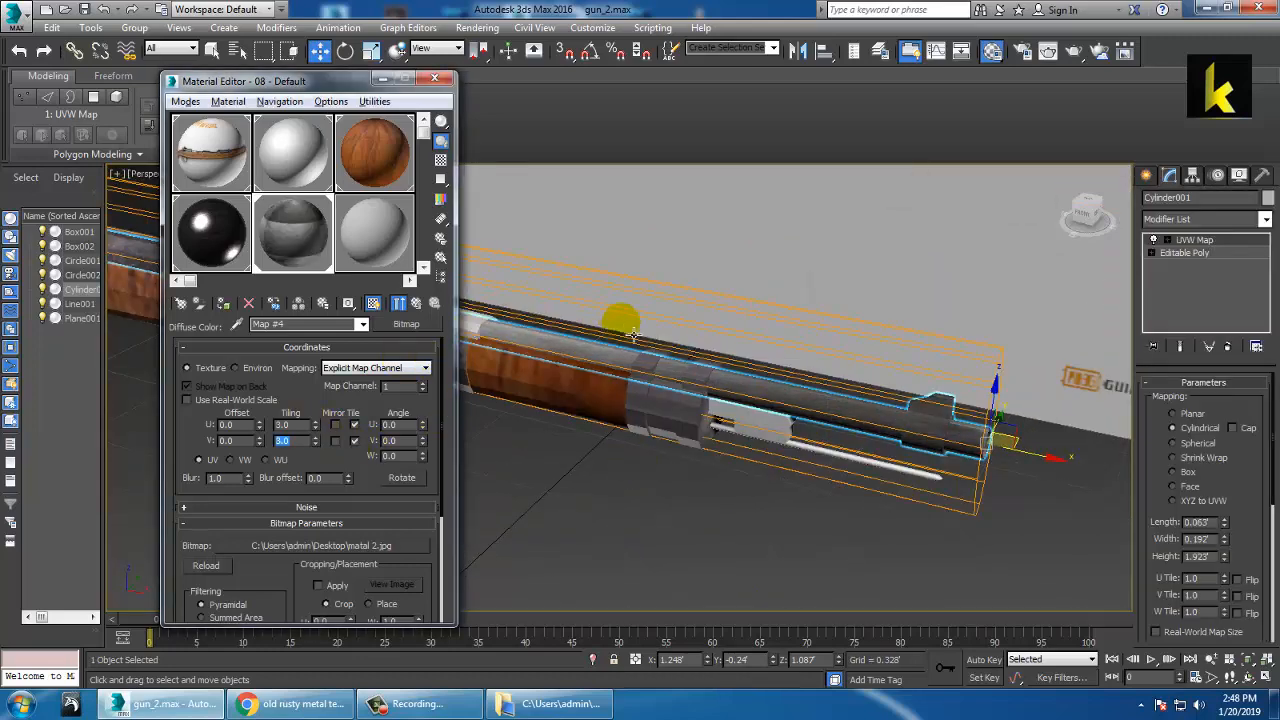
- Examine the texturing of the stock, receiver pieces and barrel from several angles
middle_click_drag(633, 334, 663, 350, "alt")
scroll(663, 350, "down", 5)
left_click(780, 455)
scroll(793, 540, "up", 3)
middle_click_drag(829, 473, 783, 454, "alt")
scroll(750, 365, "up", 2)
middle_click_drag(856, 430, 760, 450, "alt")
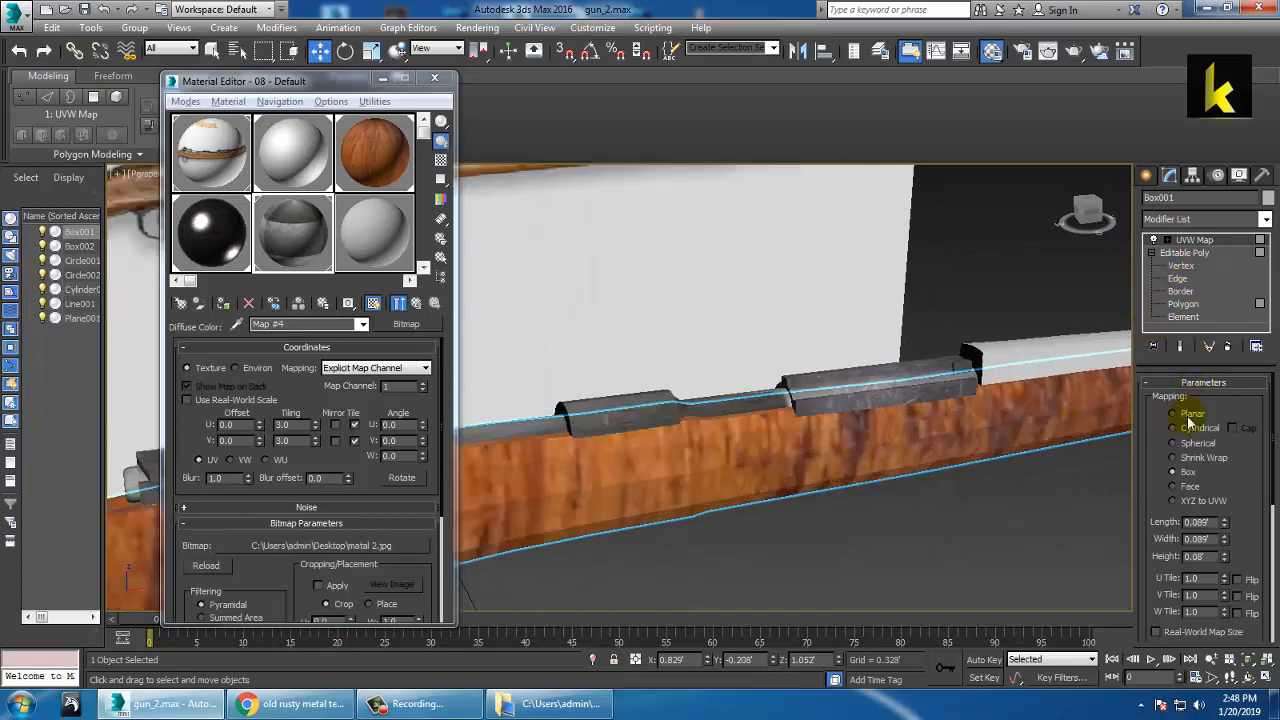
left_click(742, 408)
middle_click_drag(857, 434, 874, 557, "alt")
left_click(874, 550)
- Fit the barrel's cylindrical UVW mapping gizmo to the barrel's own extents and check the texture
left_click(851, 431)
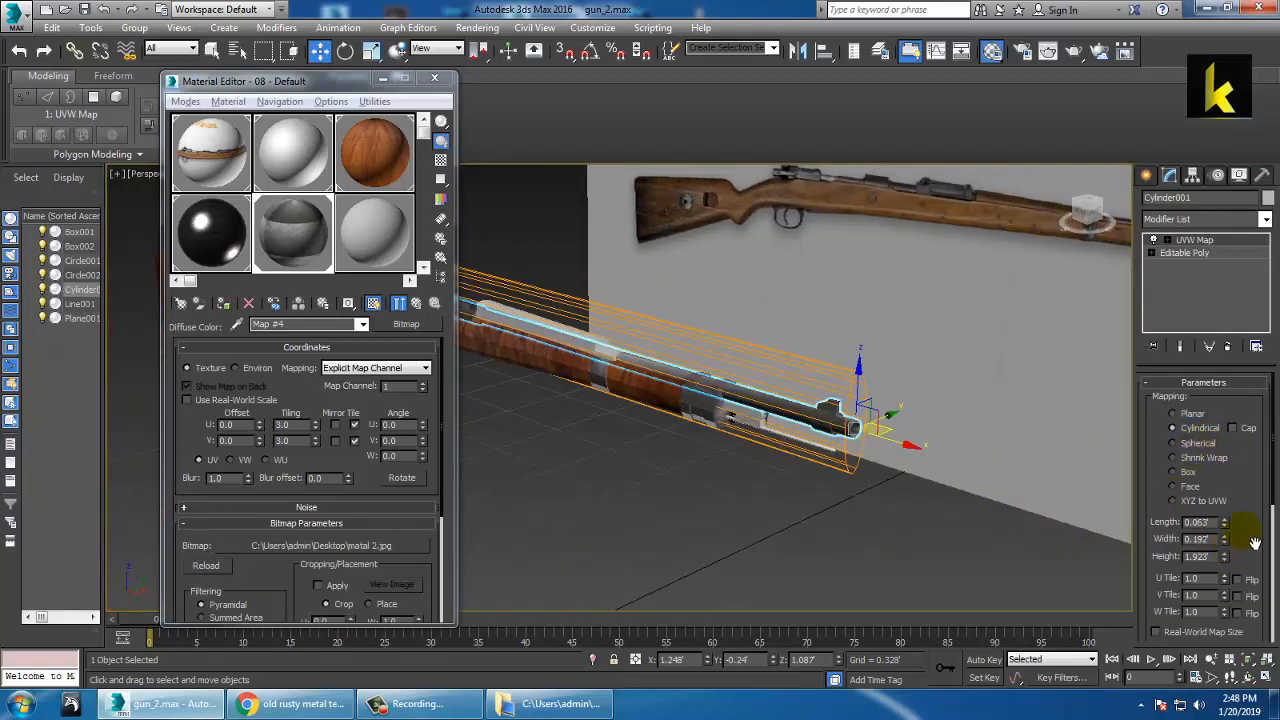
left_click_drag(1255, 541, 1250, 248)
left_click(1180, 473)
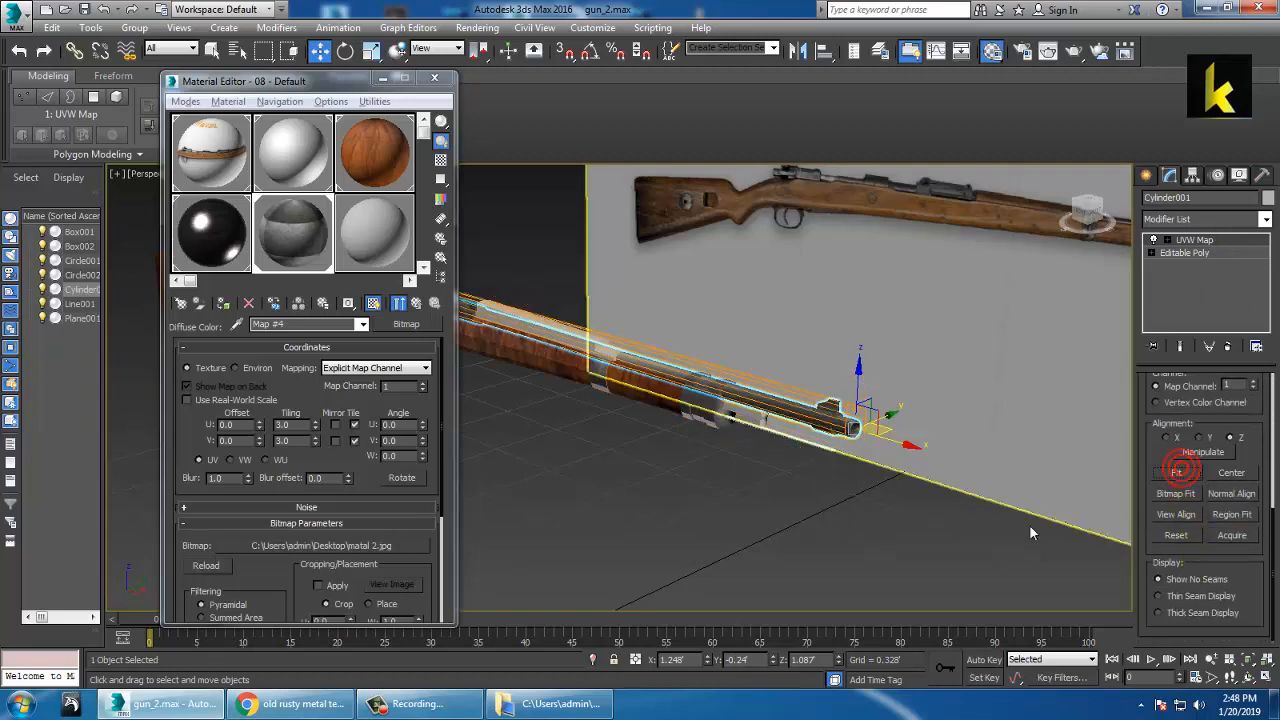
left_click(1029, 527)
scroll(842, 414, "up", 5)
left_click(812, 462)
scroll(812, 462, "down", 8)
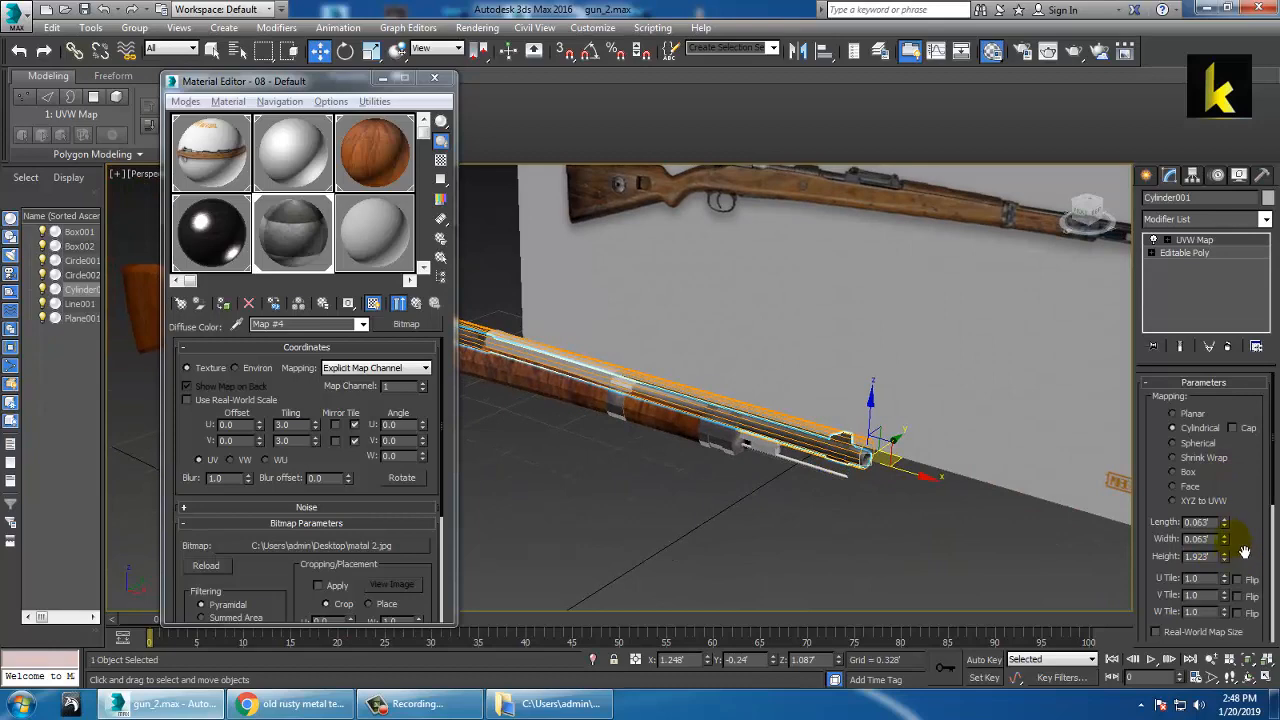
scroll(788, 469, "down", 5)
scroll(788, 469, "up", 4)
scroll(760, 430, "down", 1)
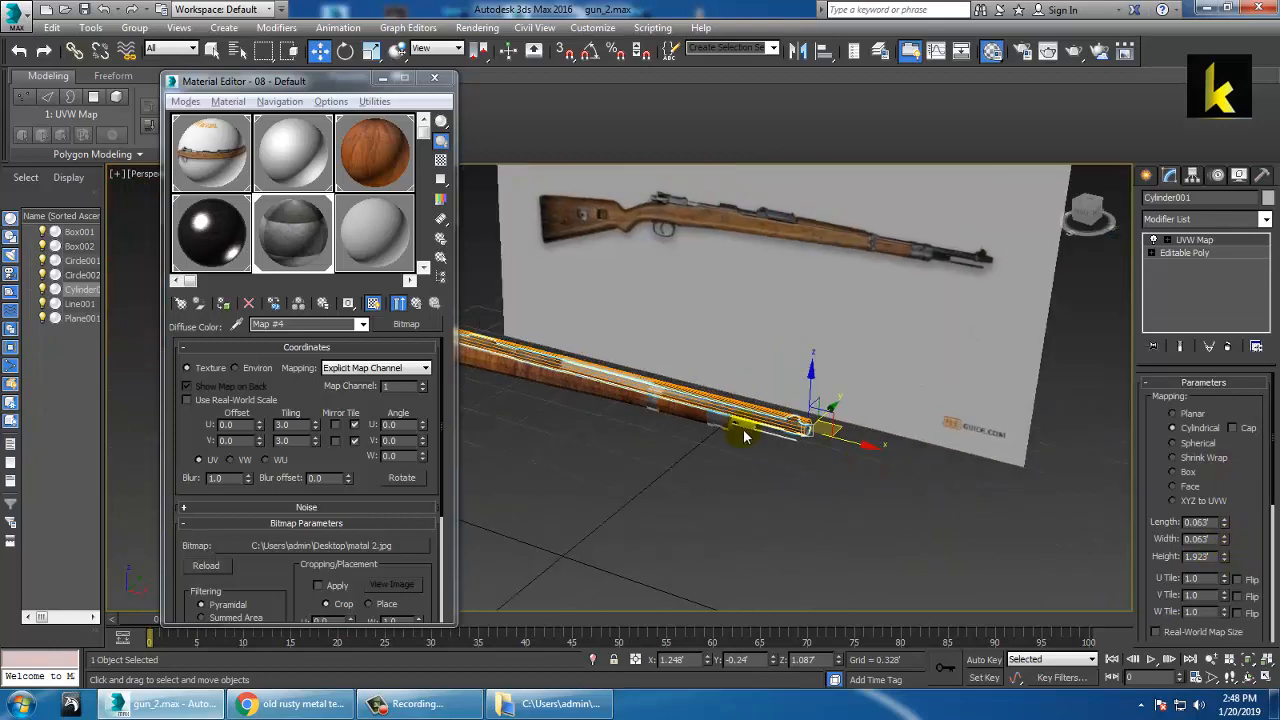
- Assign the wood material 03 - Default to the untextured upper handguard Box002
middle_click_drag(743, 429, 821, 448, "alt")
scroll(943, 450, "up", 3)
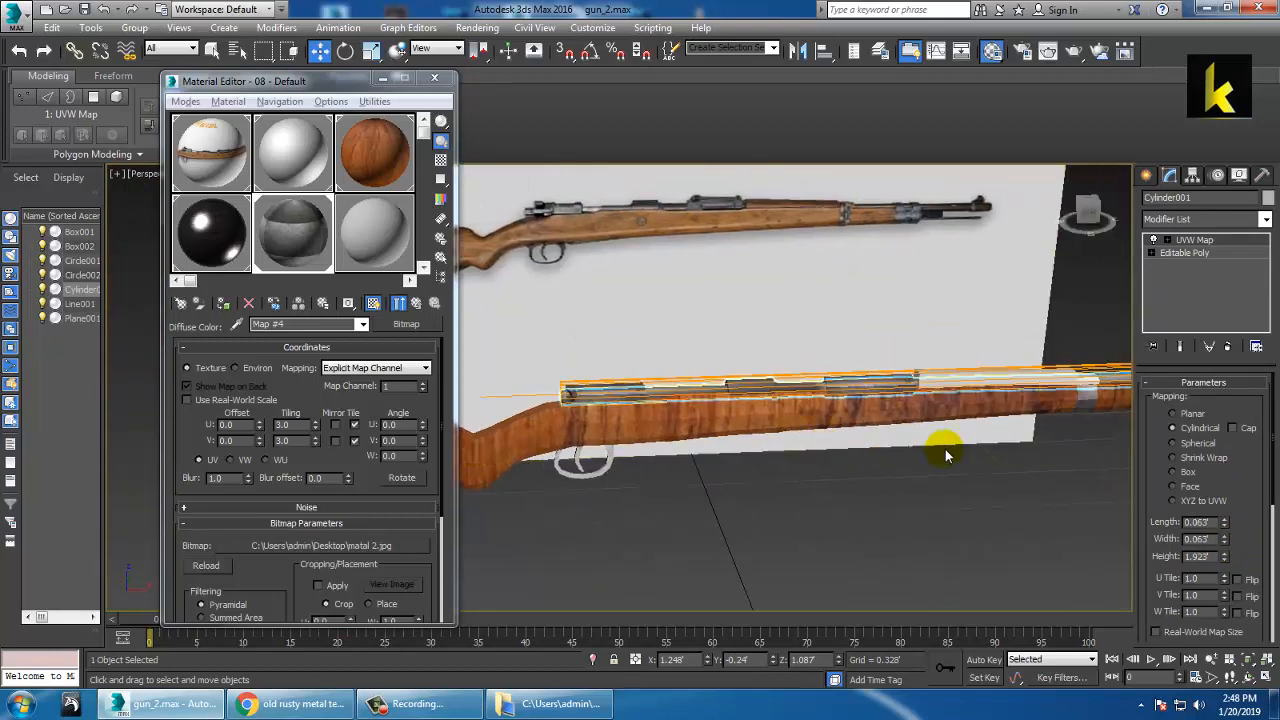
scroll(945, 455, "up", 3)
middle_click_drag(980, 414, 860, 437)
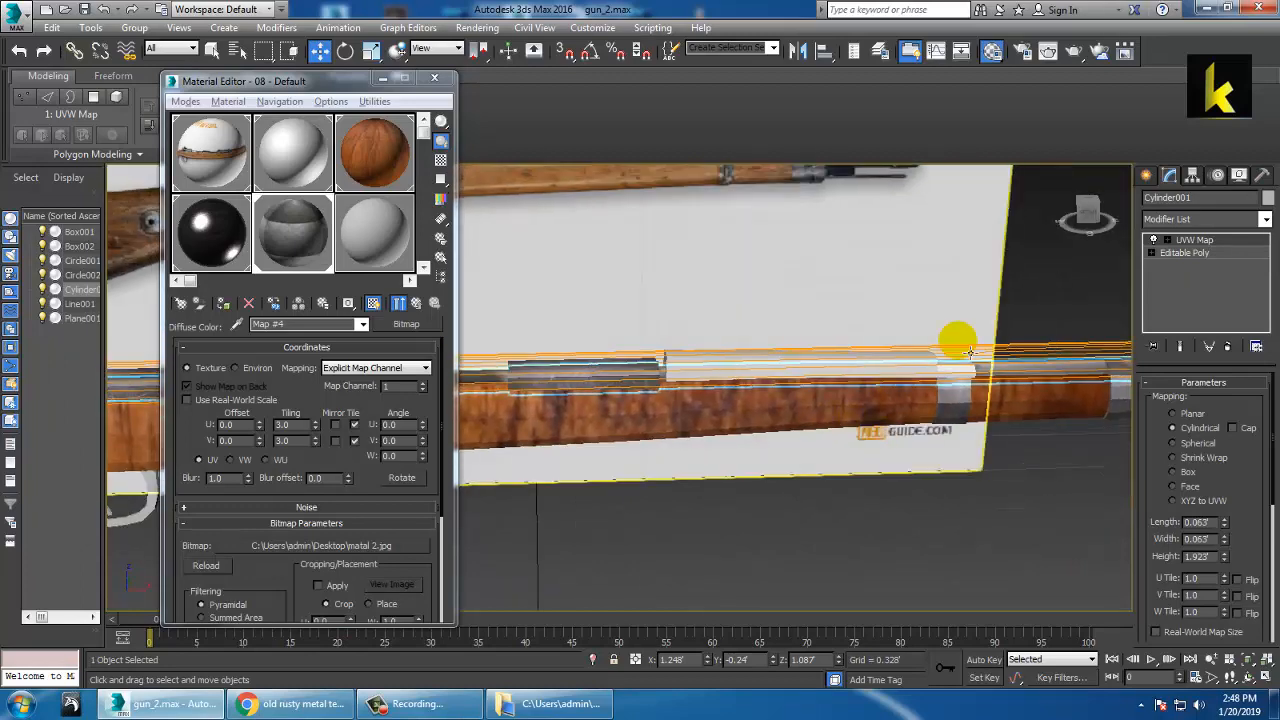
left_click(854, 383)
left_click(398, 170)
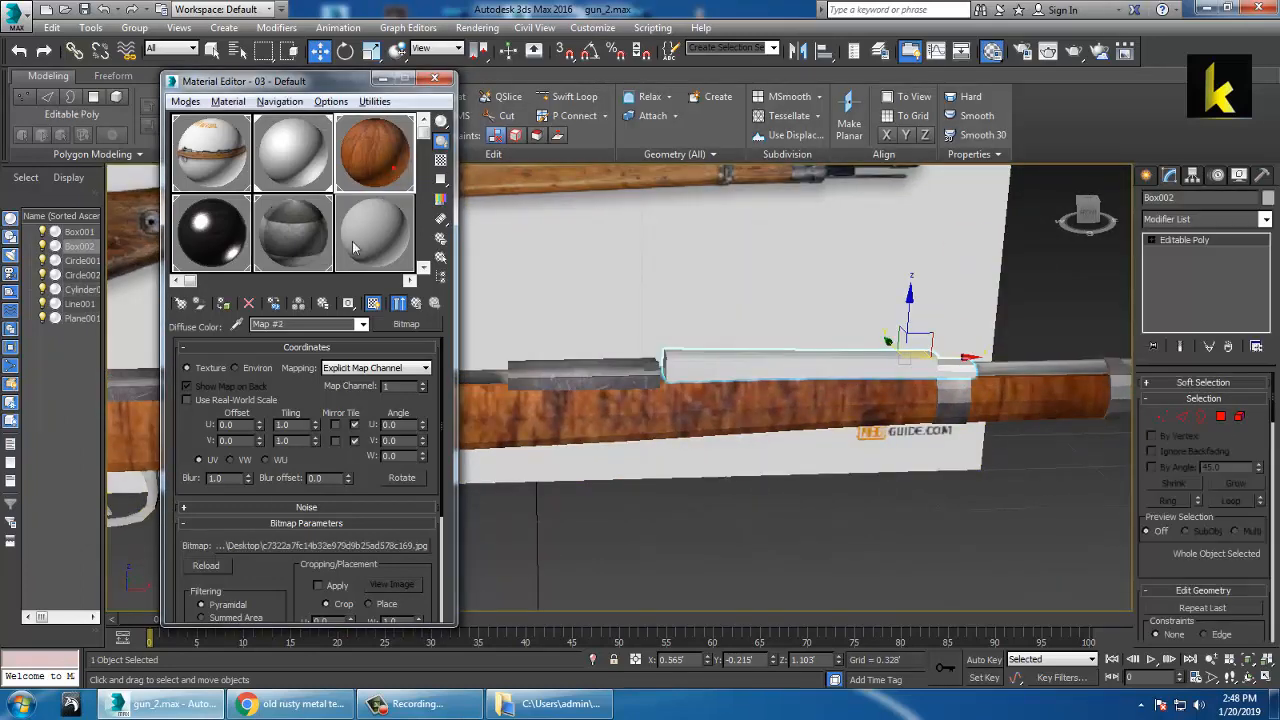
left_click(225, 304)
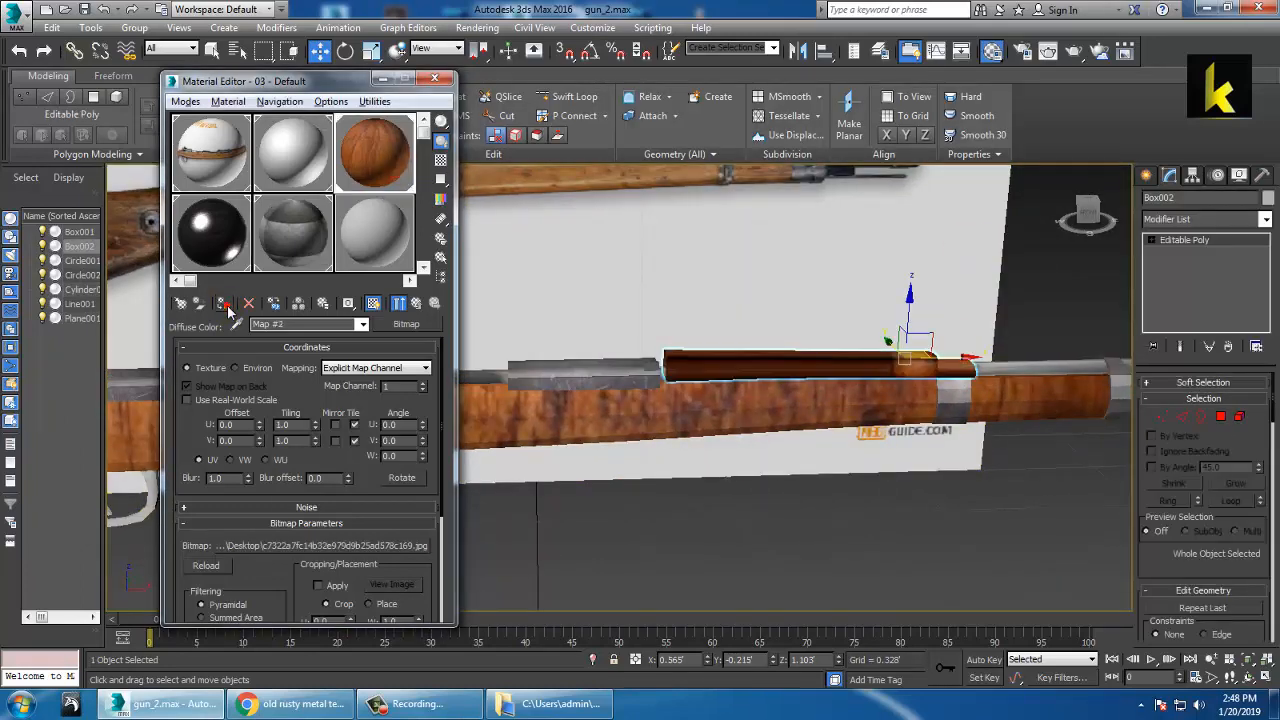
- Add a UVW Map modifier with Box mapping to the upper handguard and increase its mapping length
left_click(1265, 219)
key("u")
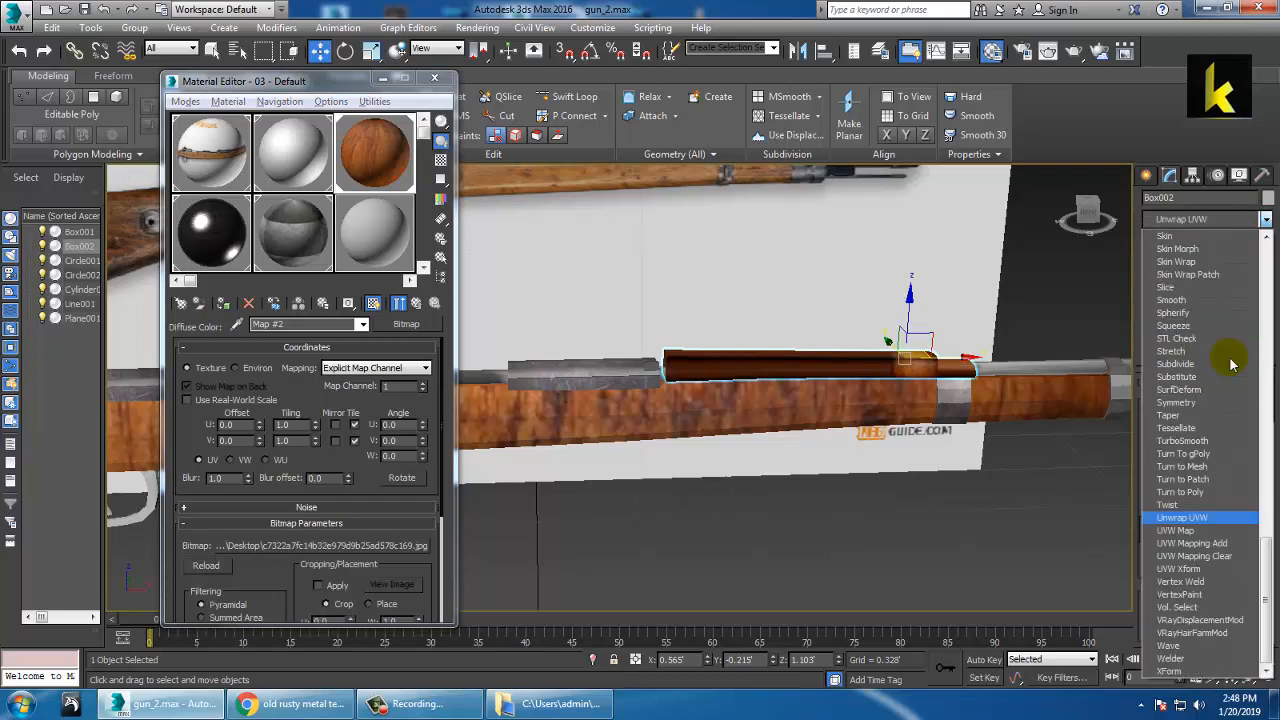
left_click(1190, 530)
left_click(1185, 474)
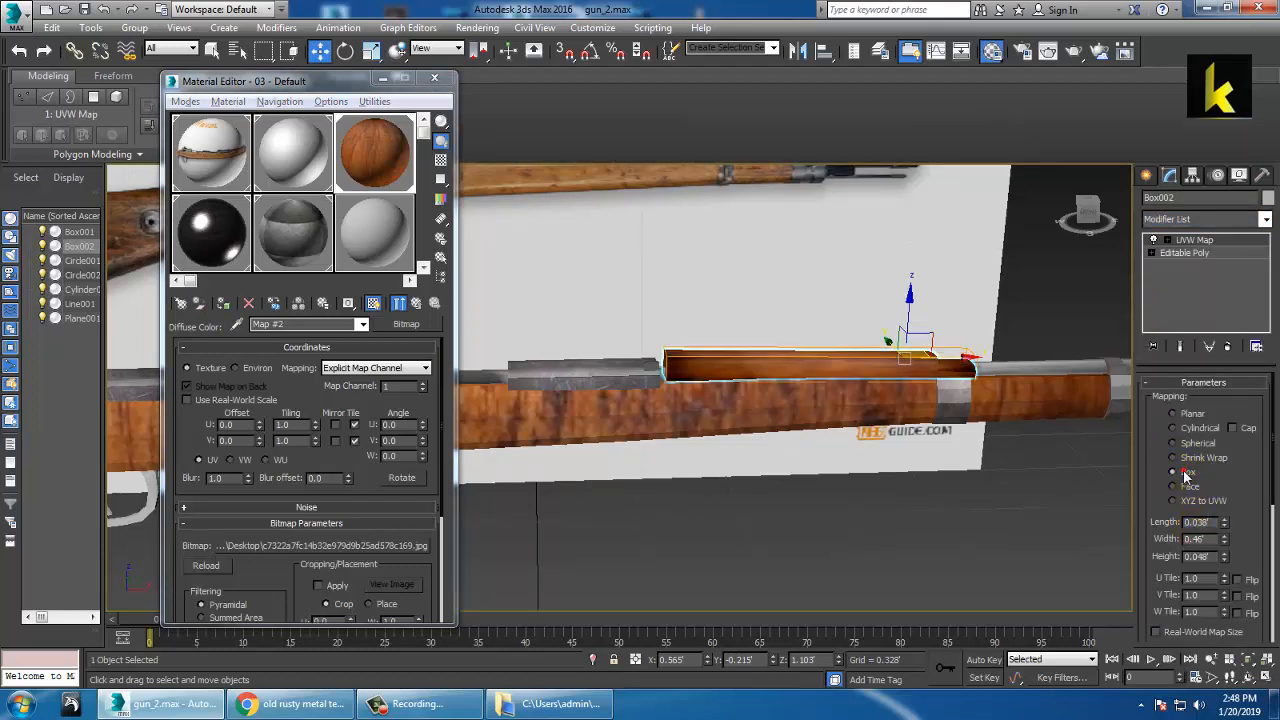
left_click_drag(1224, 524, 1224, 472)
left_click(929, 492)
scroll(922, 483, "down", 2)
- Try assigning the metal material 07 - Default to the whole stock object, and undo the assignment
middle_click_drag(929, 492, 782, 512, "alt")
scroll(780, 517, "up", 2)
middle_click_drag(903, 480, 837, 486)
left_click(795, 433)
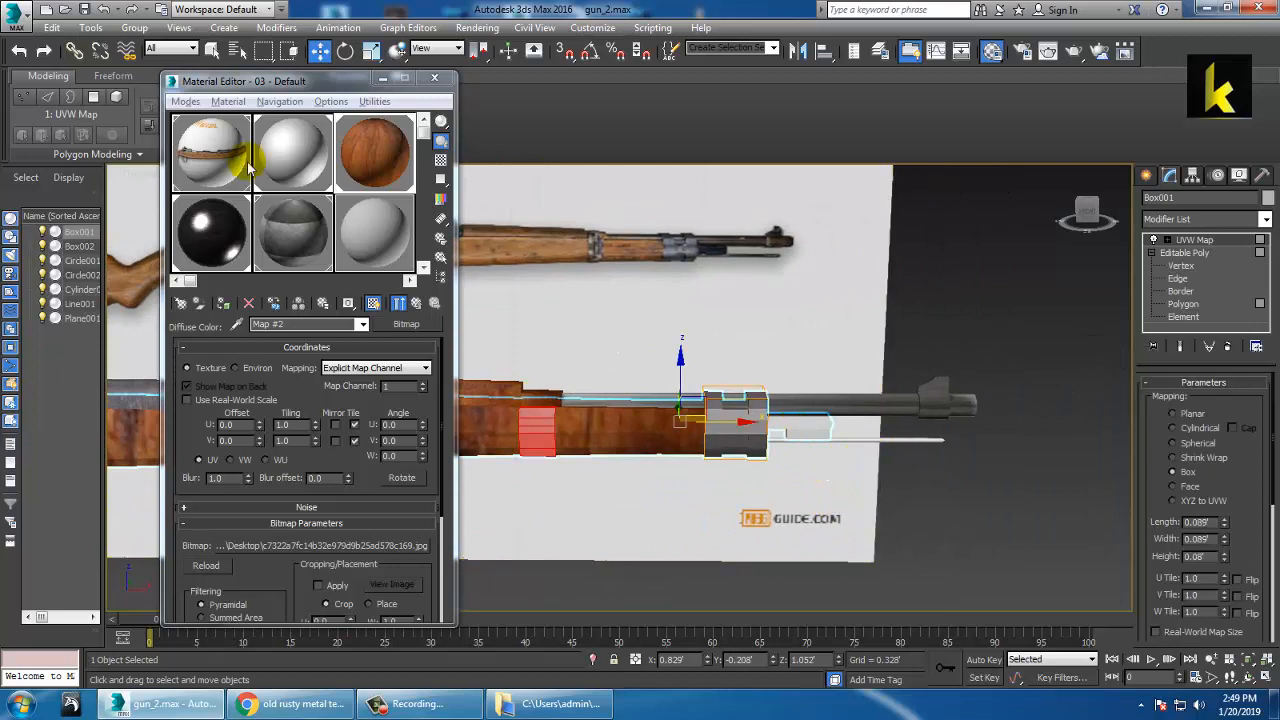
left_click(222, 243)
left_click(224, 305)
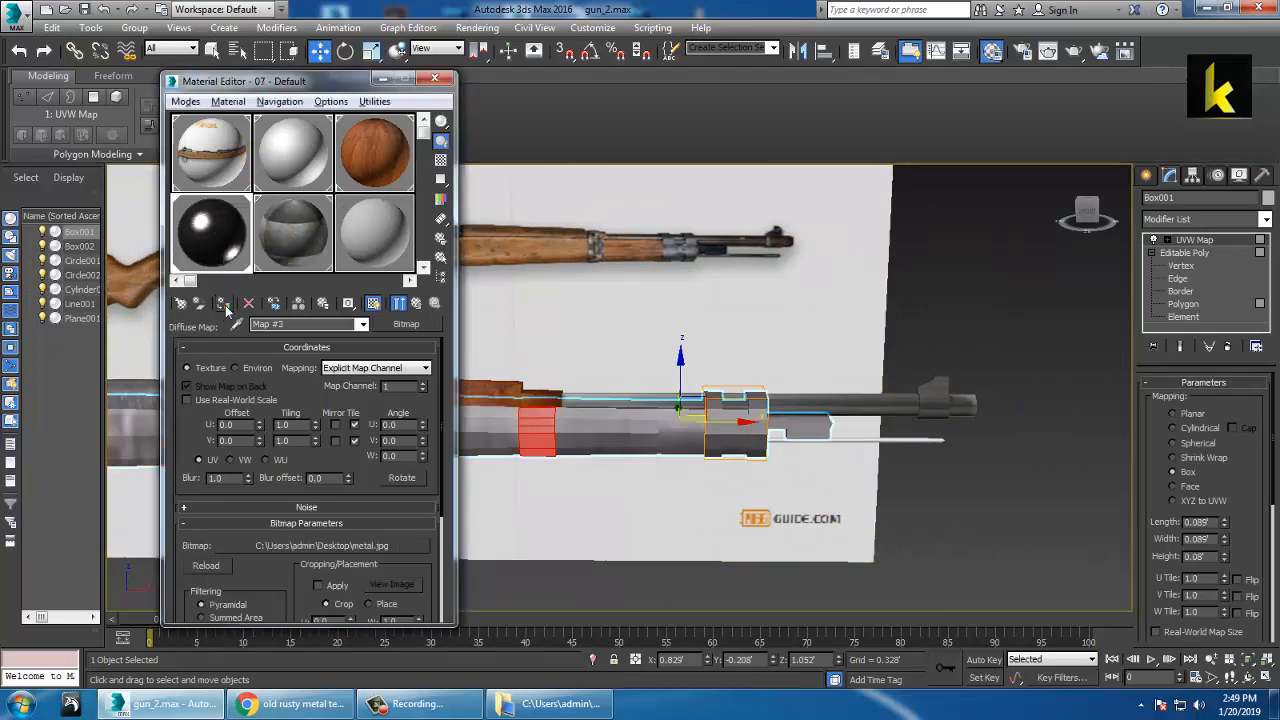
key("ctrl+z")
left_click(886, 535)
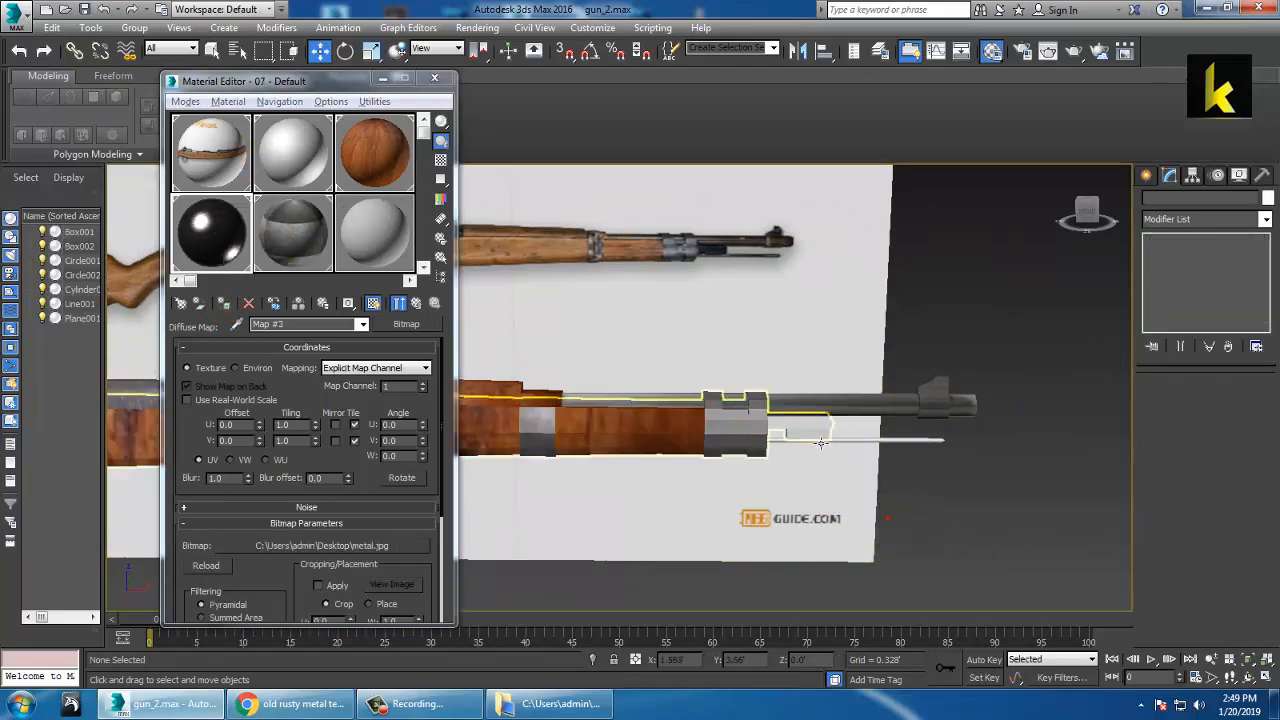
- Select the polygons of the small block at the stock's muzzle end and give them the metal material 07 - Default
left_click(808, 431)
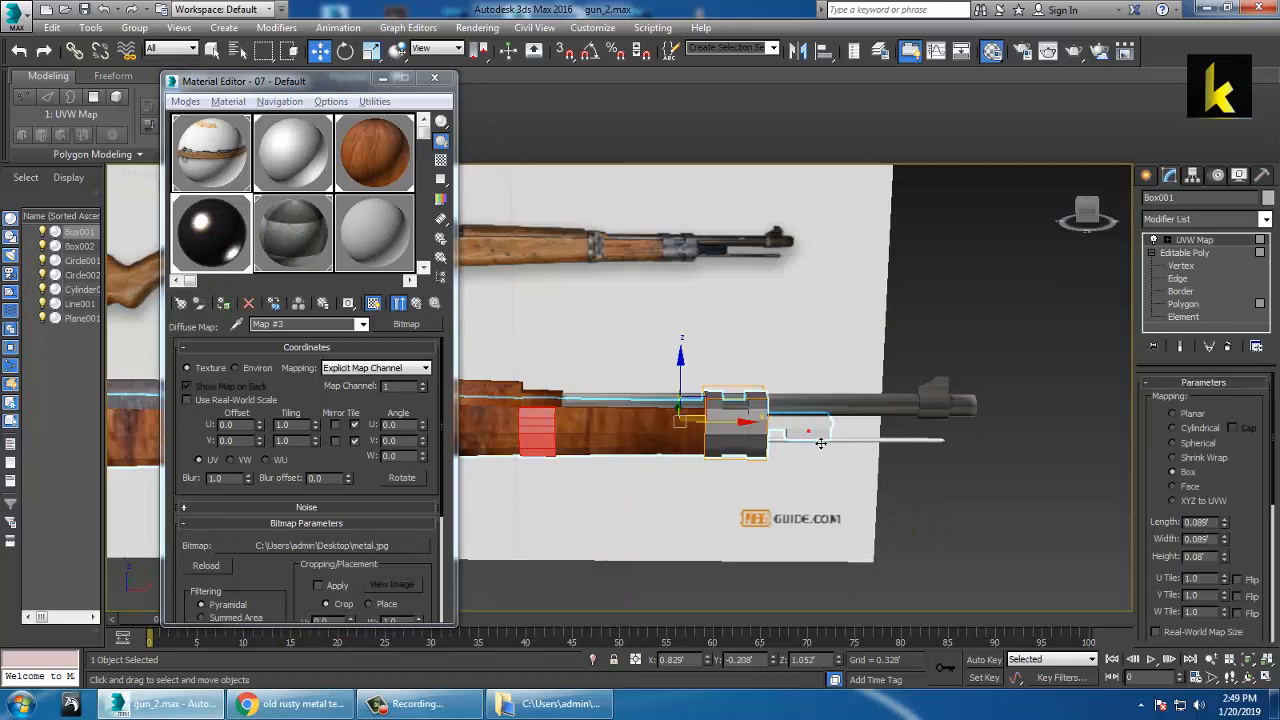
left_click(1184, 304)
left_click_drag(836, 483, 838, 484)
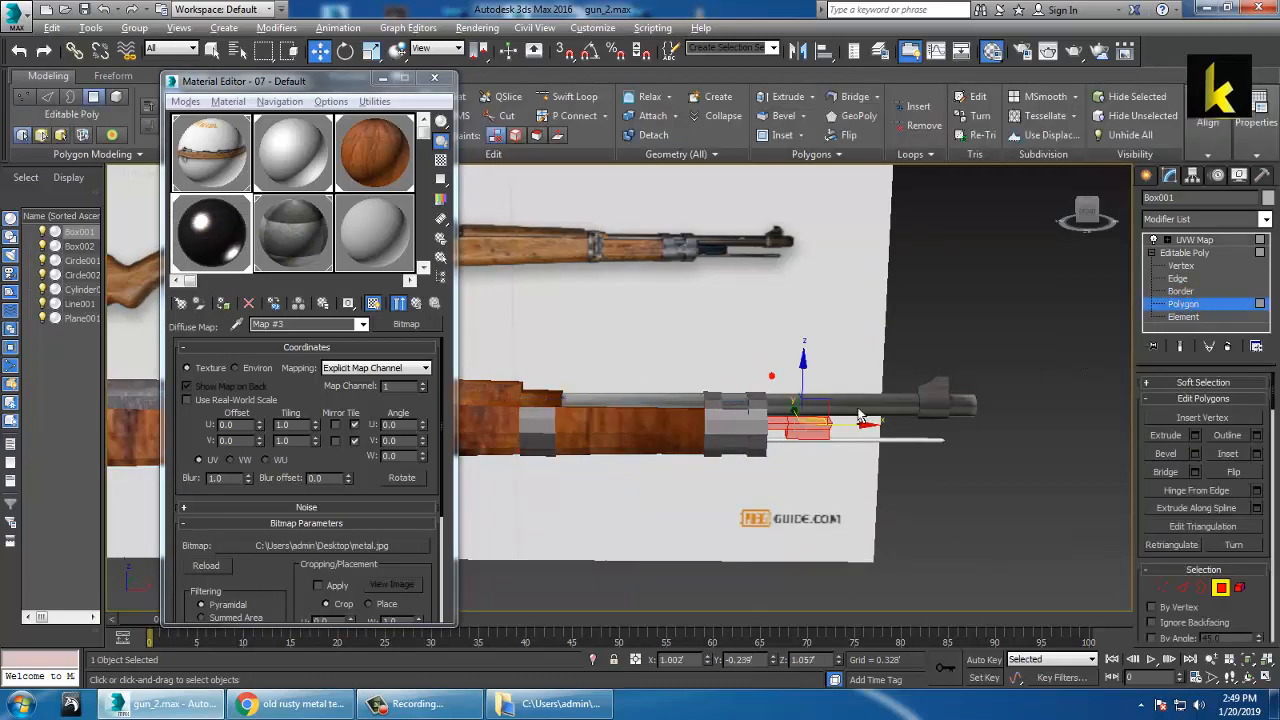
mouse_move(858, 410)
middle_mouse_down("alt")
mouse_move(817, 411)
mouse_move(848, 425)
middle_mouse_up("alt")
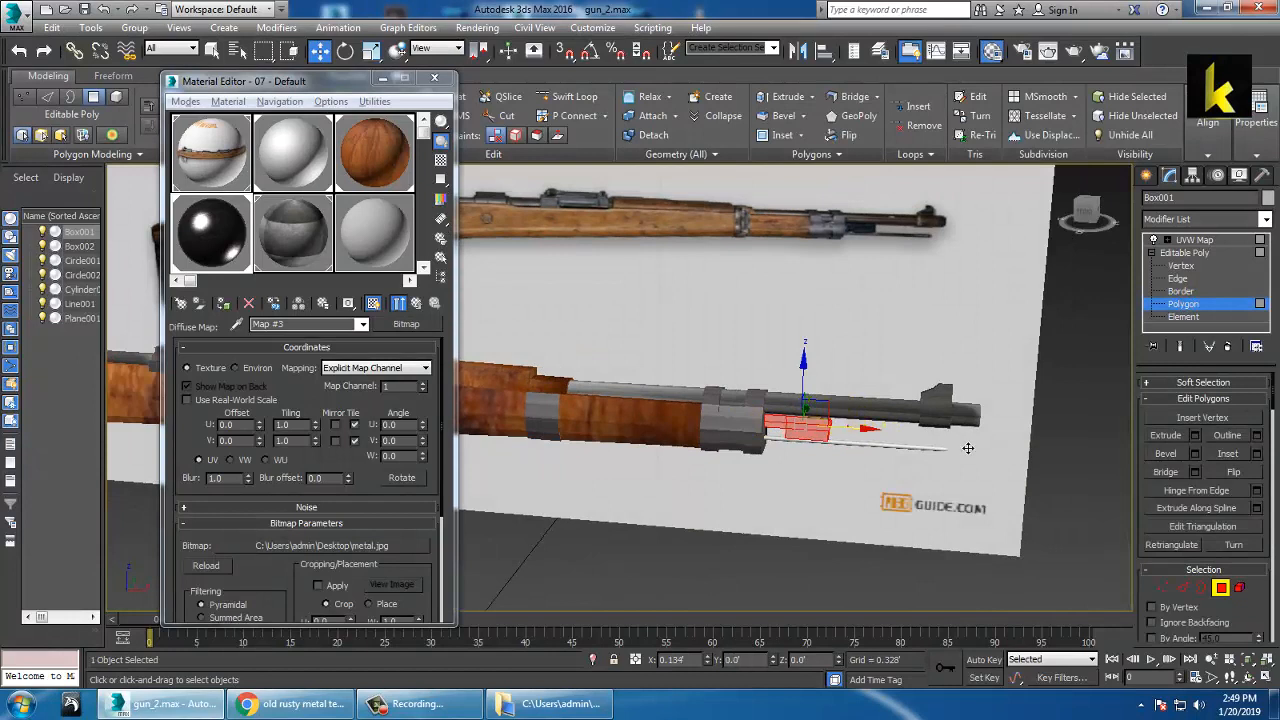
left_click_drag(968, 448, 903, 443)
right_click(903, 443)
middle_click_drag(871, 439, 866, 434, "alt")
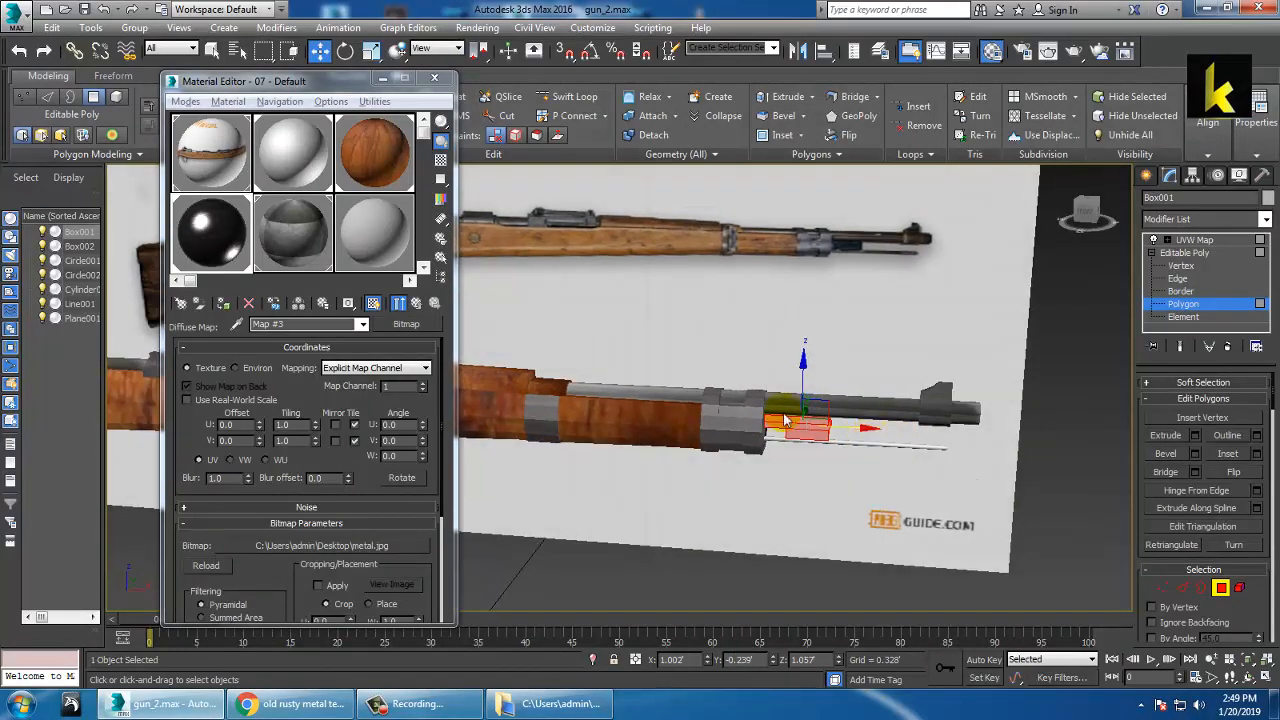
left_click(237, 252)
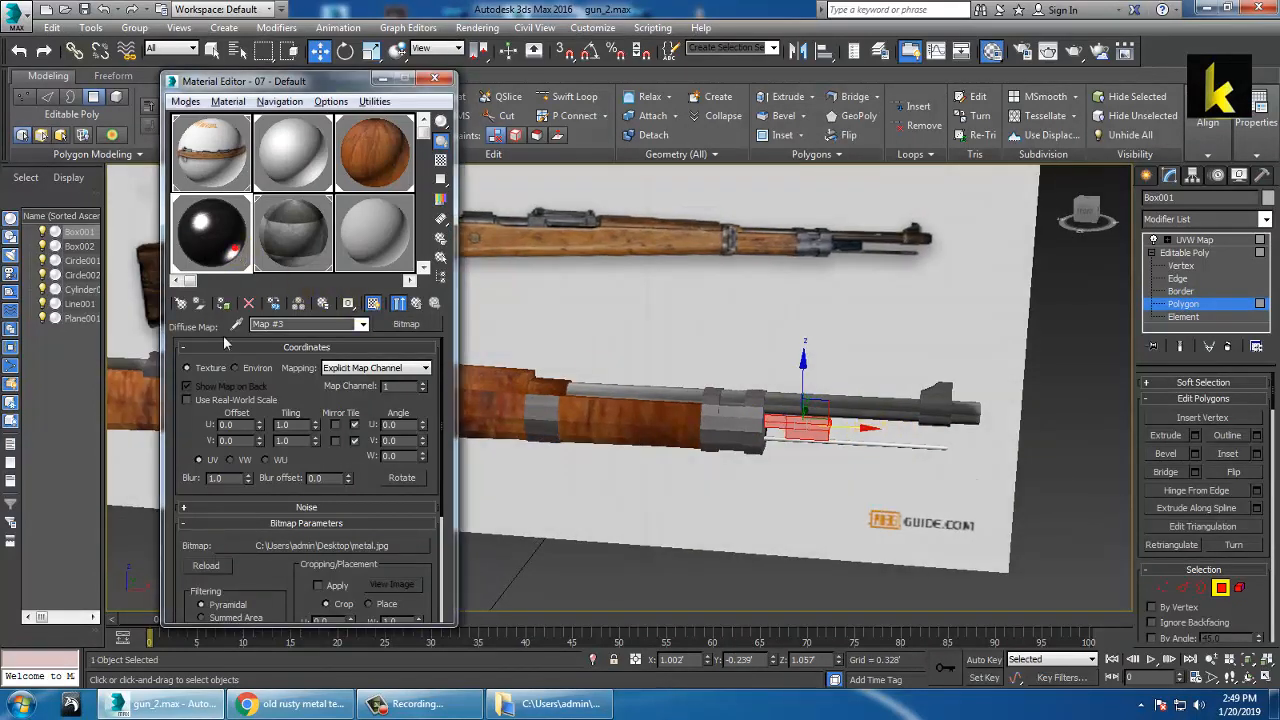
- Add a second UVW Map modifier with Box mapping for the selected block polygons
left_click(1266, 220)
scroll(1200, 450, "down", 10)
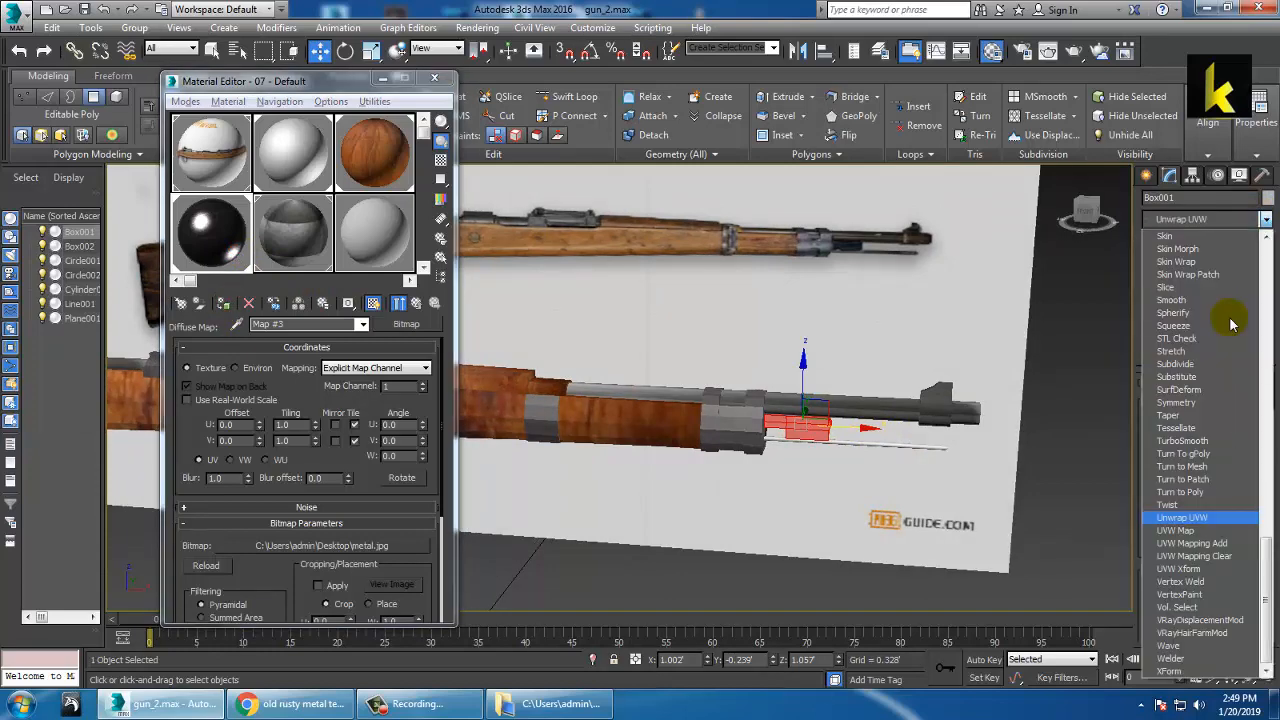
left_click(1195, 530)
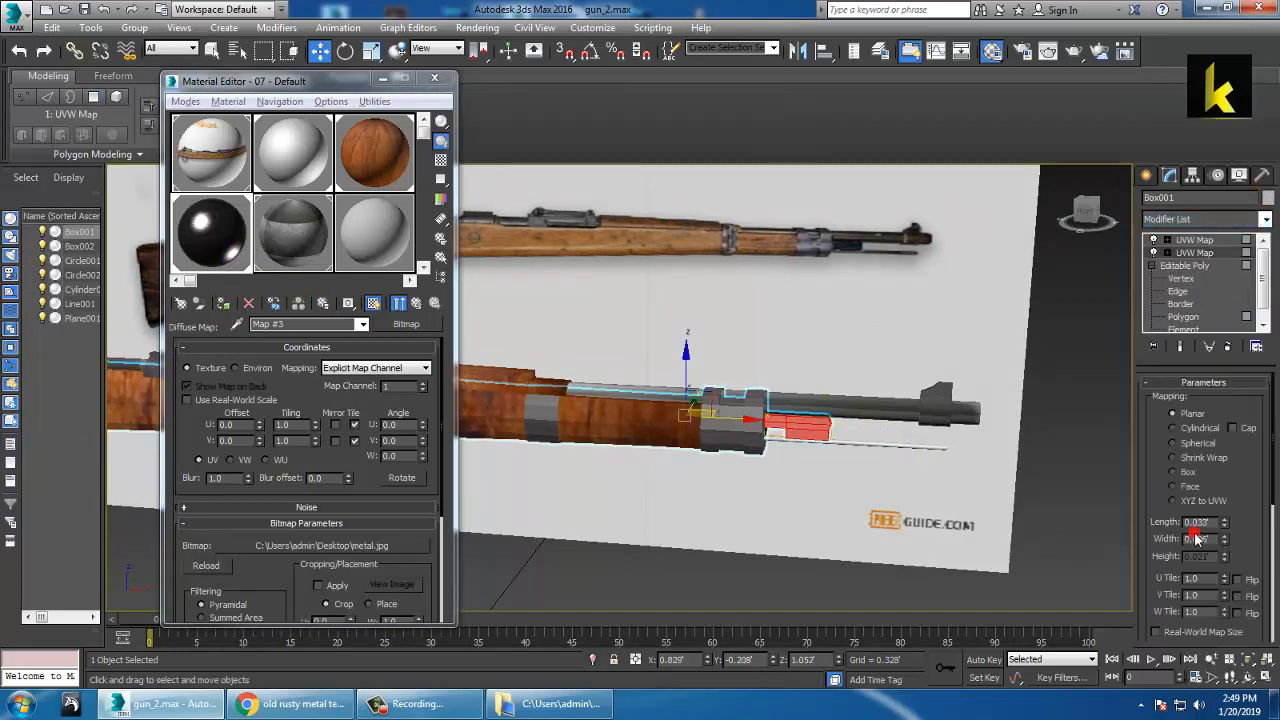
left_click(1185, 476)
left_click(912, 492)
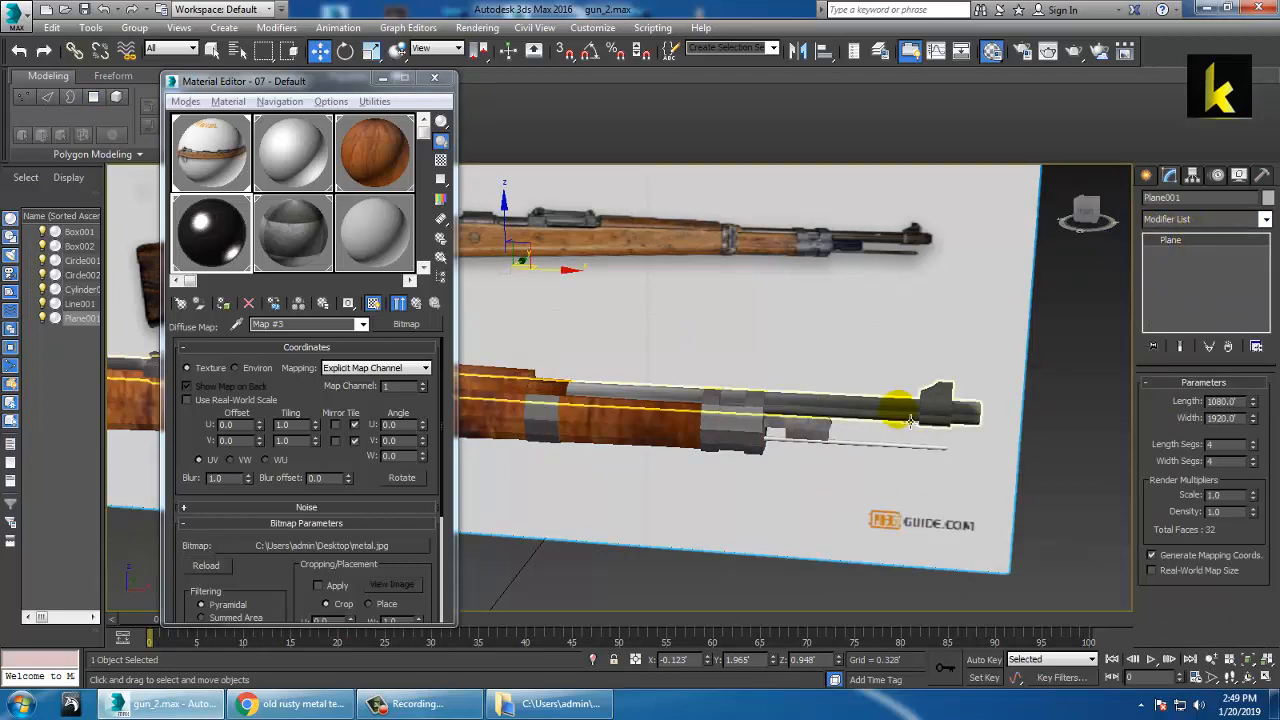
- Select the barrel and set the U and V tiling of its matal 2.jpg bitmap in material 08 - Default to 1
left_click(897, 409)
key("z")
left_click(270, 256)
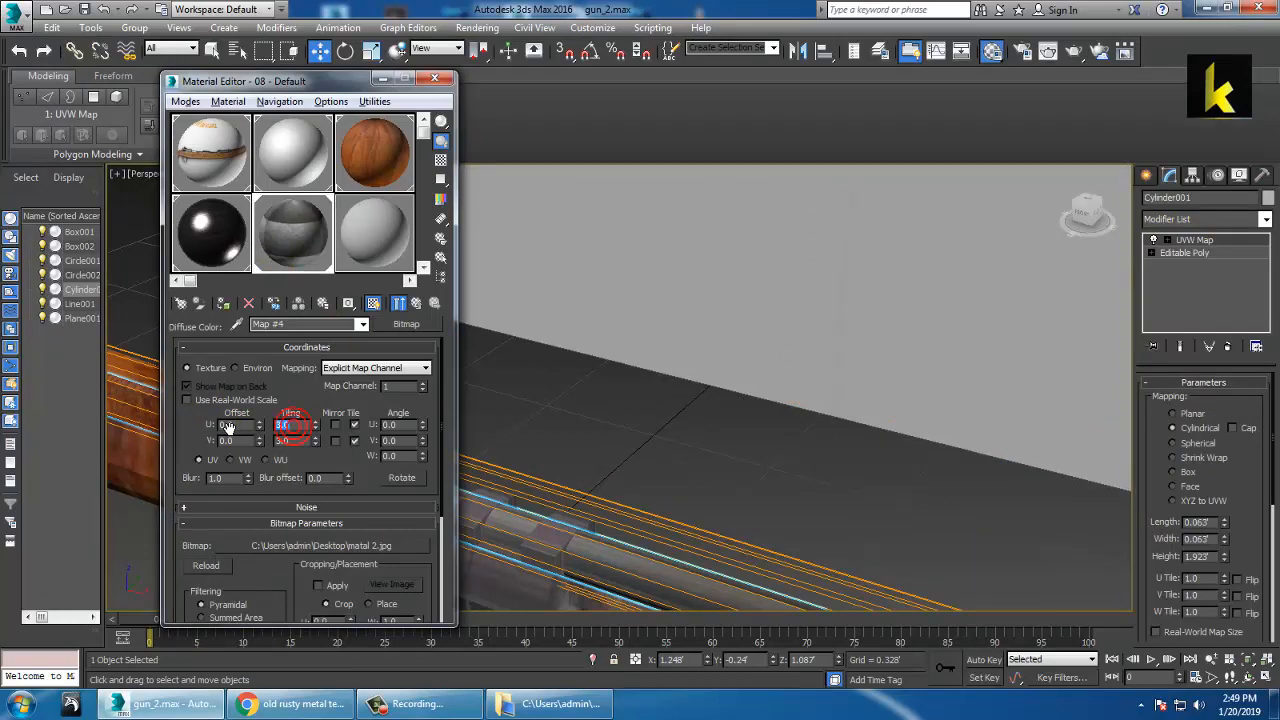
type("1")
key("Tab")
type("1")
key("Return")
middle_click_drag(800, 376, 876, 384)
scroll(805, 380, "down", 4)
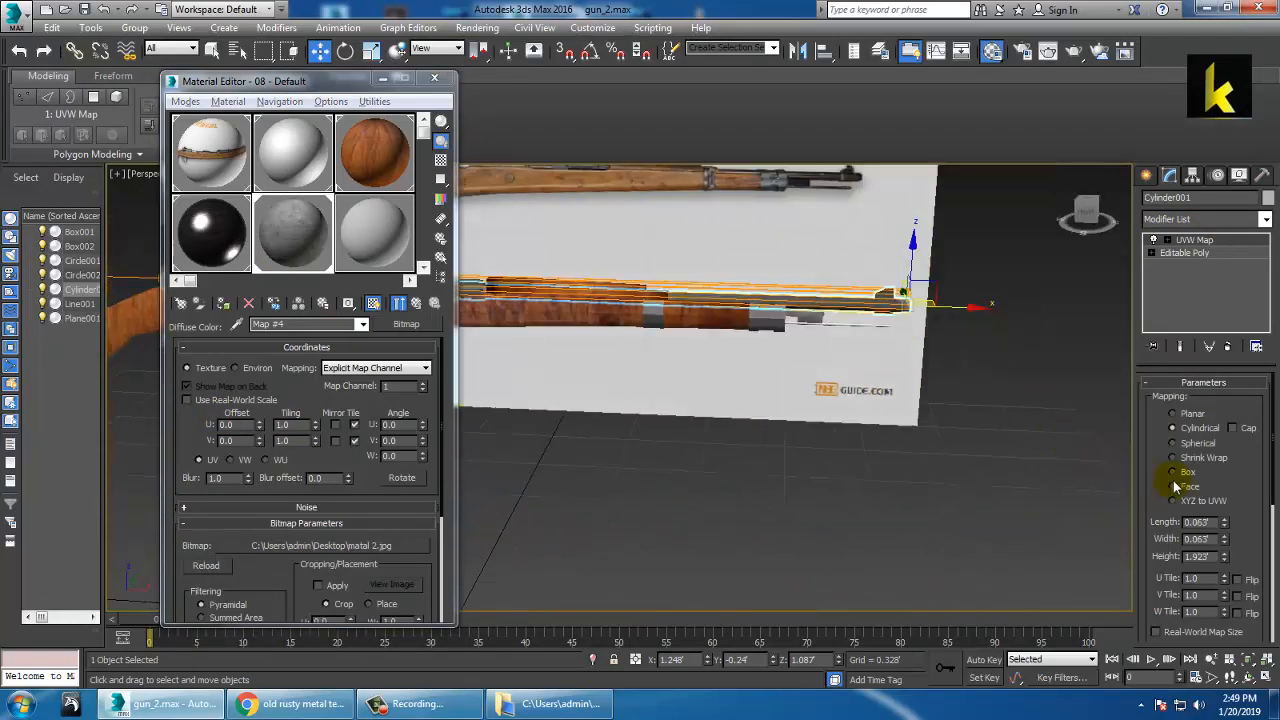
- Switch the barrel's UVW Map modifier to Box mapping and check the texture along the rifle
left_click(1183, 474)
left_click(986, 405)
middle_click_drag(986, 405, 949, 410, "alt")
scroll(946, 408, "up", 4)
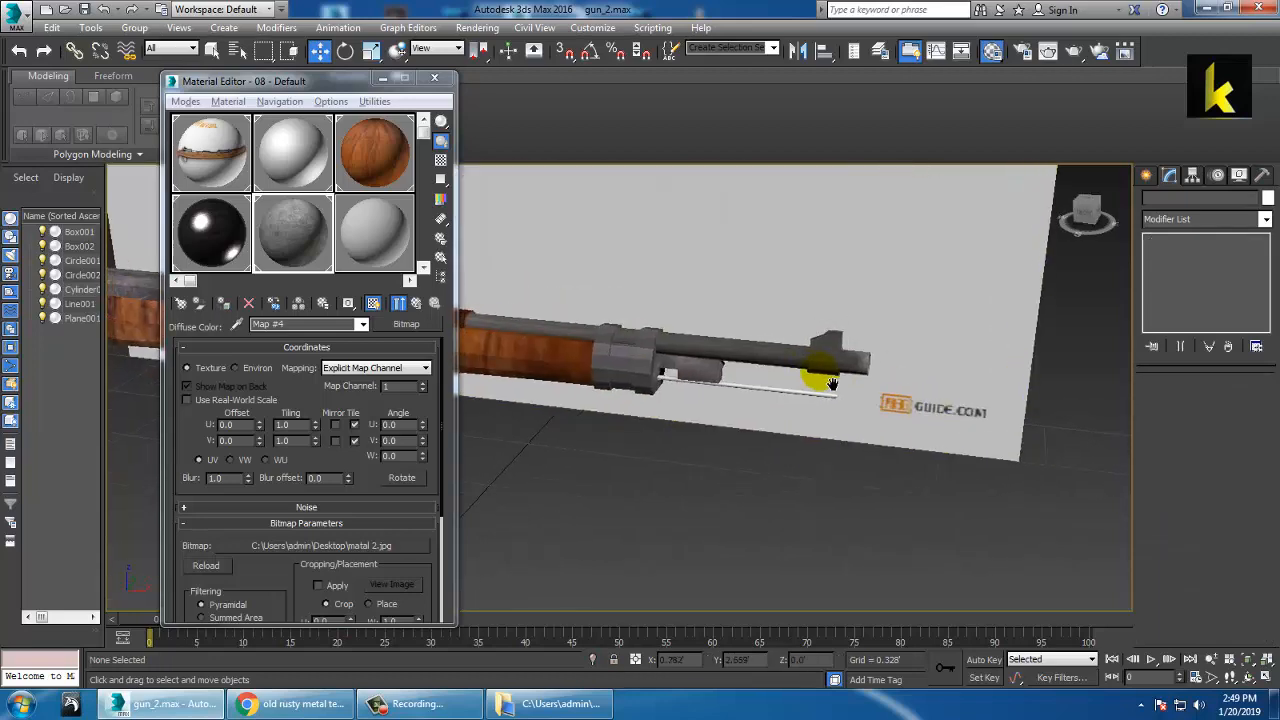
scroll(829, 389, "down", 4)
middle_click_drag(829, 389, 940, 383, "alt")
scroll(749, 386, "up", 3)
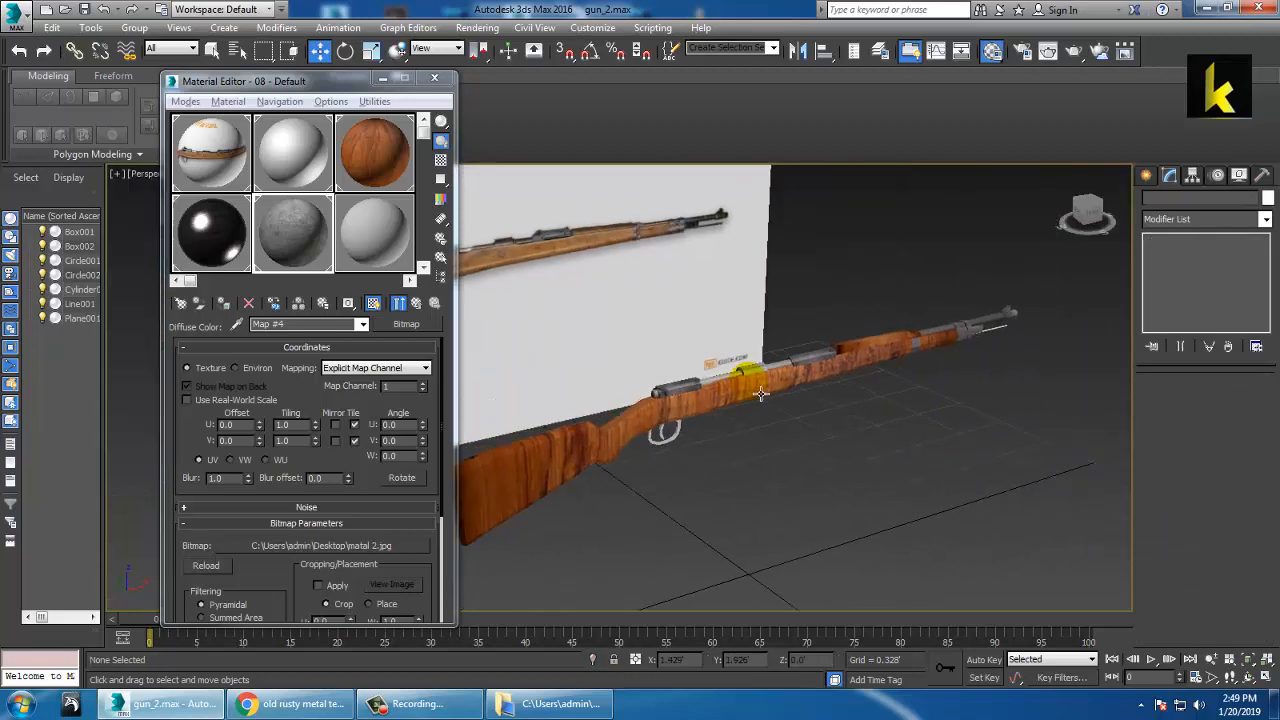
- Select the barrel and set its box mapping length to 0.174' and width to 0.193'
scroll(757, 402, "up", 3)
left_click(752, 380)
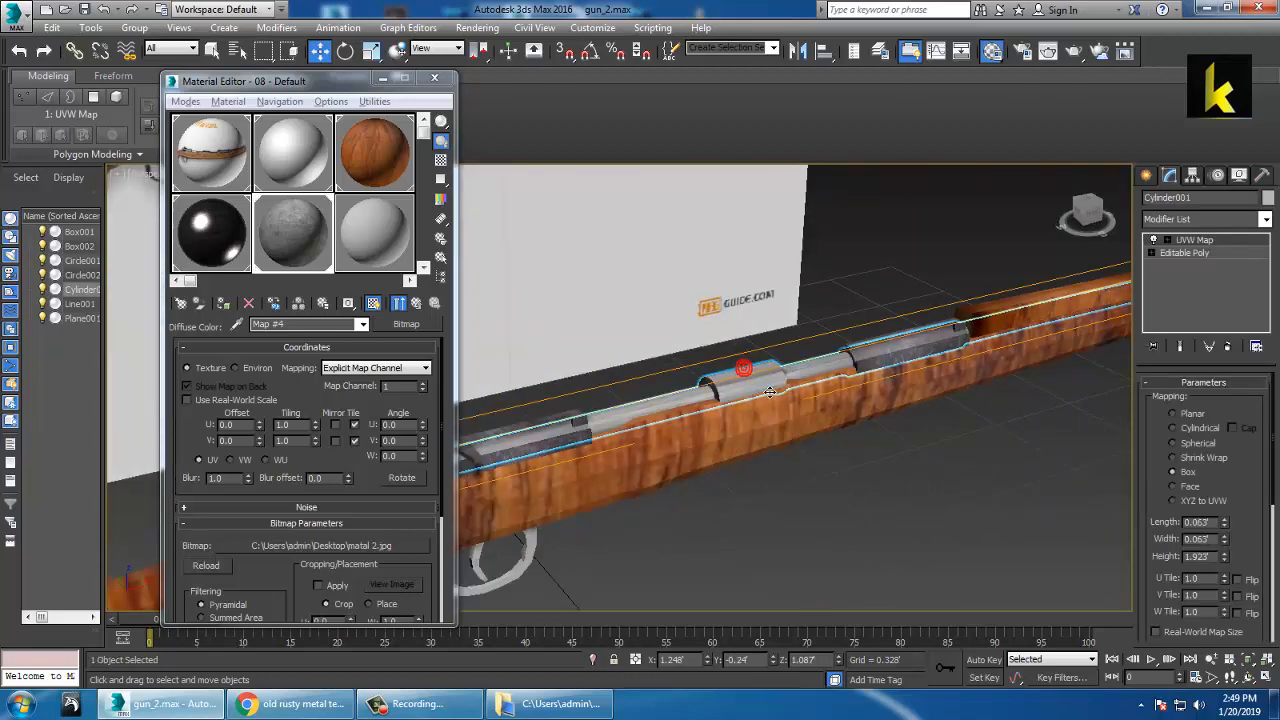
scroll(775, 390, "up", 2)
scroll(775, 390, "up", 2)
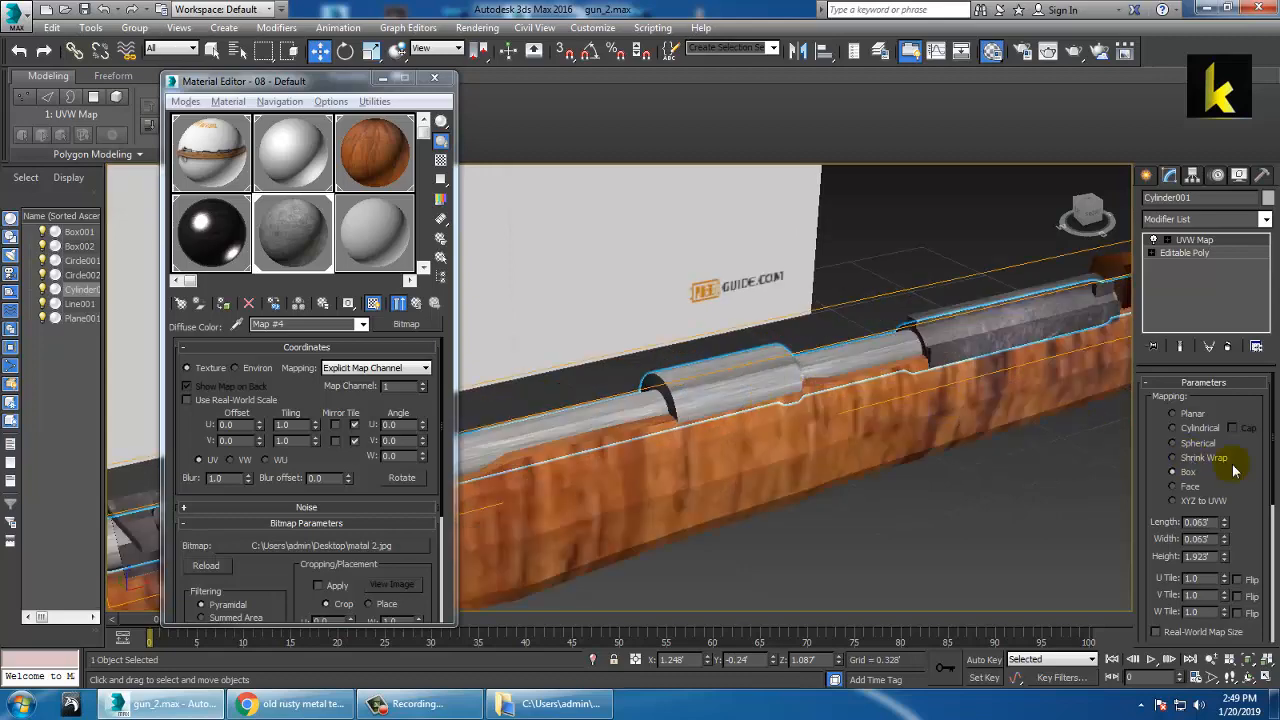
left_click_drag(1226, 526, 1213, 385)
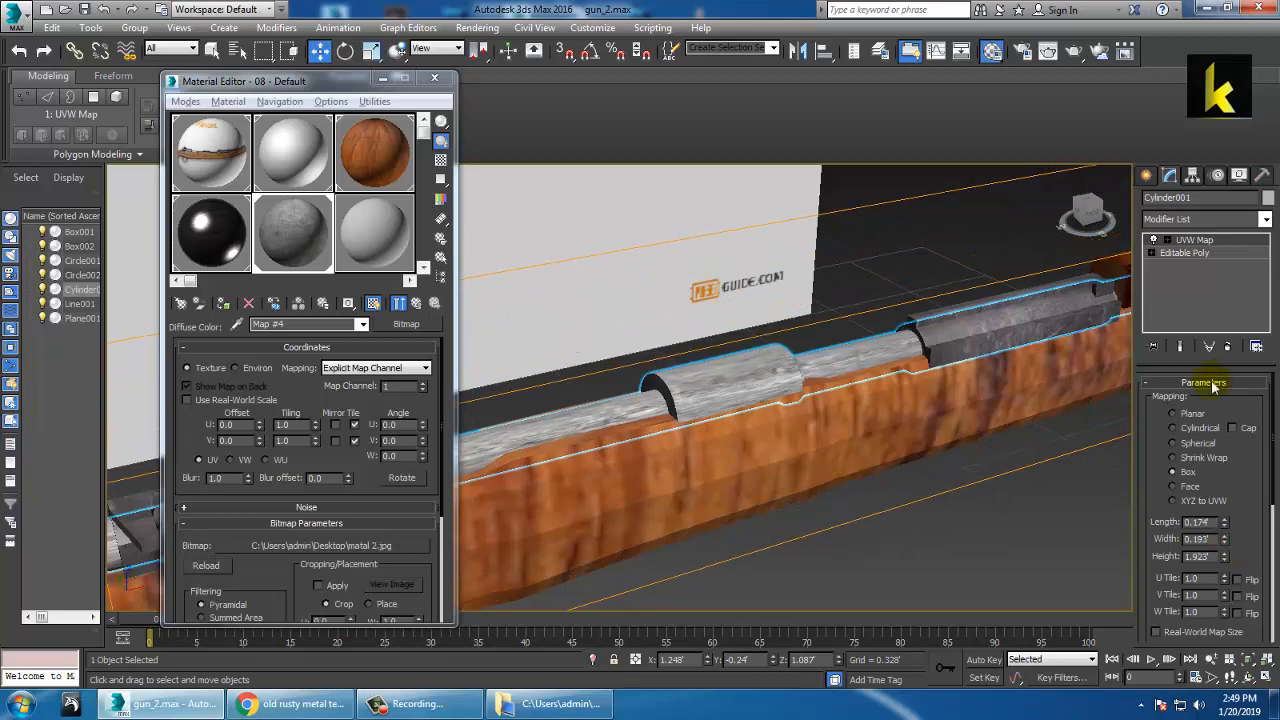
mouse_move(1226, 557)
left_mouse_down()
mouse_move(1237, 590)
mouse_move(1232, 558)
left_mouse_up()
- Select the thin rod beneath the barrel and assign it the metal material 07 - Default
scroll(962, 494, "down", 3)
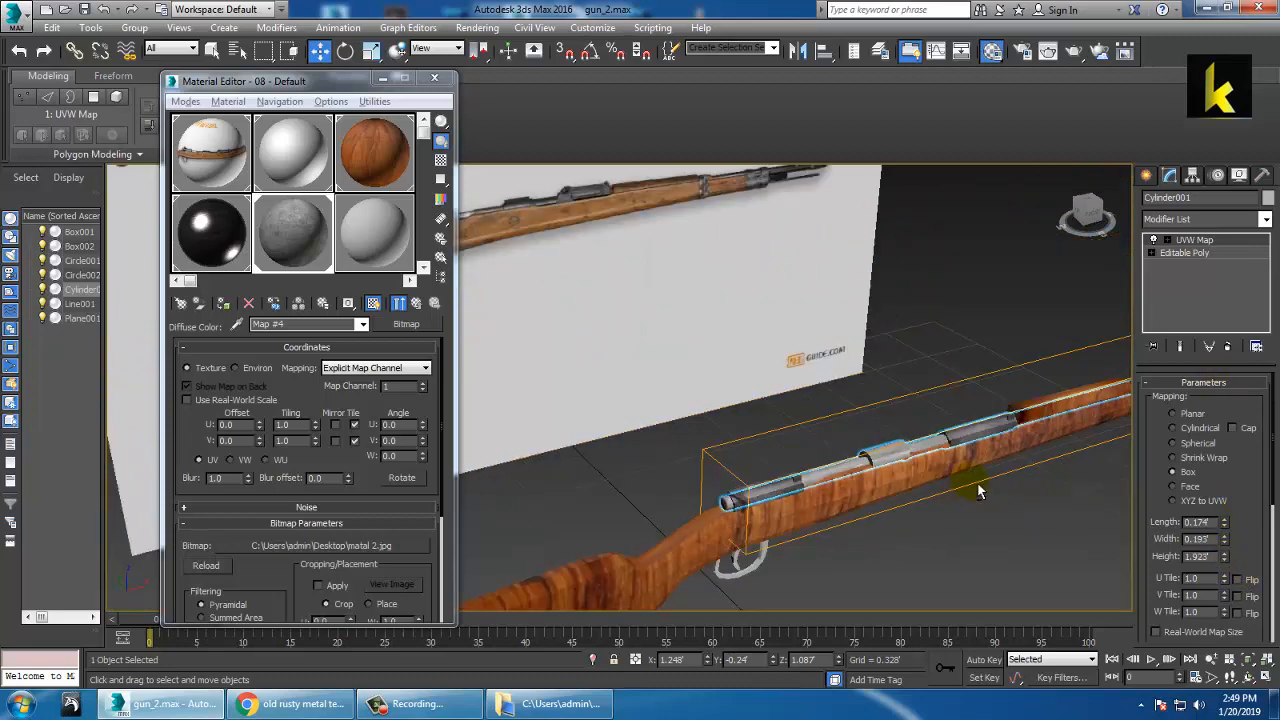
middle_click_drag(979, 491, 871, 494, "alt")
scroll(859, 499, "up", 3)
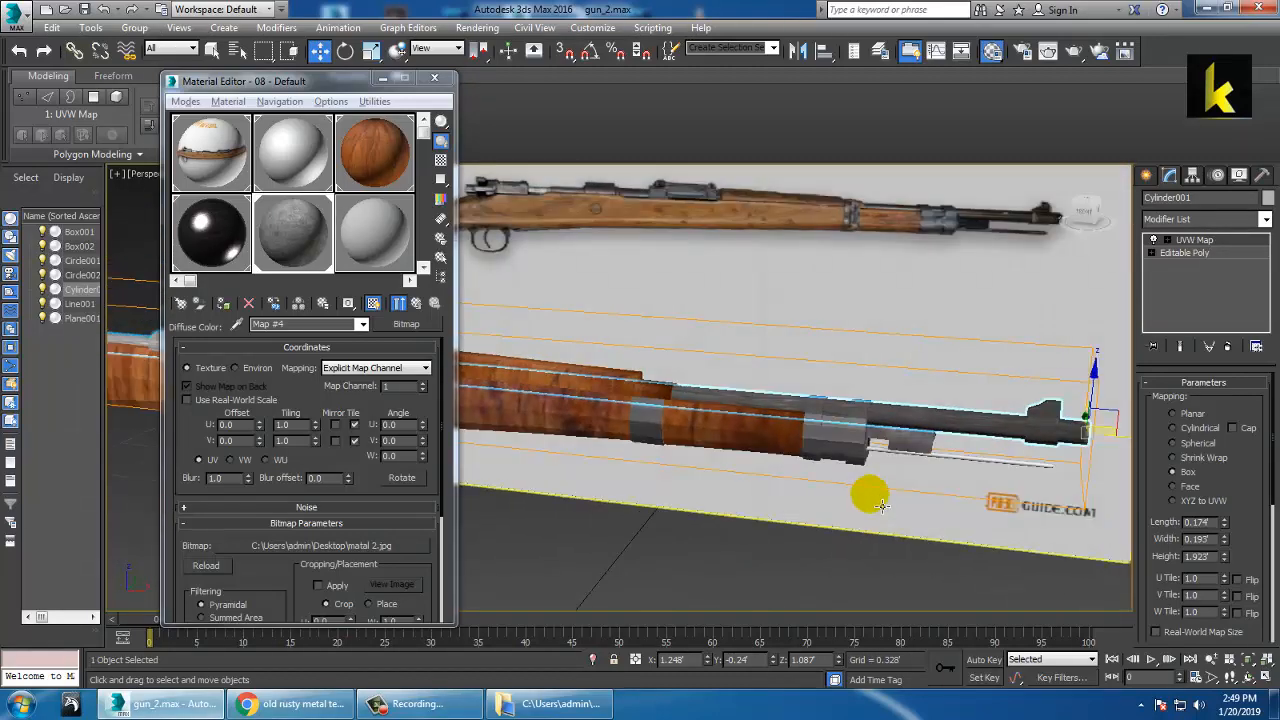
left_click(1000, 478)
left_click(988, 465)
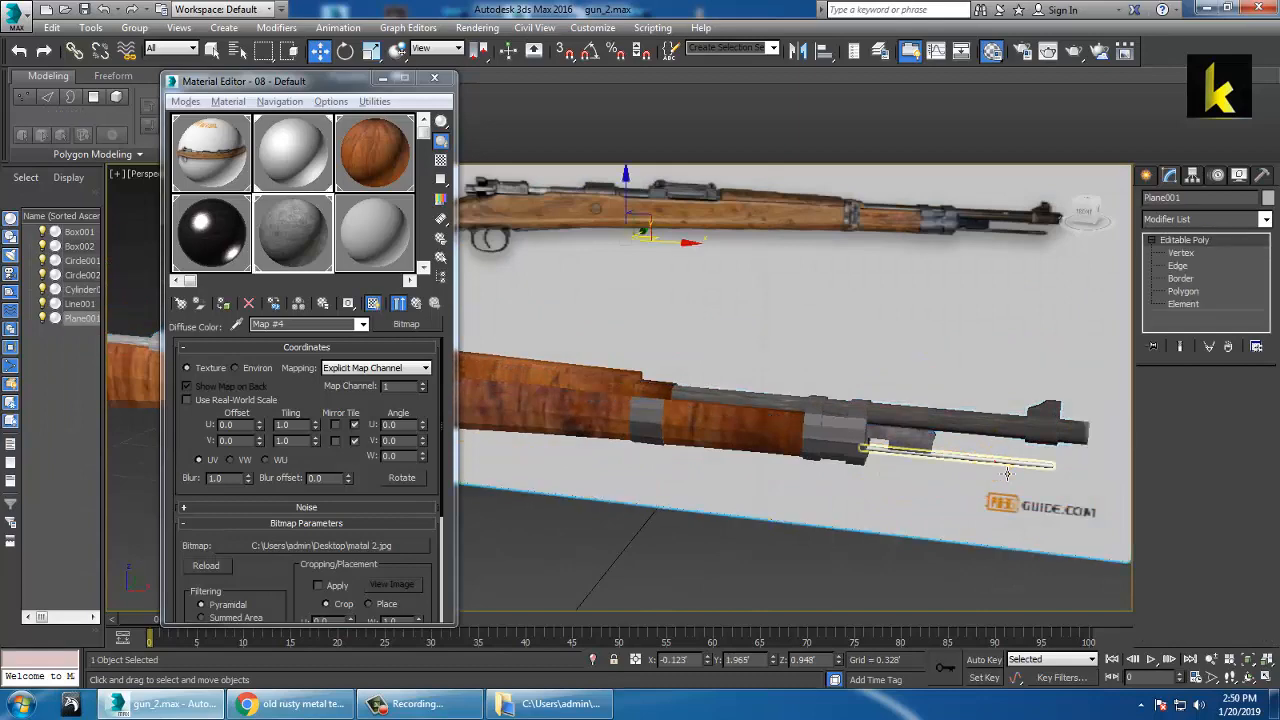
double_click(231, 232)
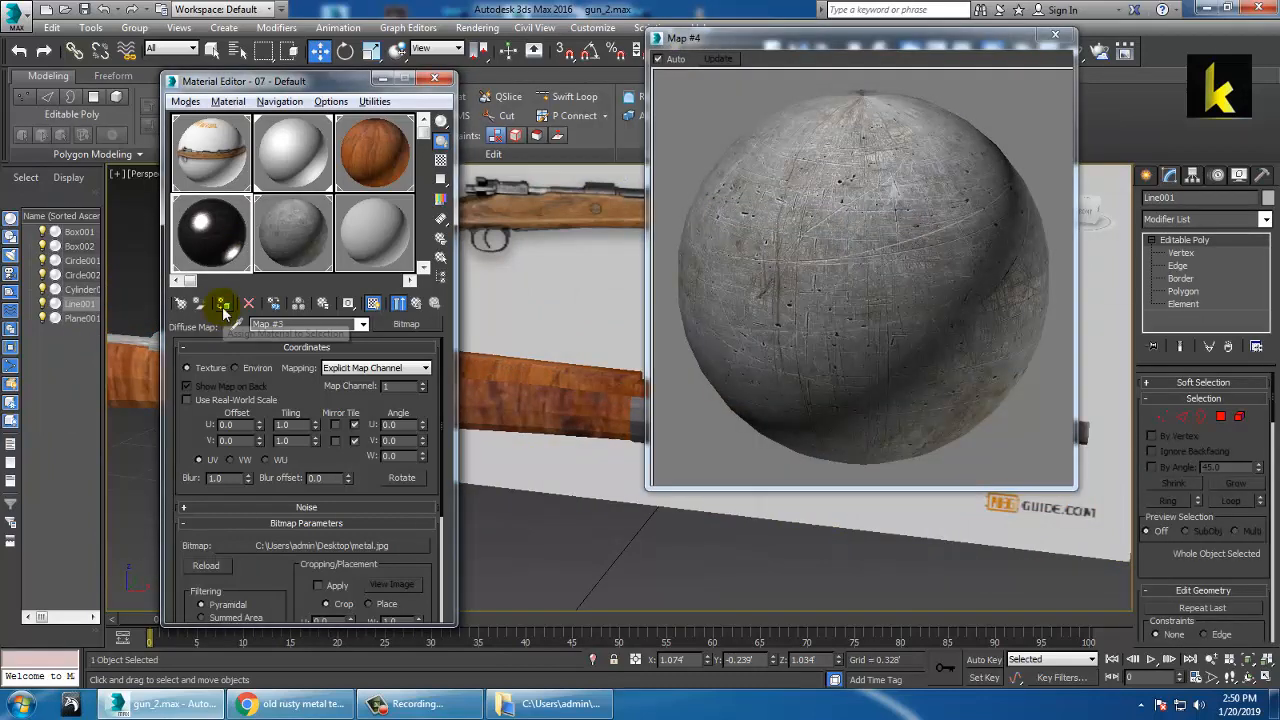
left_click(1055, 35)
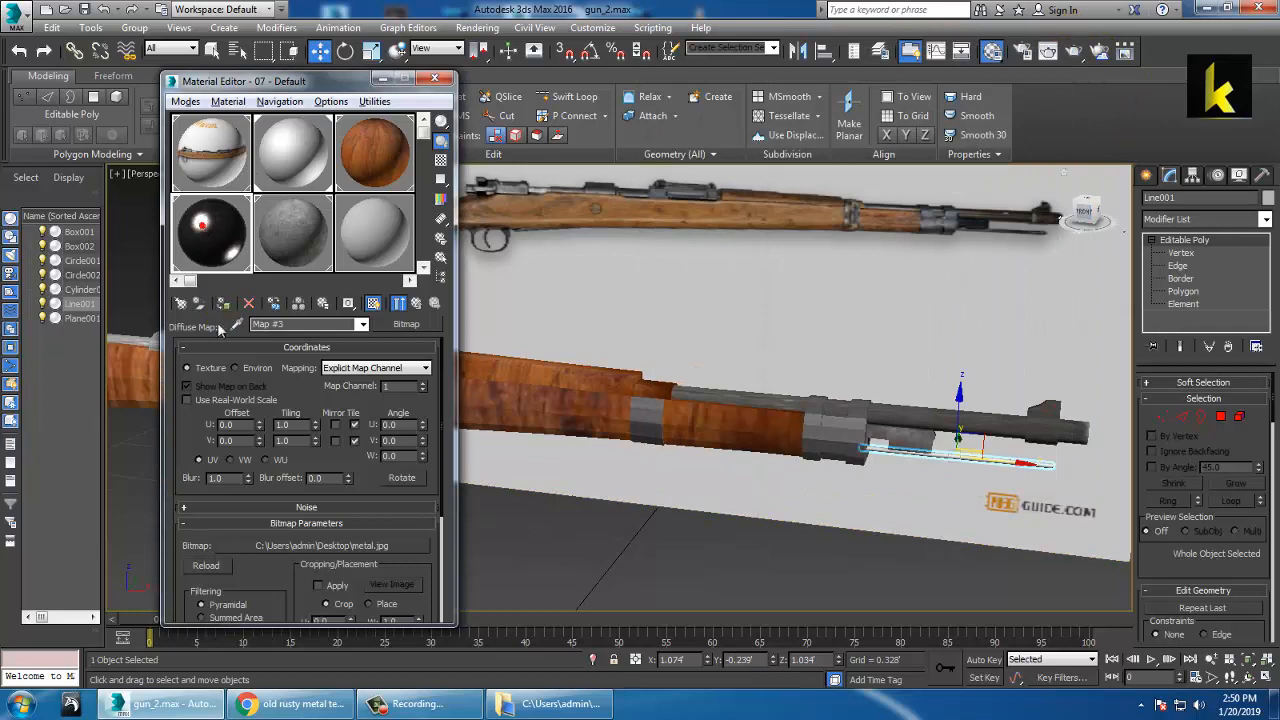
left_click(223, 303)
- Add a UVW Map modifier to the thin rod and fit its mapping gizmo to the object
left_click(1265, 220)
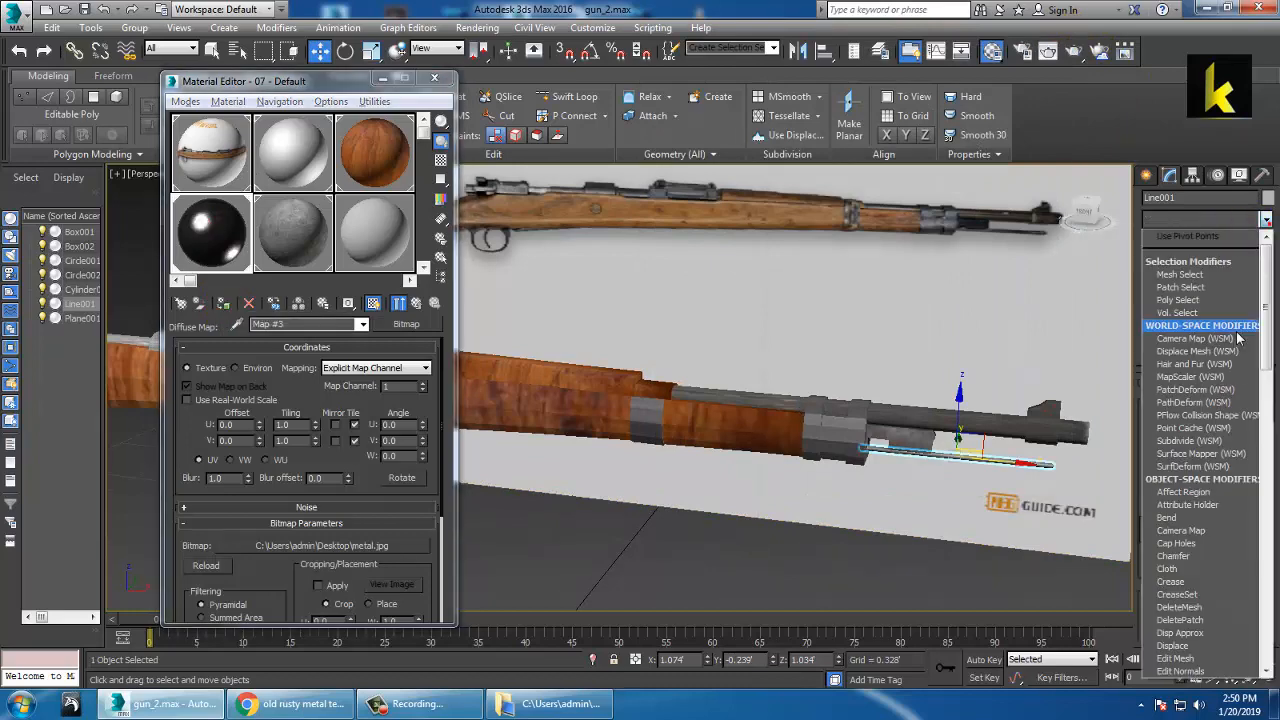
scroll(1237, 338, "down", 5)
left_click(1190, 530)
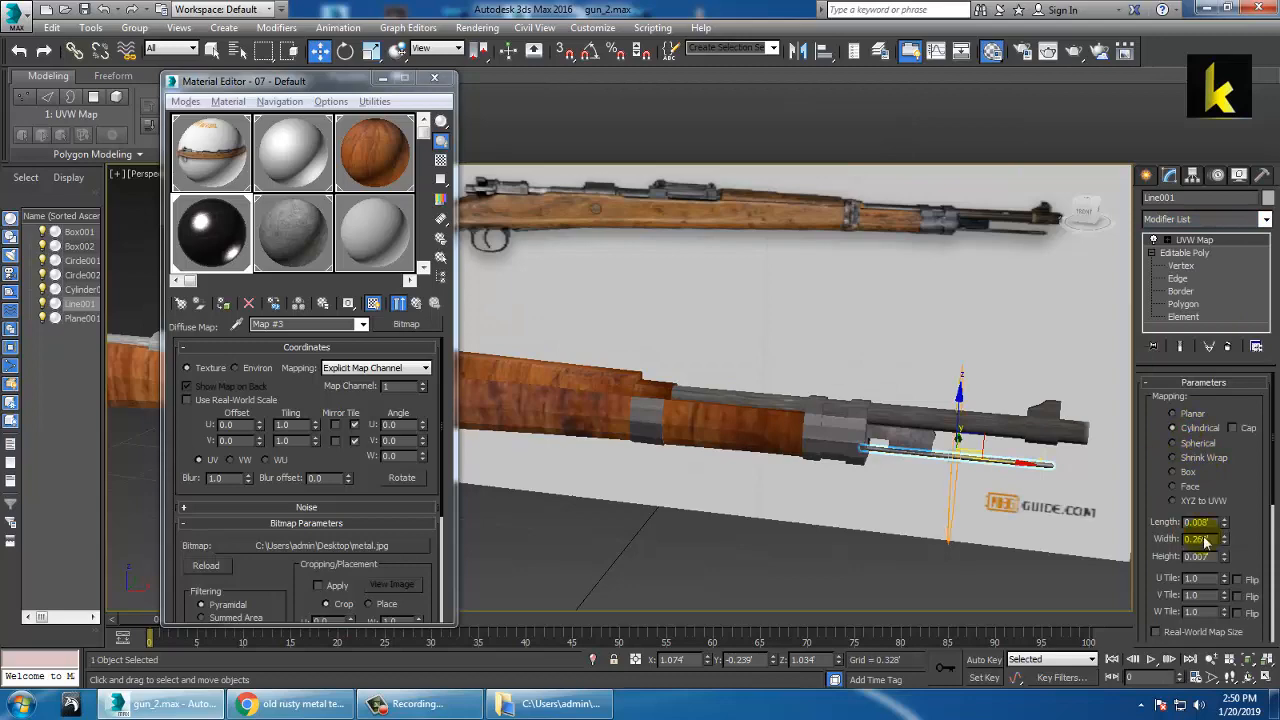
scroll(1270, 543, "down", 5)
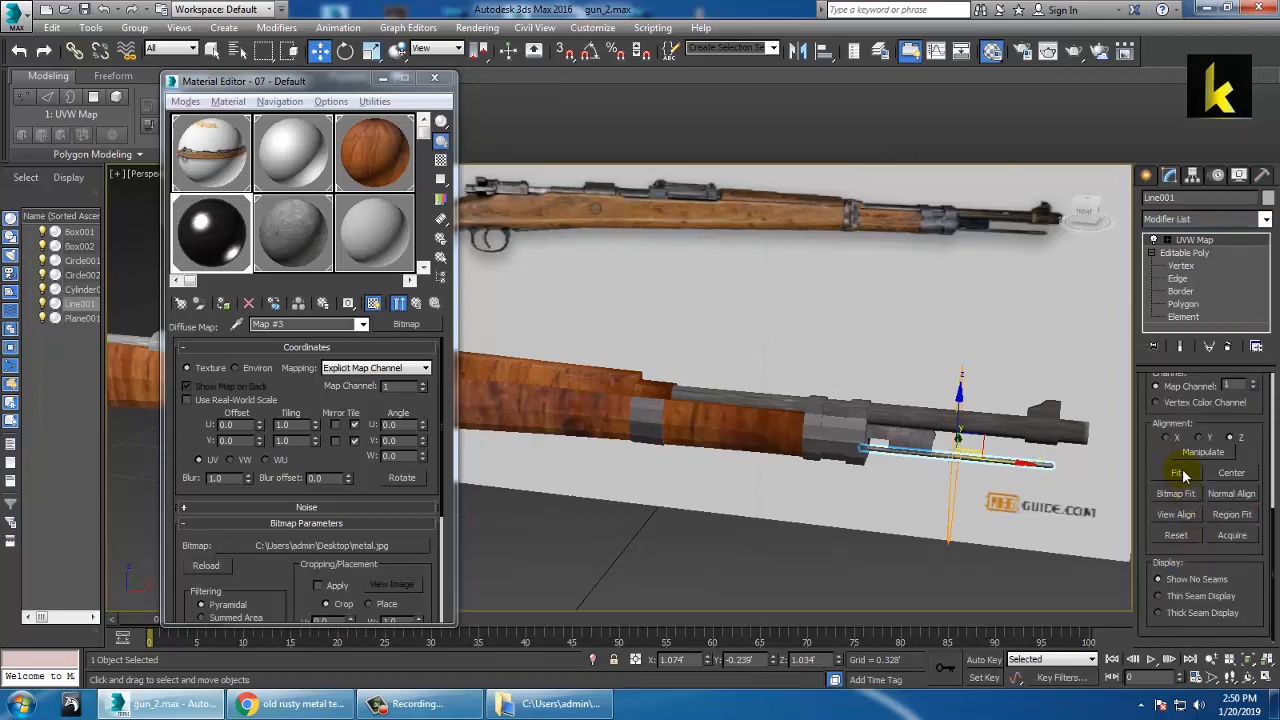
middle_click_drag(886, 532, 850, 478, "alt")
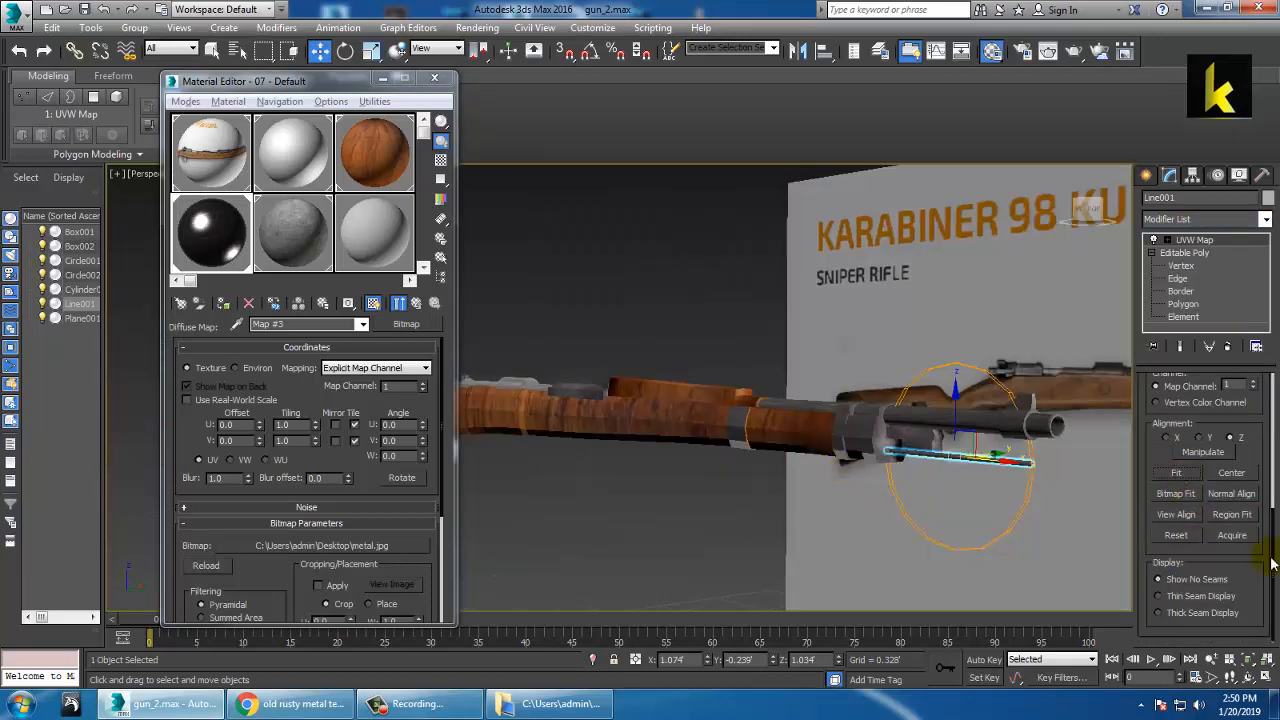
left_click(1187, 474)
left_click(943, 517)
- Select the wooden stock, display its edged faces, and enter polygon selection in its Editable Poly
scroll(985, 488, "up", 5)
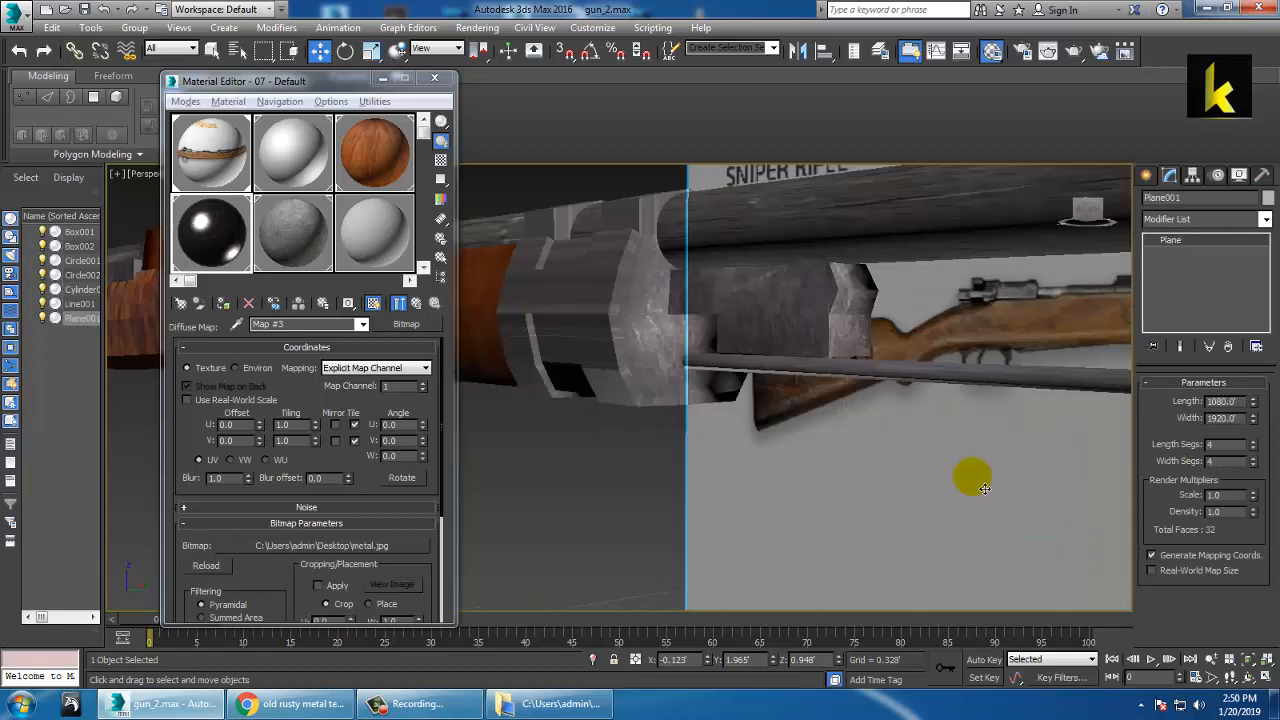
middle_click_drag(985, 488, 857, 463, "alt")
left_click(909, 587)
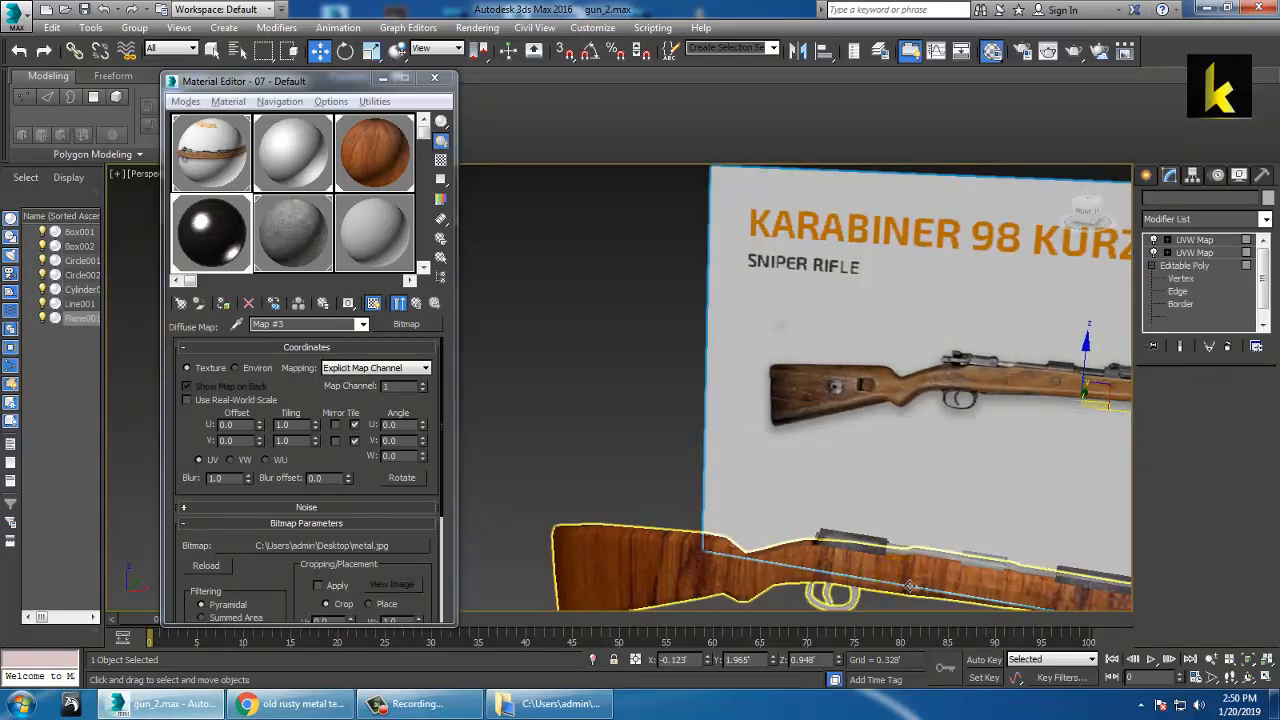
key("z")
middle_click_drag(808, 534, 822, 502, "alt")
key("F4")
scroll(770, 473, "up", 3)
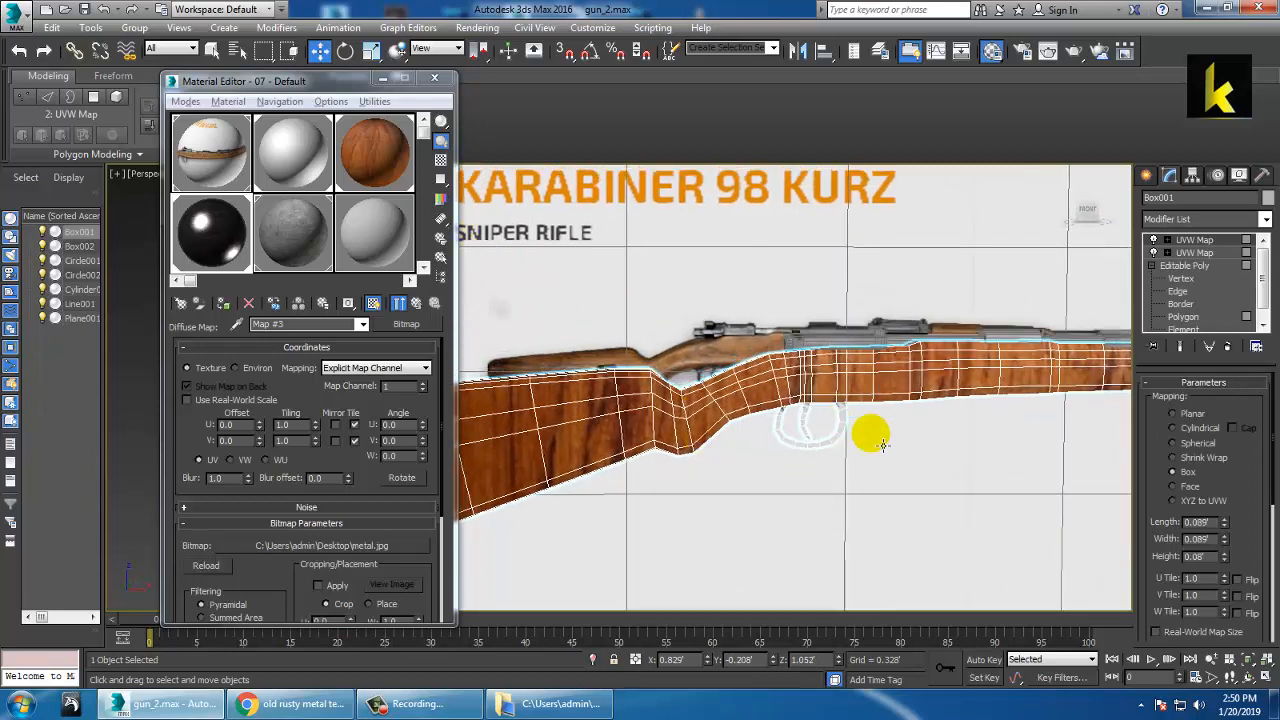
middle_click_drag(882, 444, 686, 500, "alt")
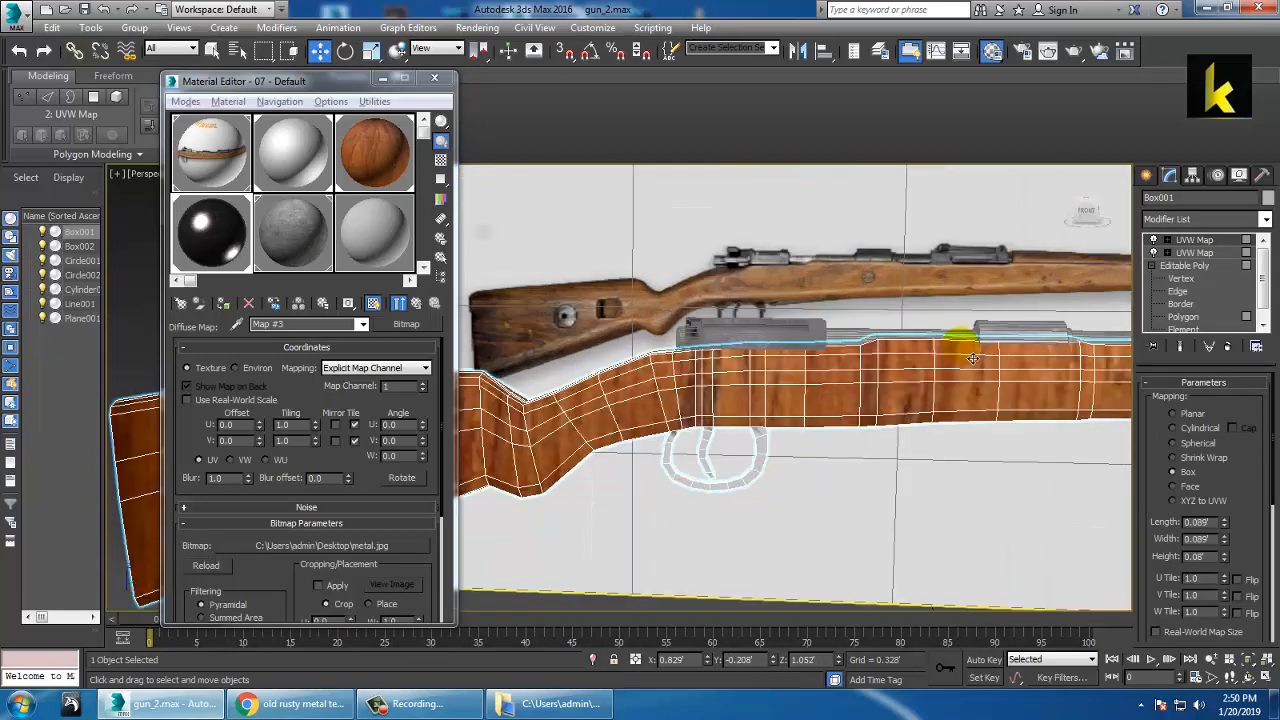
left_click(1183, 316)
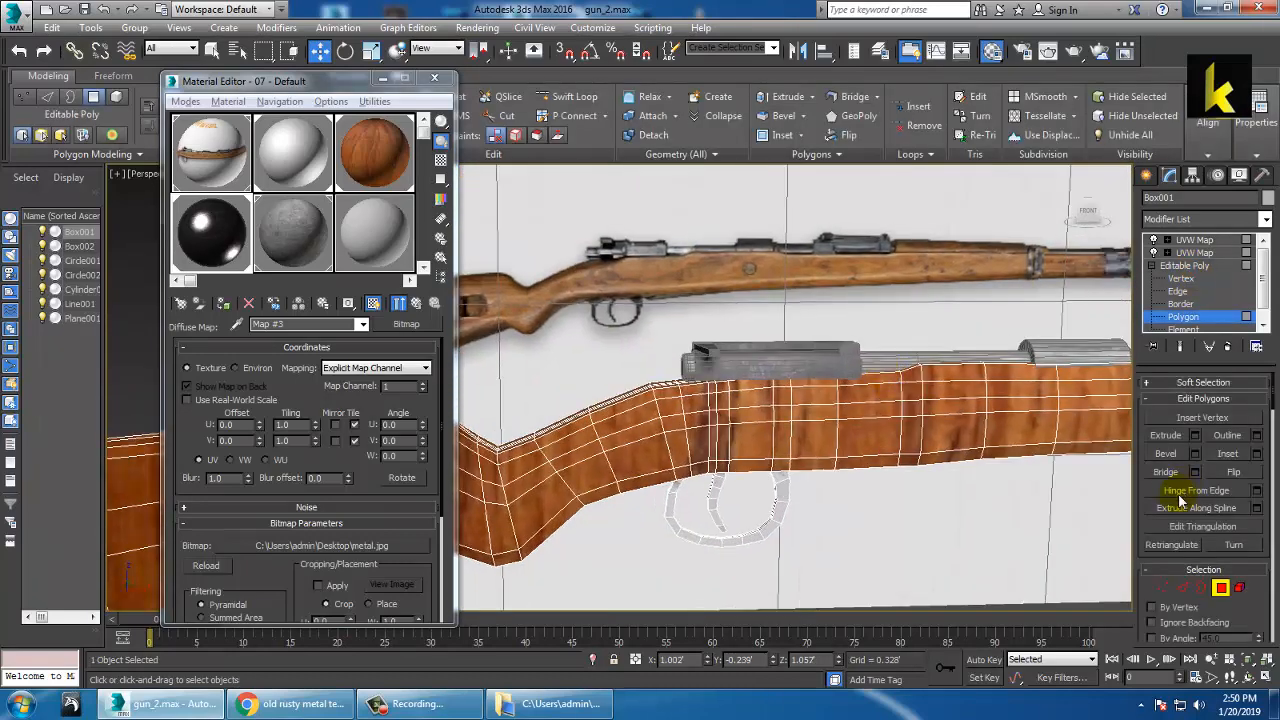
- Select the polygons of the trigger and trigger guard beneath the stock
middle_click_drag(722, 513, 762, 484, "alt")
key("alt+w")
key("alt+w")
key("z")
scroll(779, 406, "down", 8)
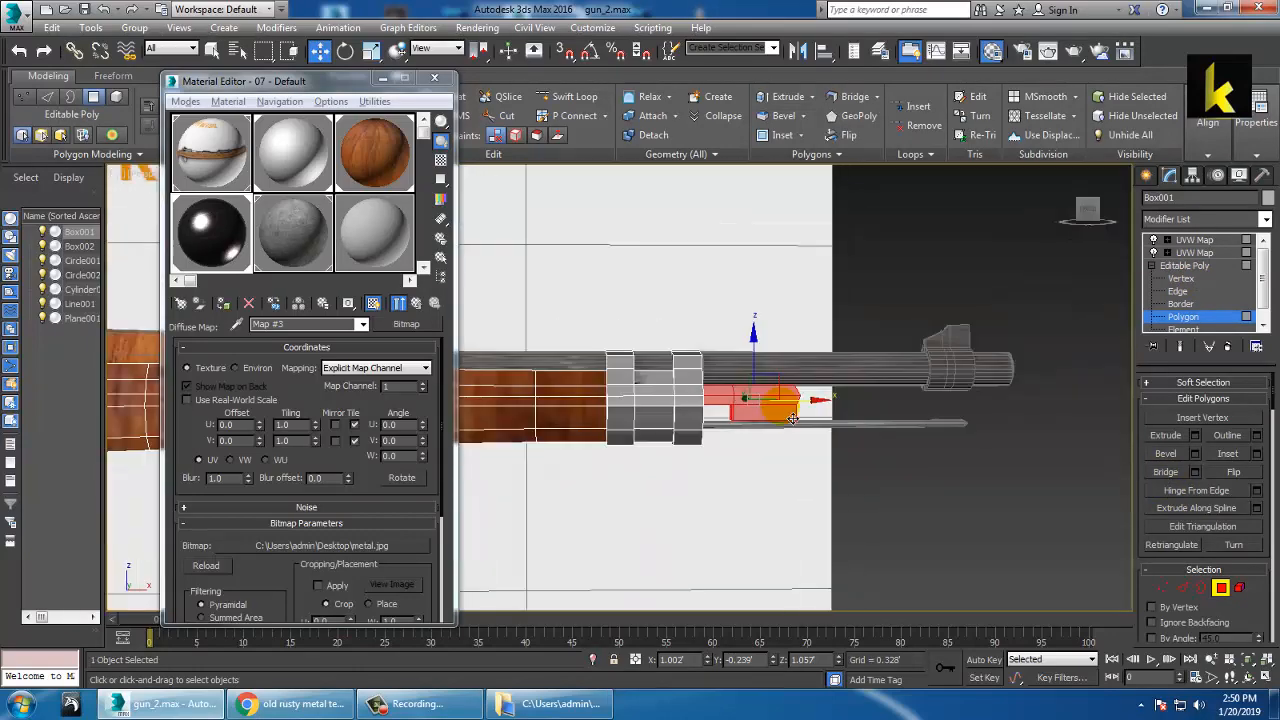
scroll(773, 416, "up", 5)
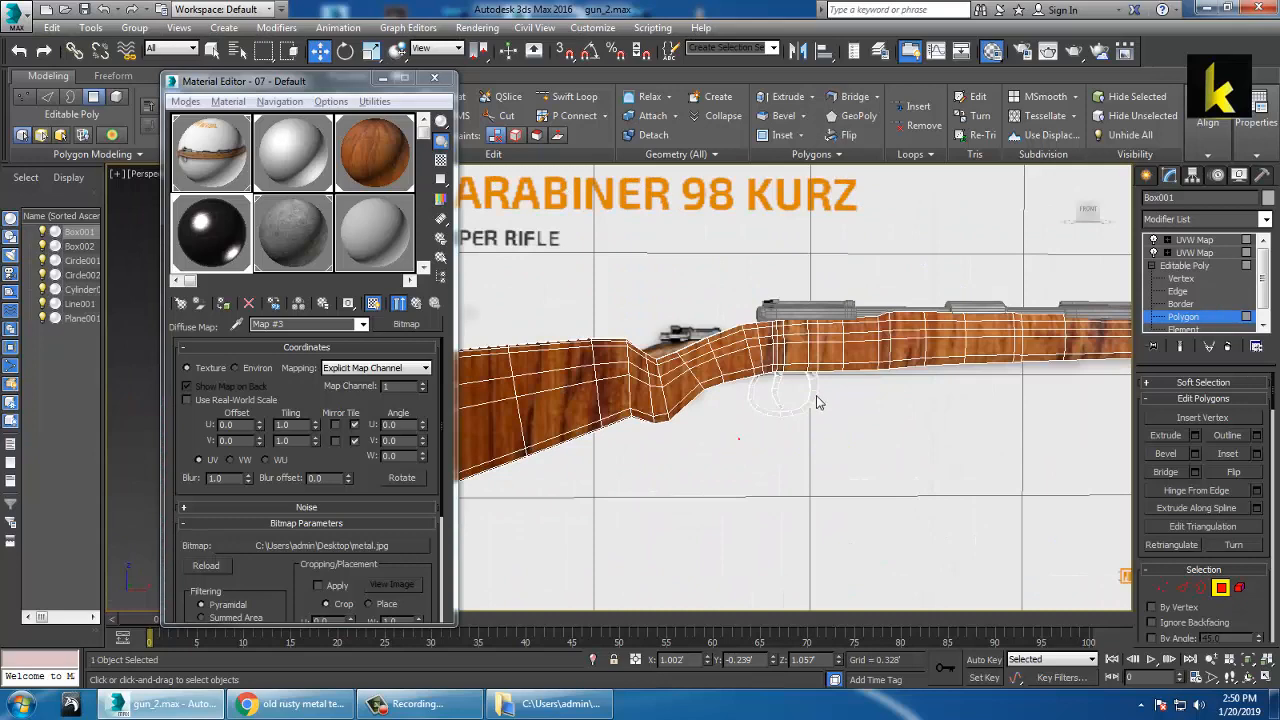
scroll(832, 383, "up", 5)
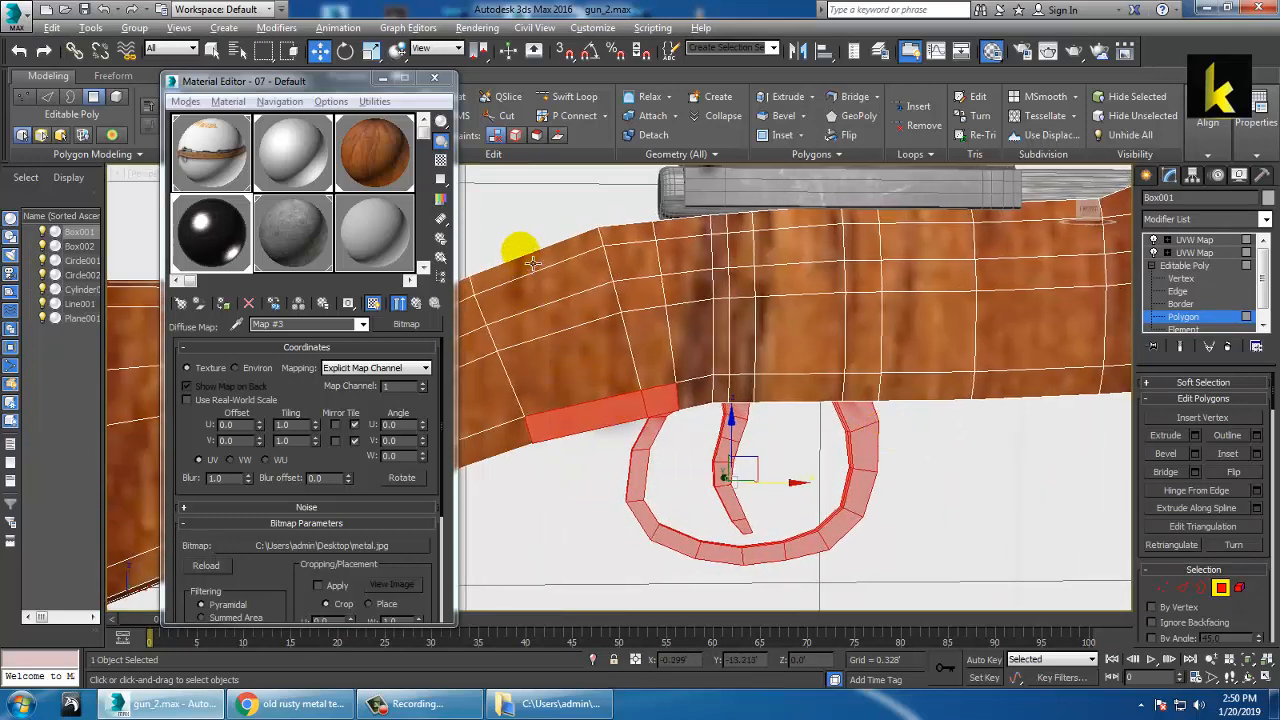
- Remove the stray stock polygons from the selection, keeping only the trigger and trigger guard selected
left_click_drag(576, 455, 580, 457, "alt")
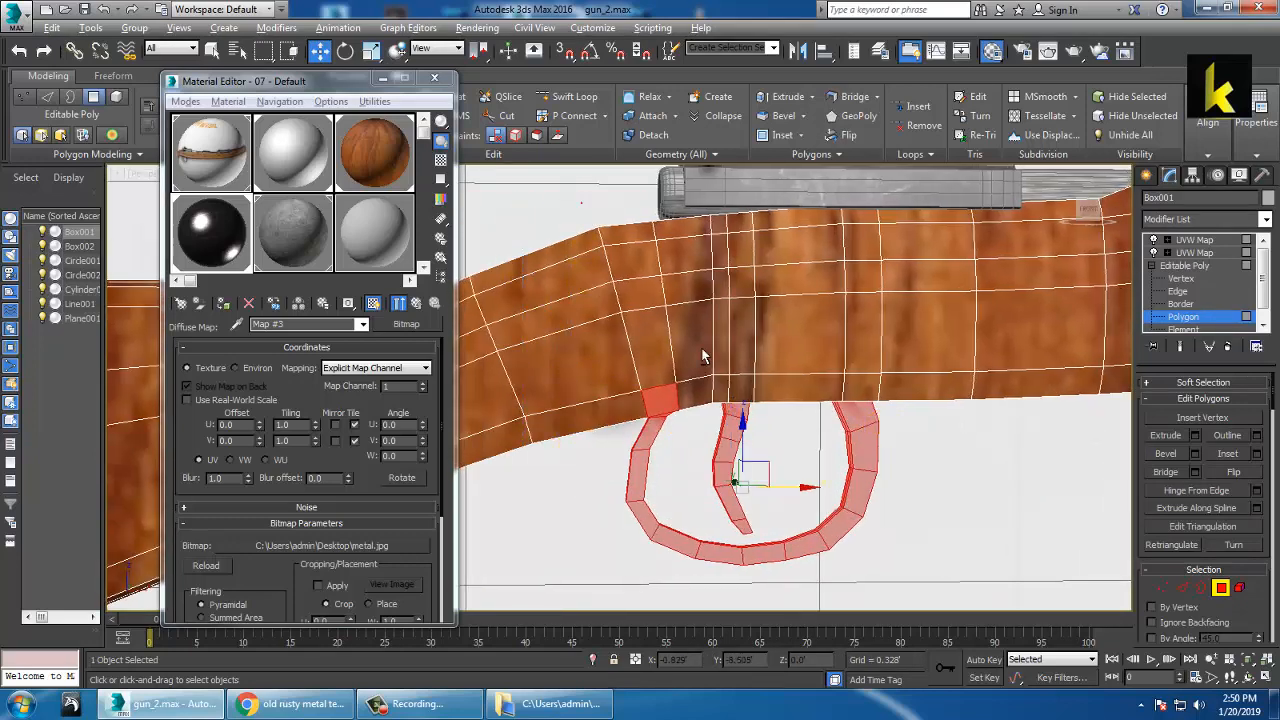
left_click_drag(693, 402, 680, 398, "alt")
key("alt+w")
key("z")
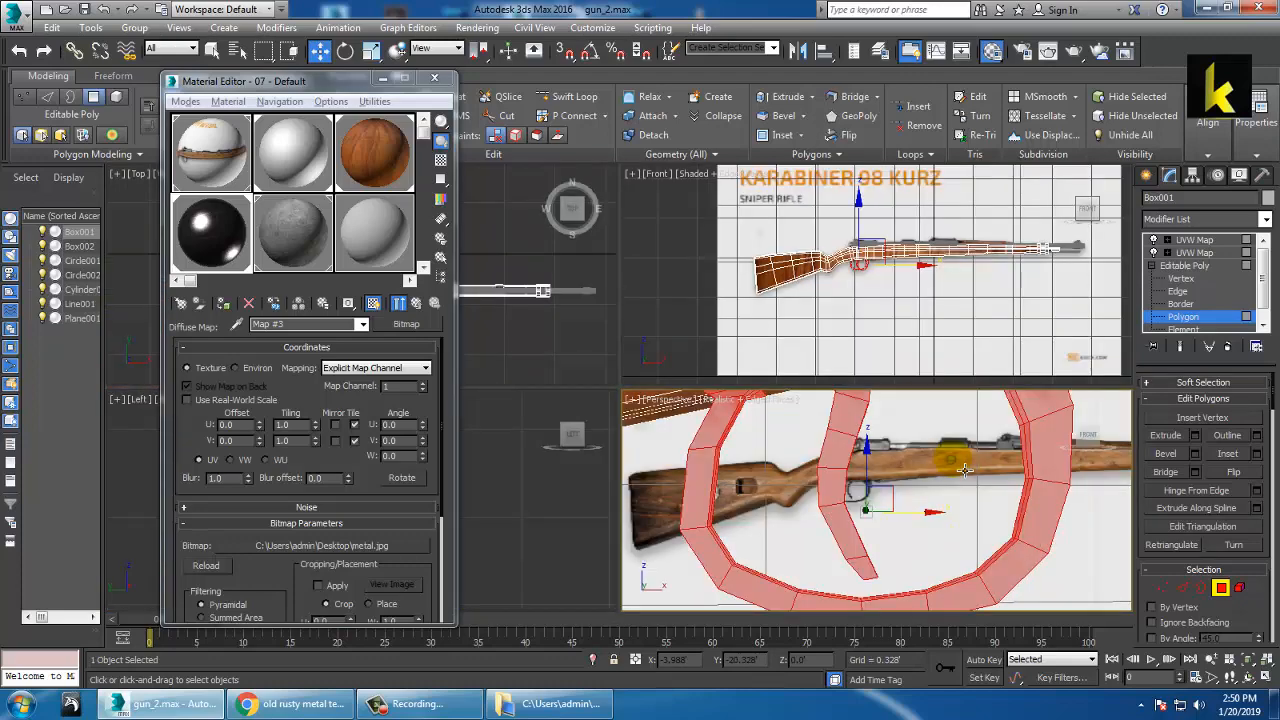
middle_click_drag(961, 463, 831, 376, "alt")
key("alt+w")
scroll(909, 432, "down", 4)
scroll(817, 383, "up", 2)
scroll(831, 376, "up", 2)
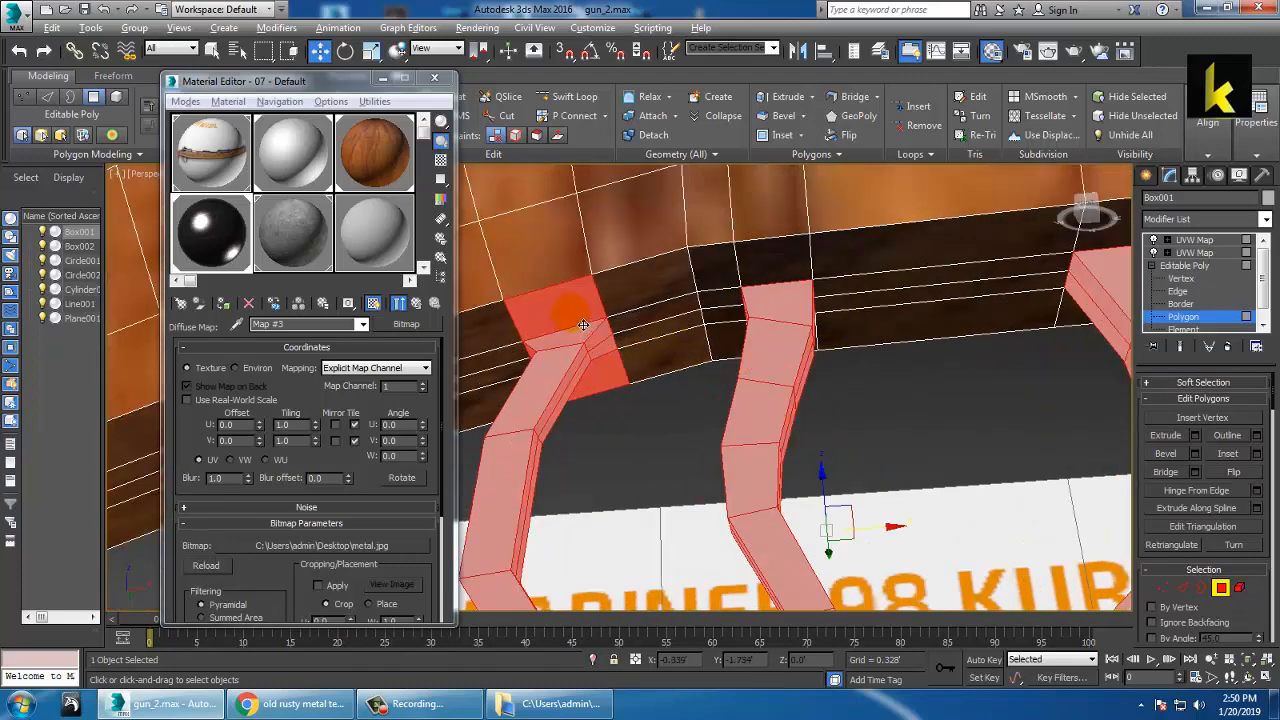
middle_click_drag(620, 373, 716, 428, "alt")
- Change the unused material 09 - Default to an Architectural material with the Metal - Flat template
left_click(374, 232)
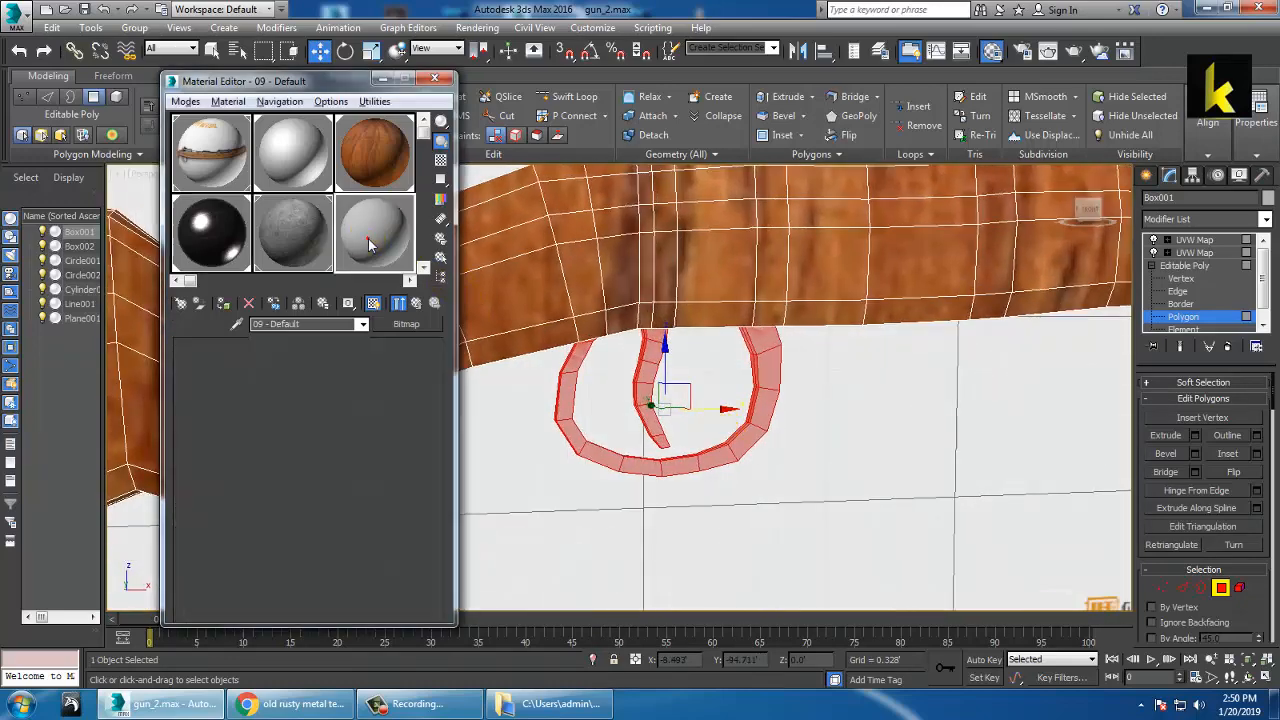
left_click(423, 328)
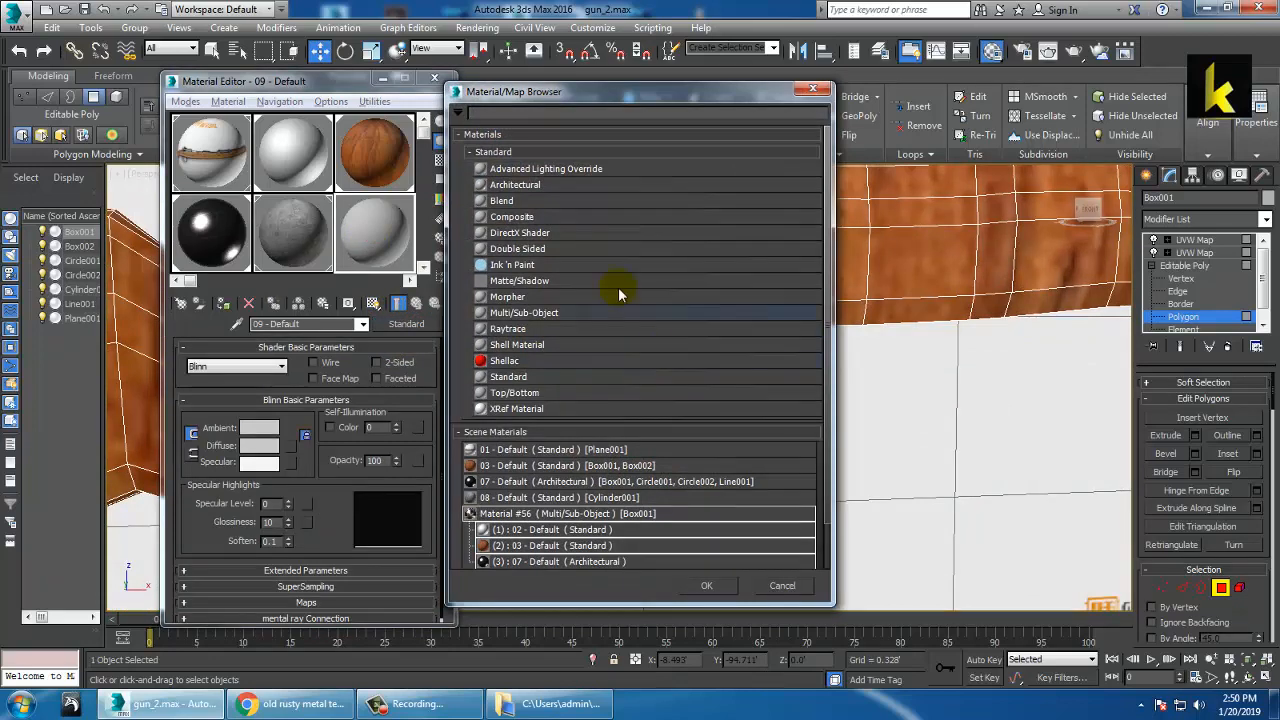
double_click(514, 185)
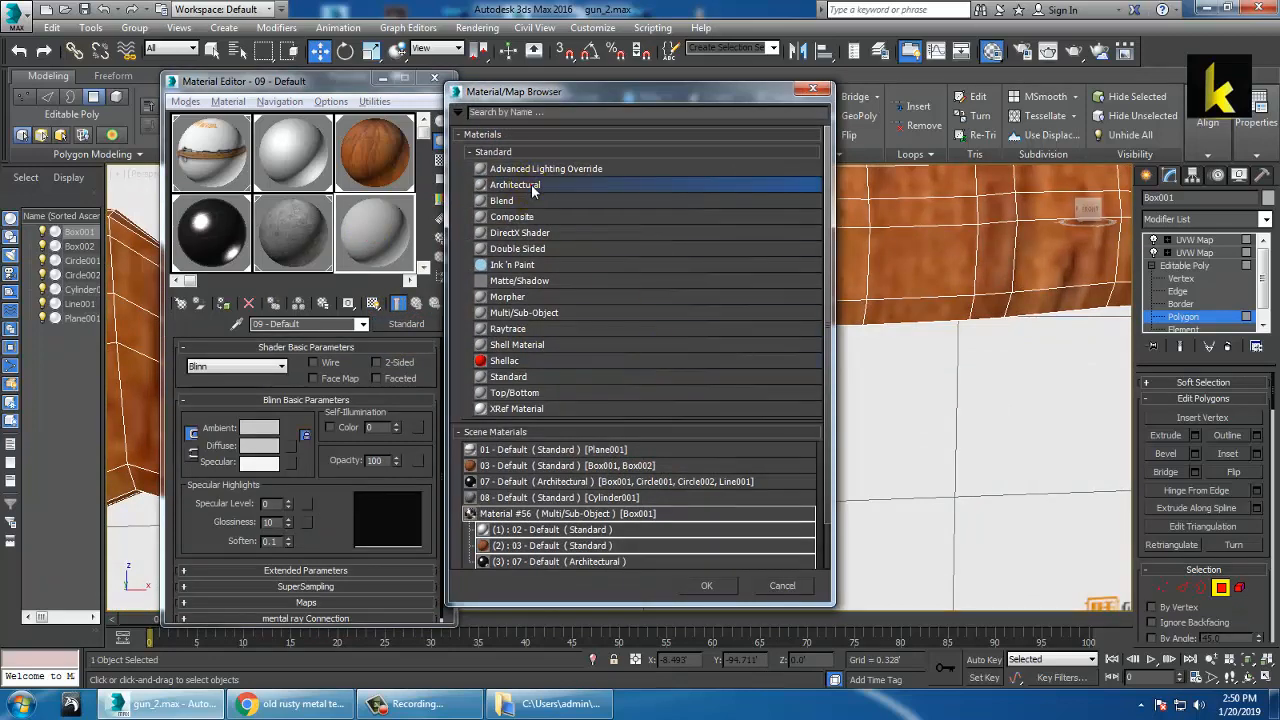
left_click(424, 367)
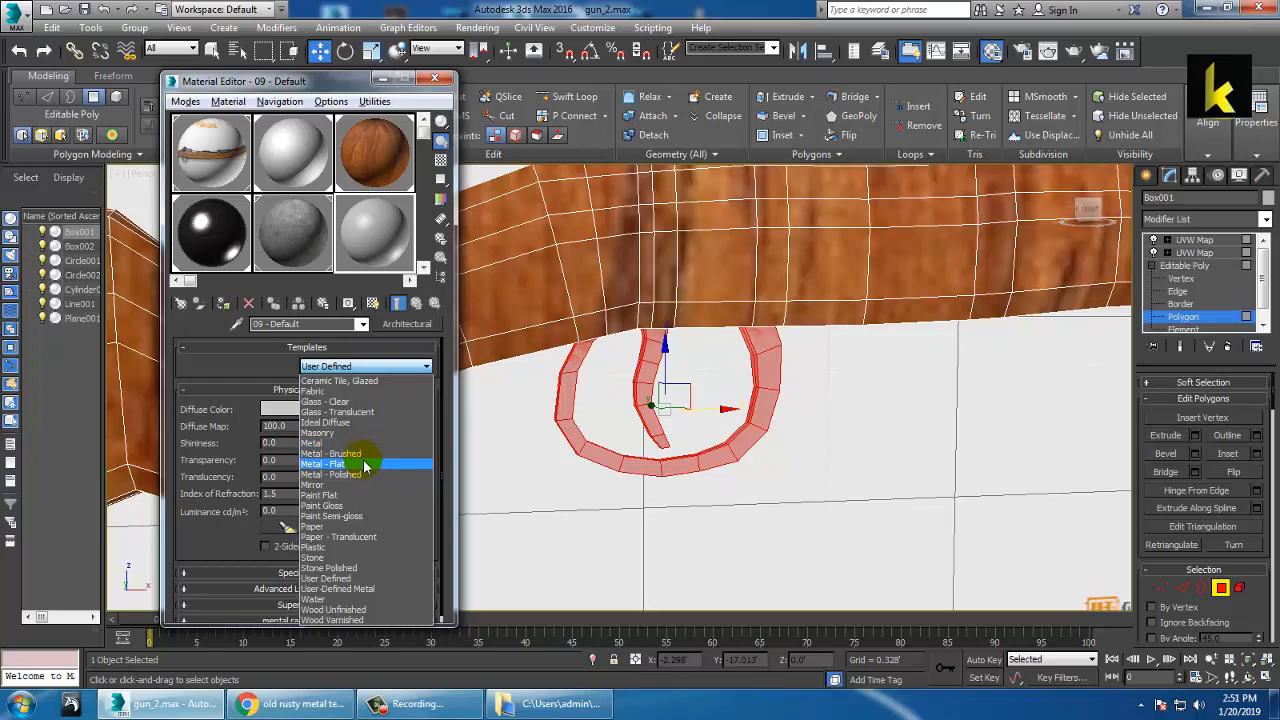
left_click(364, 464)
- Load the desktop image metal.jpg as a bitmap in the diffuse map of material 09 - Default
left_click(386, 427)
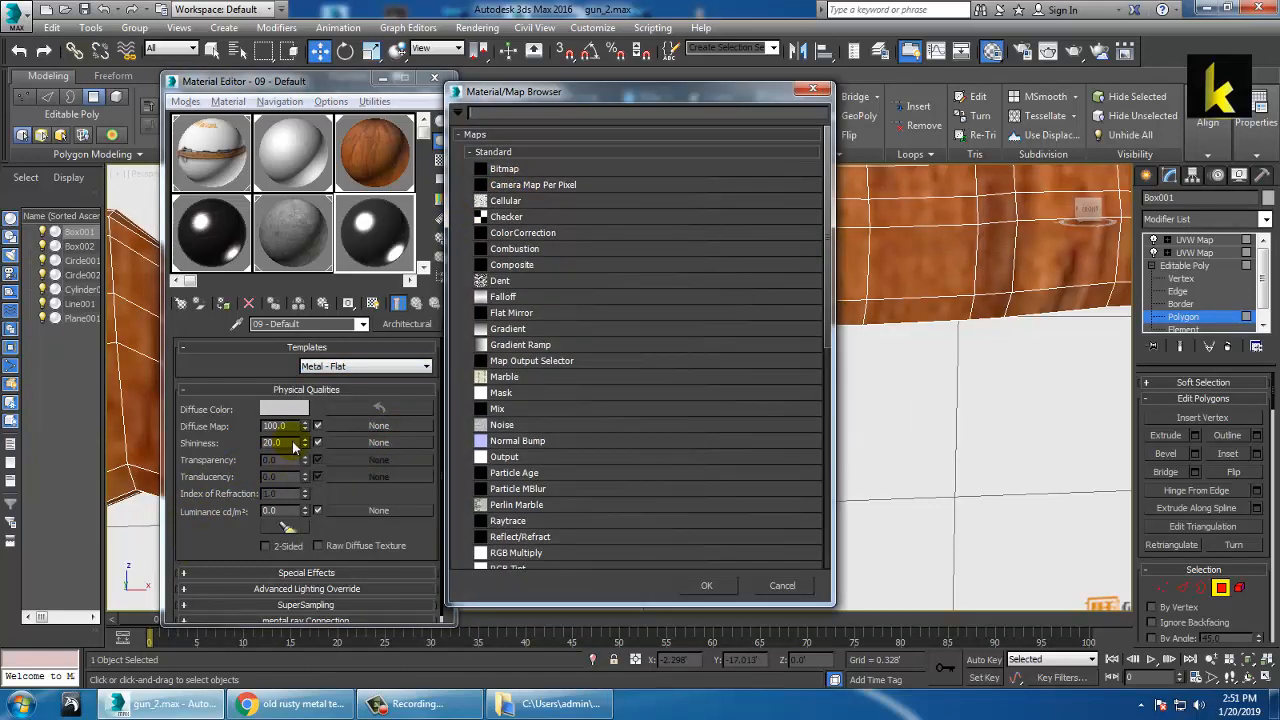
double_click(518, 172)
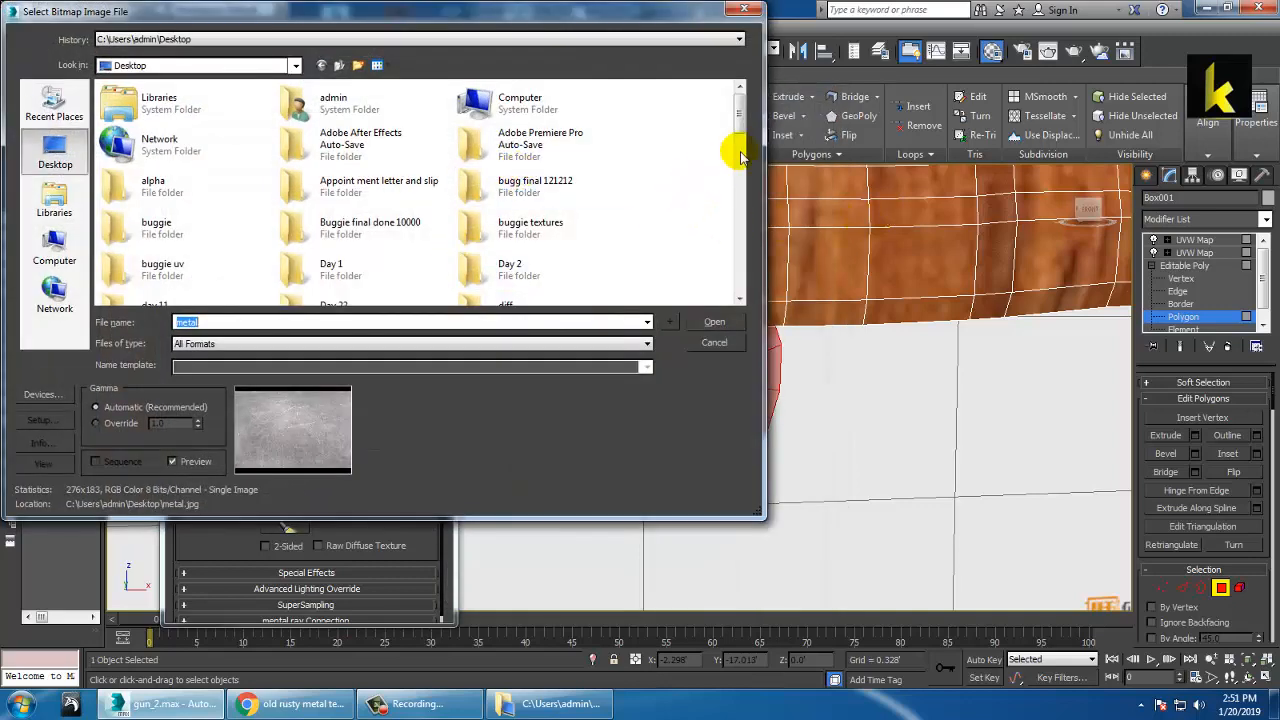
left_click_drag(738, 180, 736, 252)
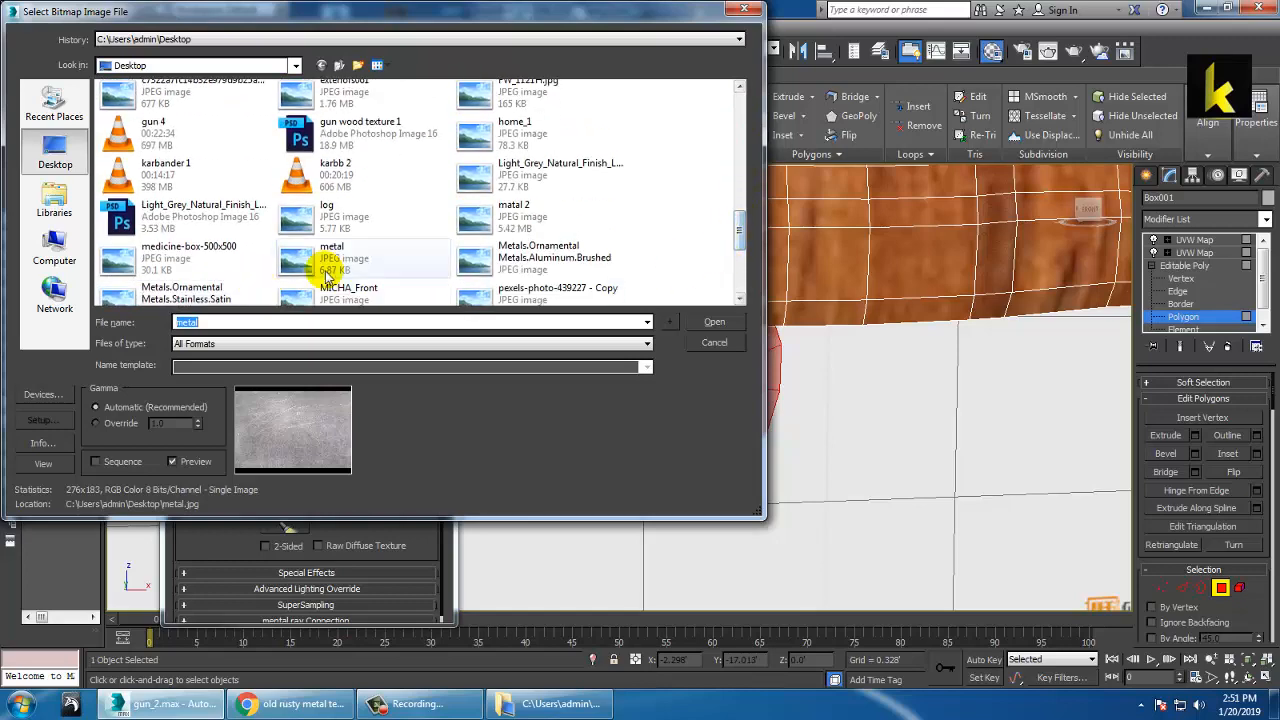
left_click(320, 260)
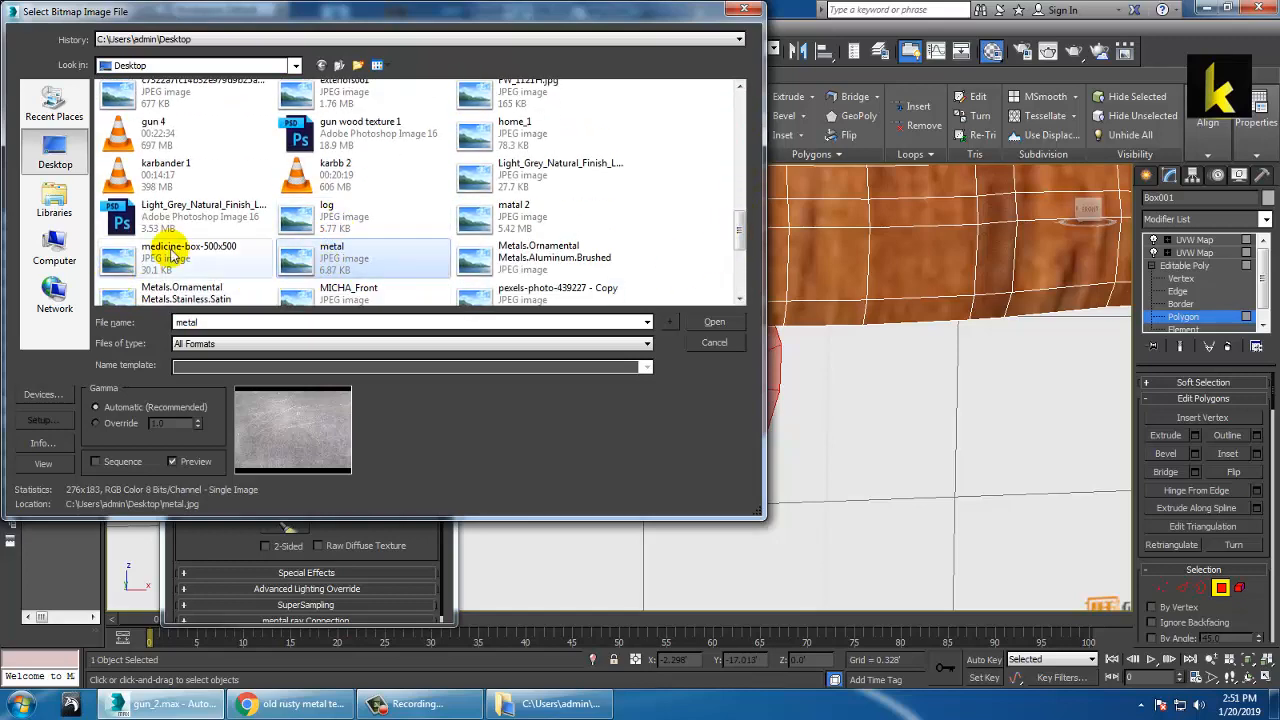
left_click(203, 252)
left_click(375, 250)
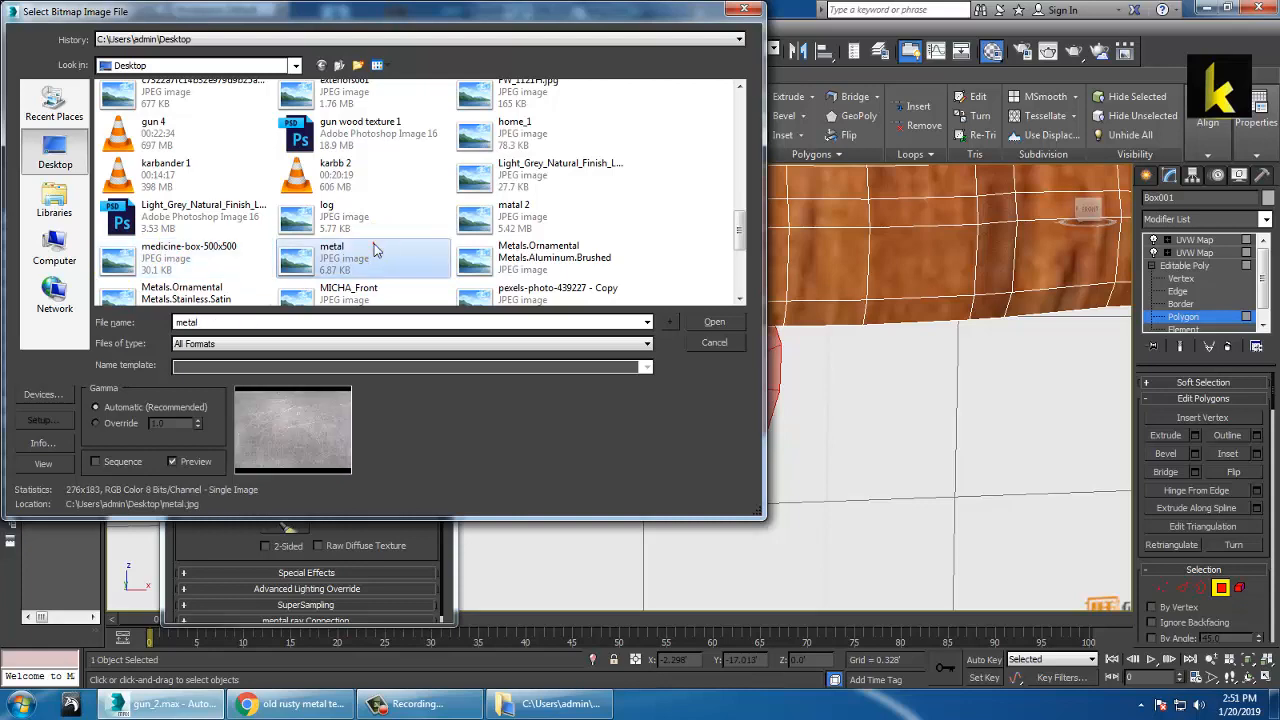
double_click(375, 250)
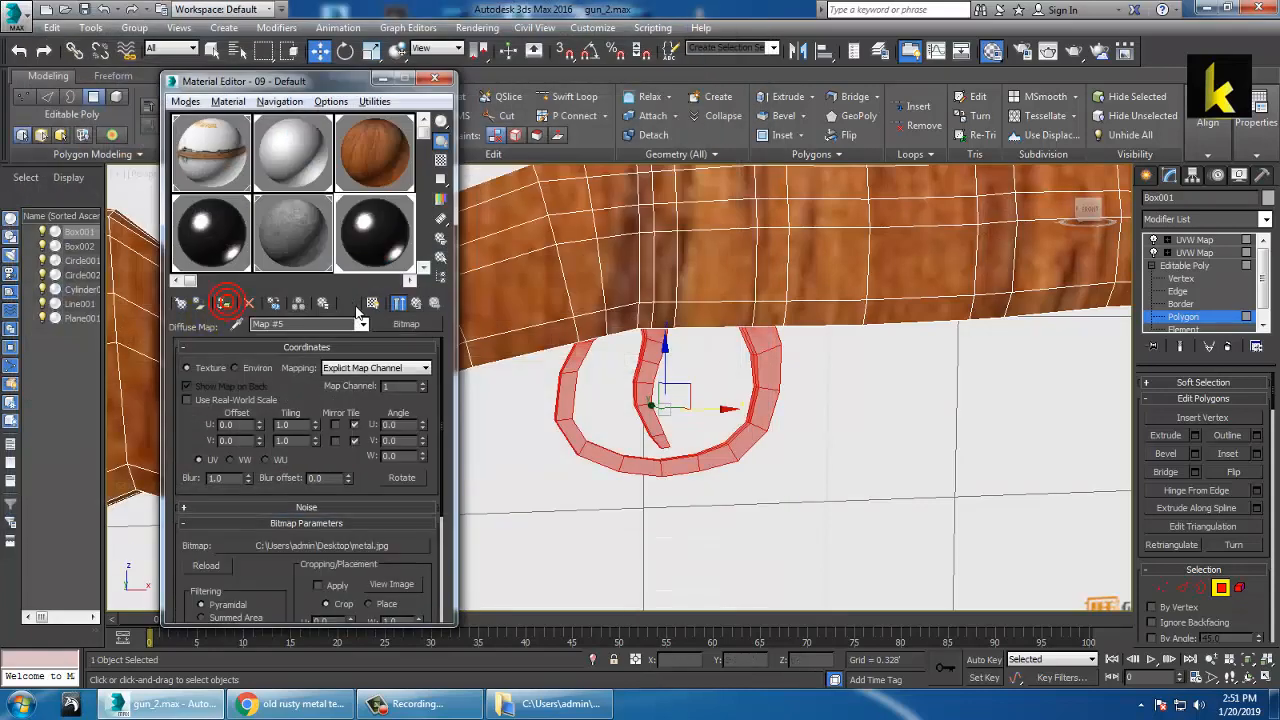
- Show the metal map of material 09 - Default in the viewport and add a UVW Map modifier to the trigger and guard
left_click(373, 304)
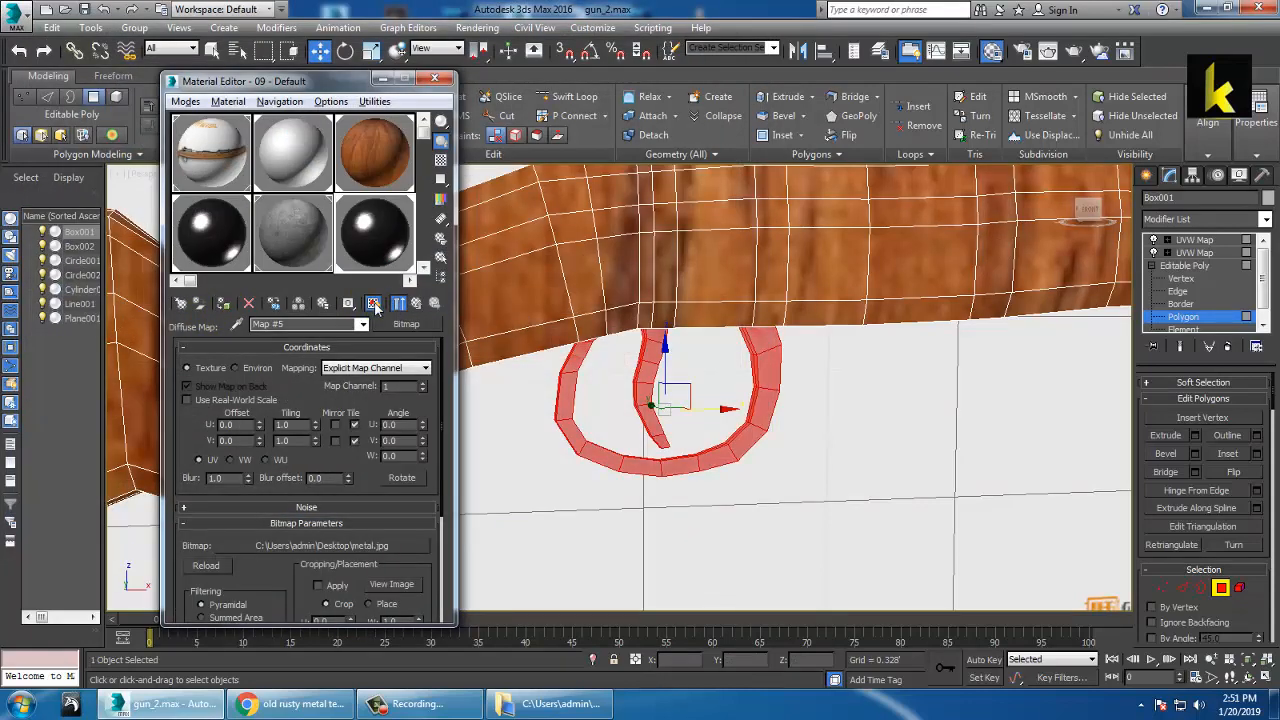
left_click(1265, 219)
scroll(1218, 338, "down", 10)
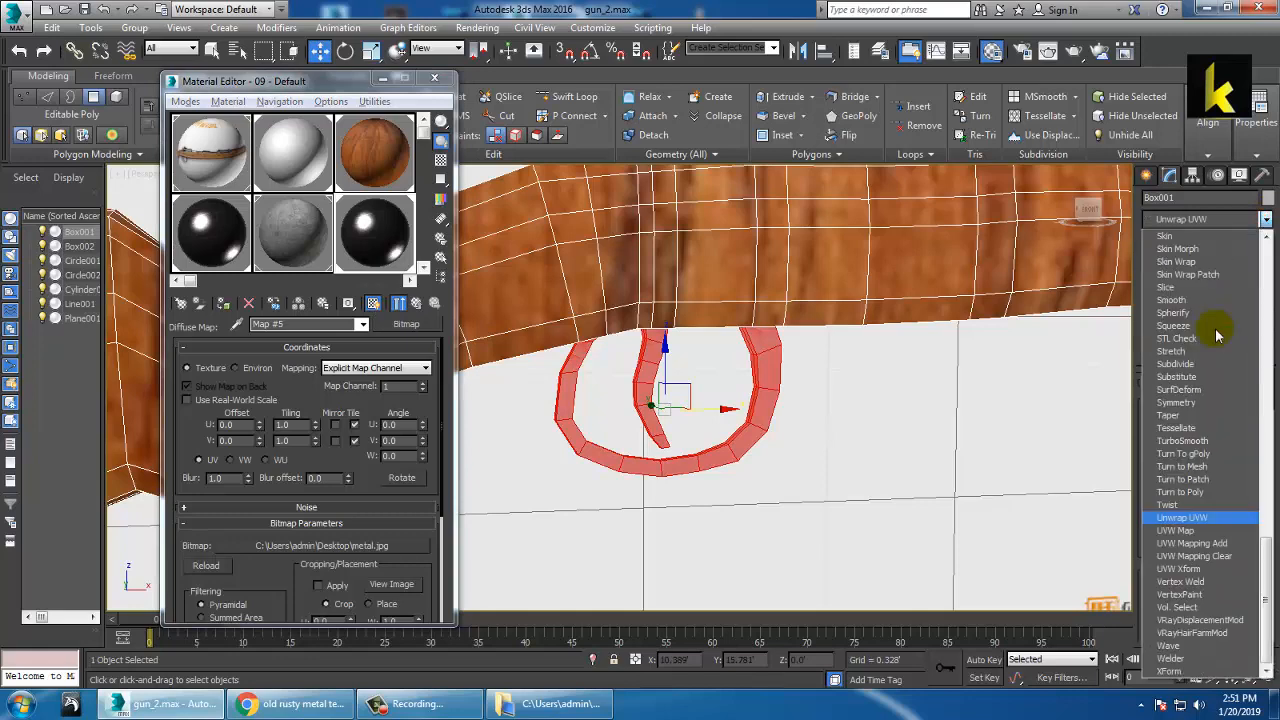
left_click(1192, 535)
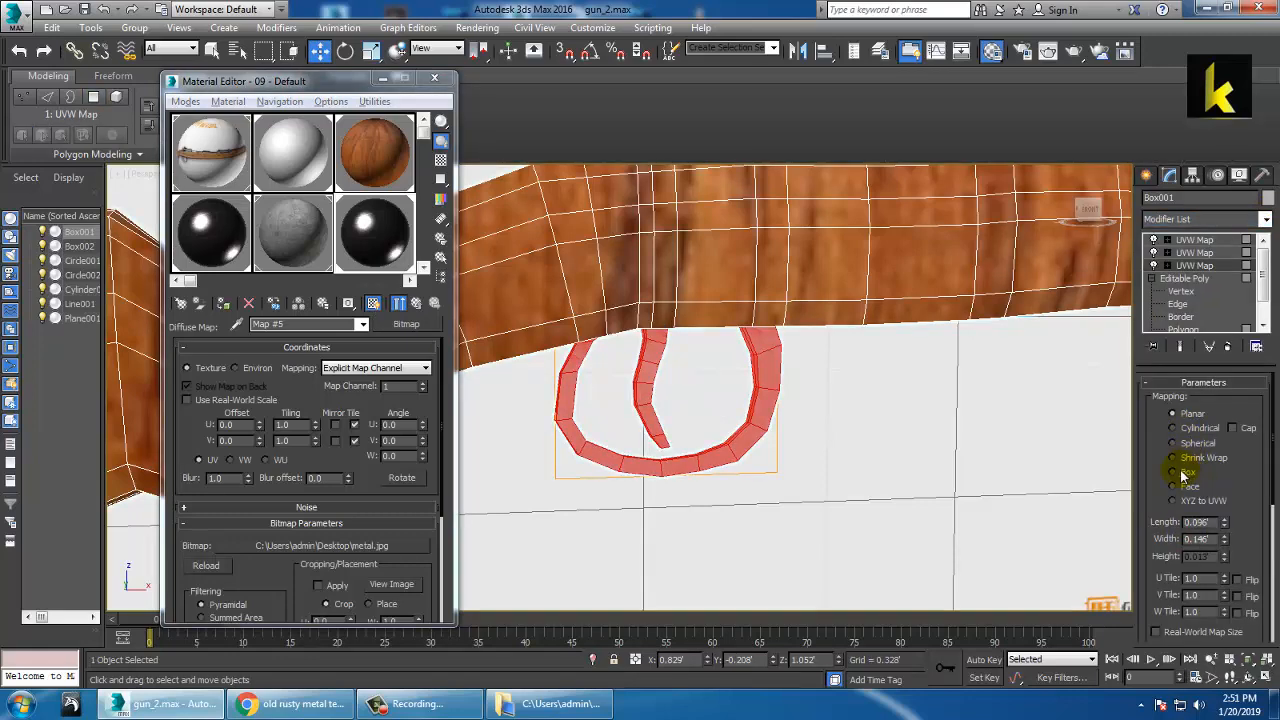
- Render the perspective view of the whole rifle to check its textures, and close the render
left_click(963, 492)
scroll(960, 482, "down", 6)
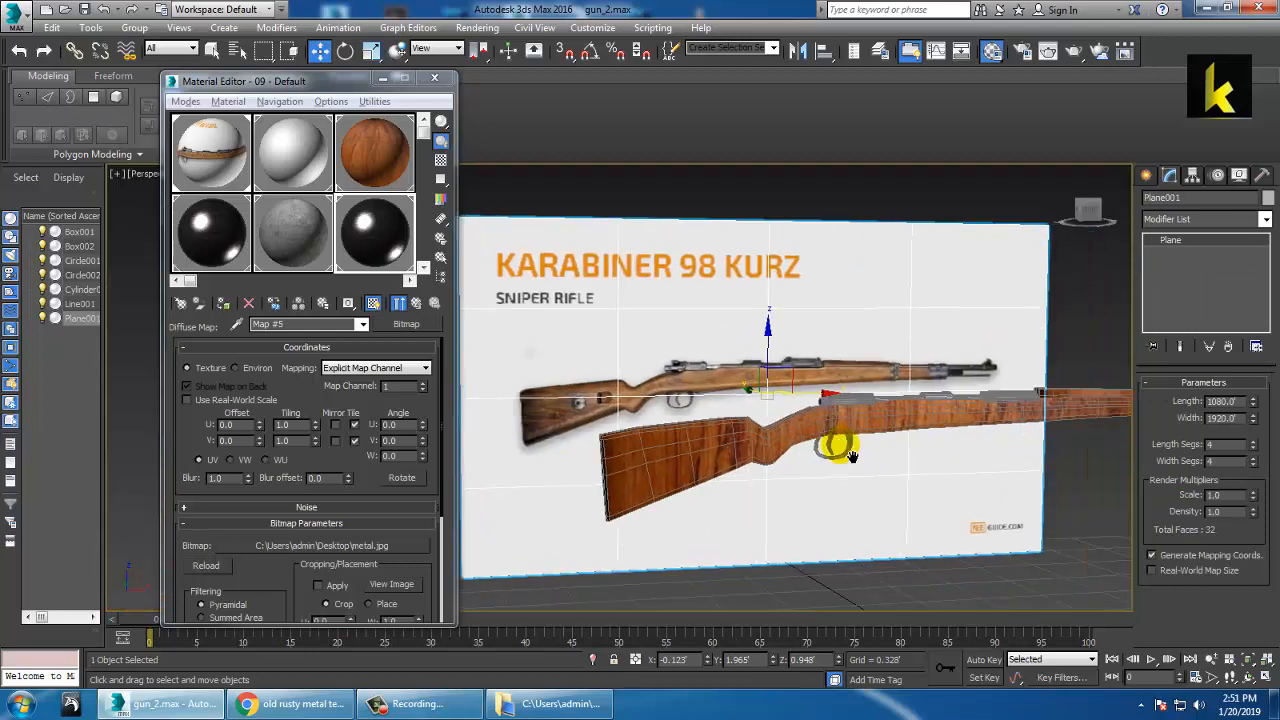
mouse_move(849, 456)
middle_mouse_down("alt")
mouse_move(841, 464)
mouse_move(820, 445)
mouse_move(840, 467)
middle_mouse_up("alt")
key("shift+q")
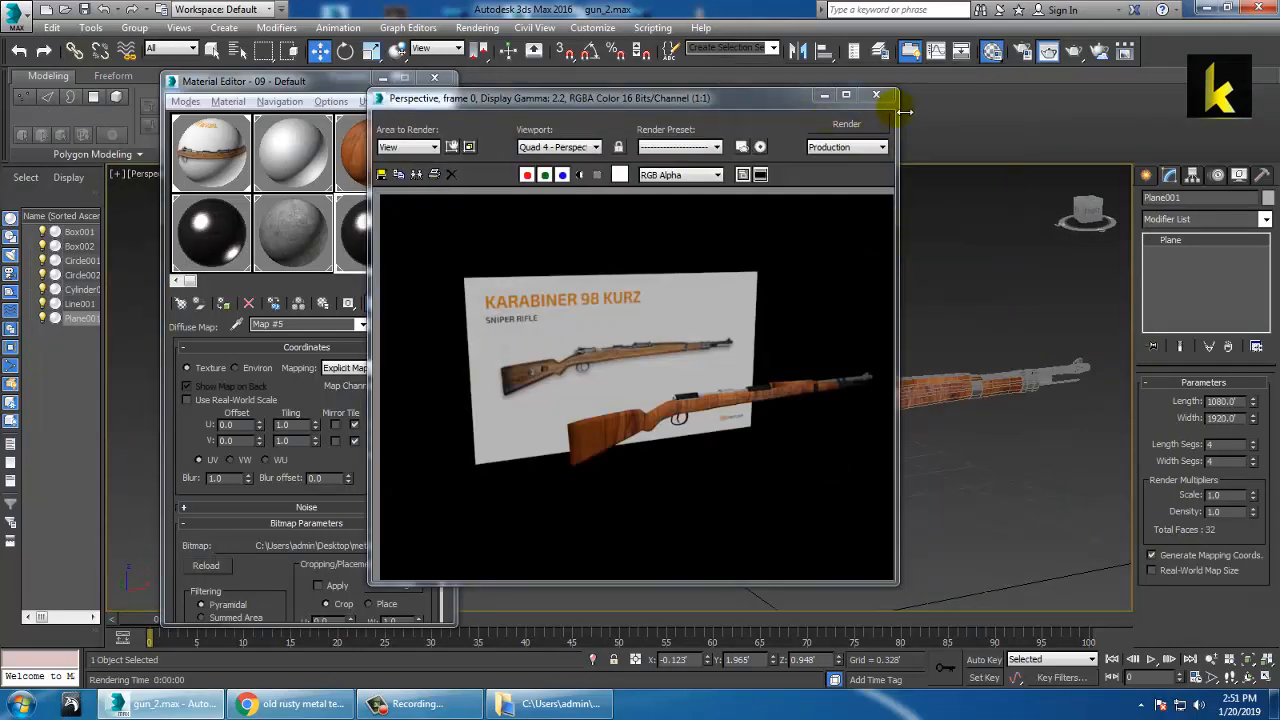
left_click(879, 96)
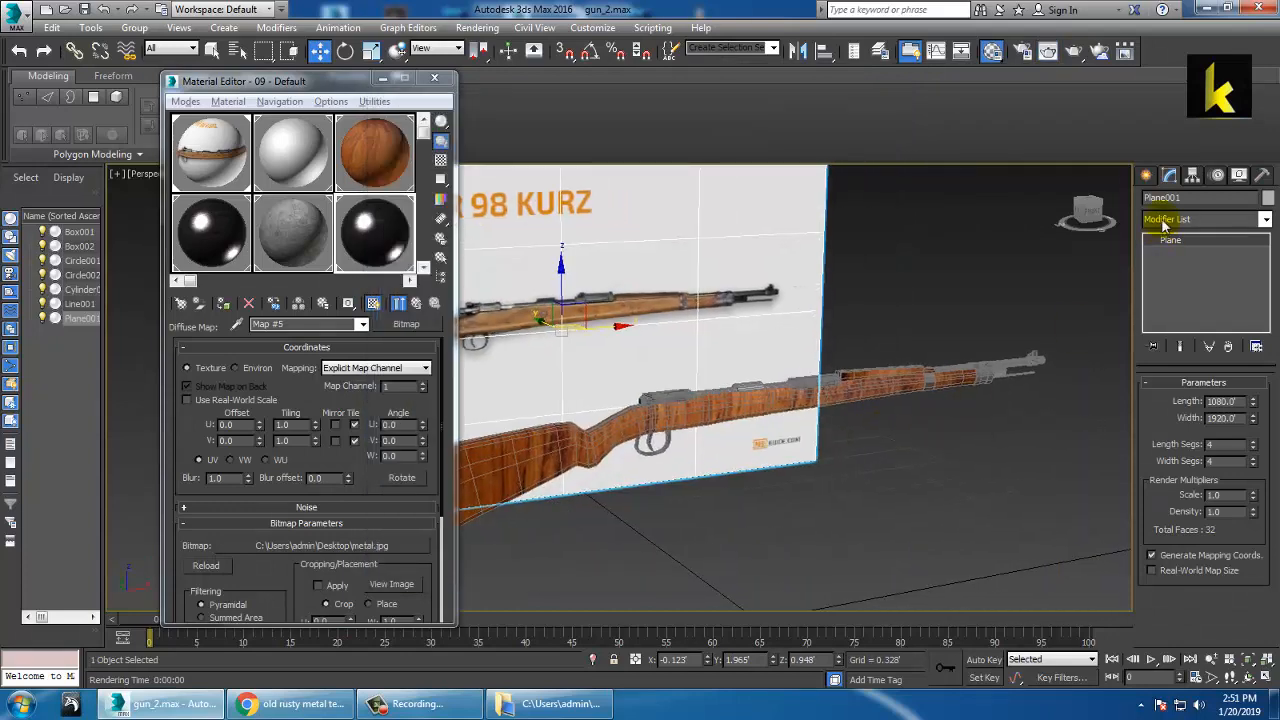
- Create a ground plane about 6.74' by 9' beneath the rifle and the reference image
left_click(1147, 175)
left_click(1245, 350)
scroll(1055, 463, "down", 5)
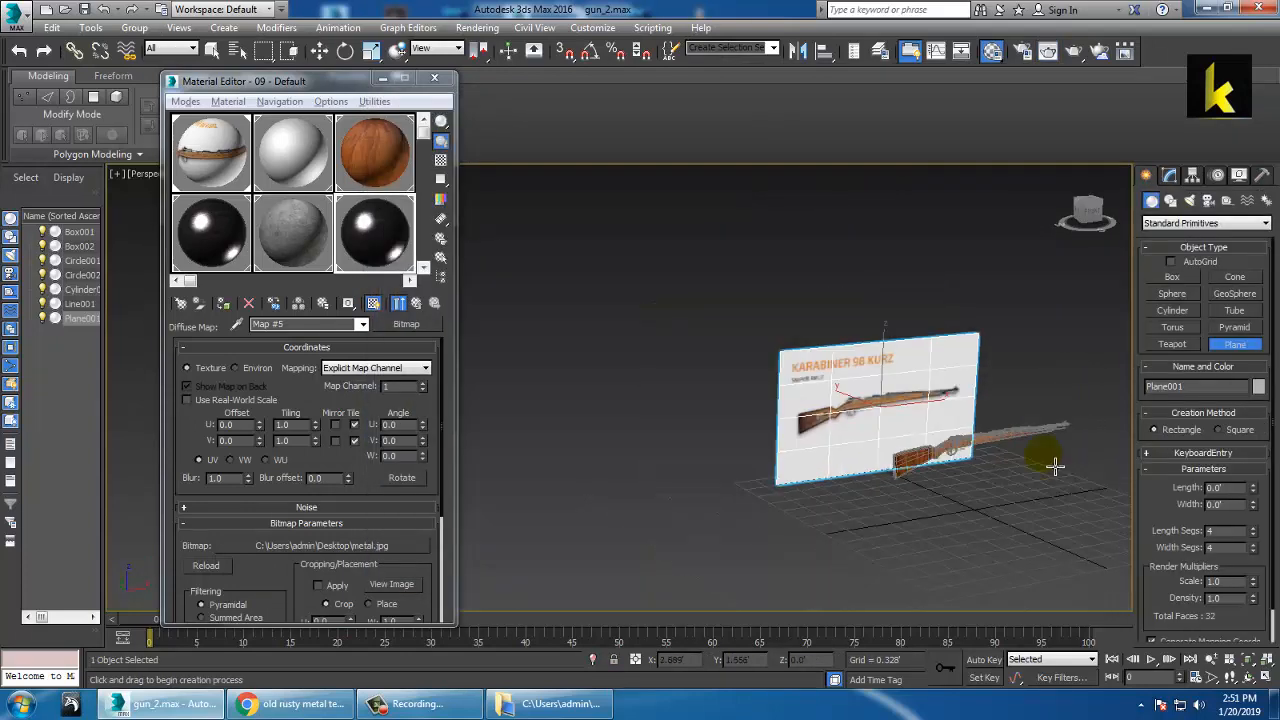
middle_click_drag(1055, 463, 768, 436)
left_click_drag(866, 375, 343, 708)
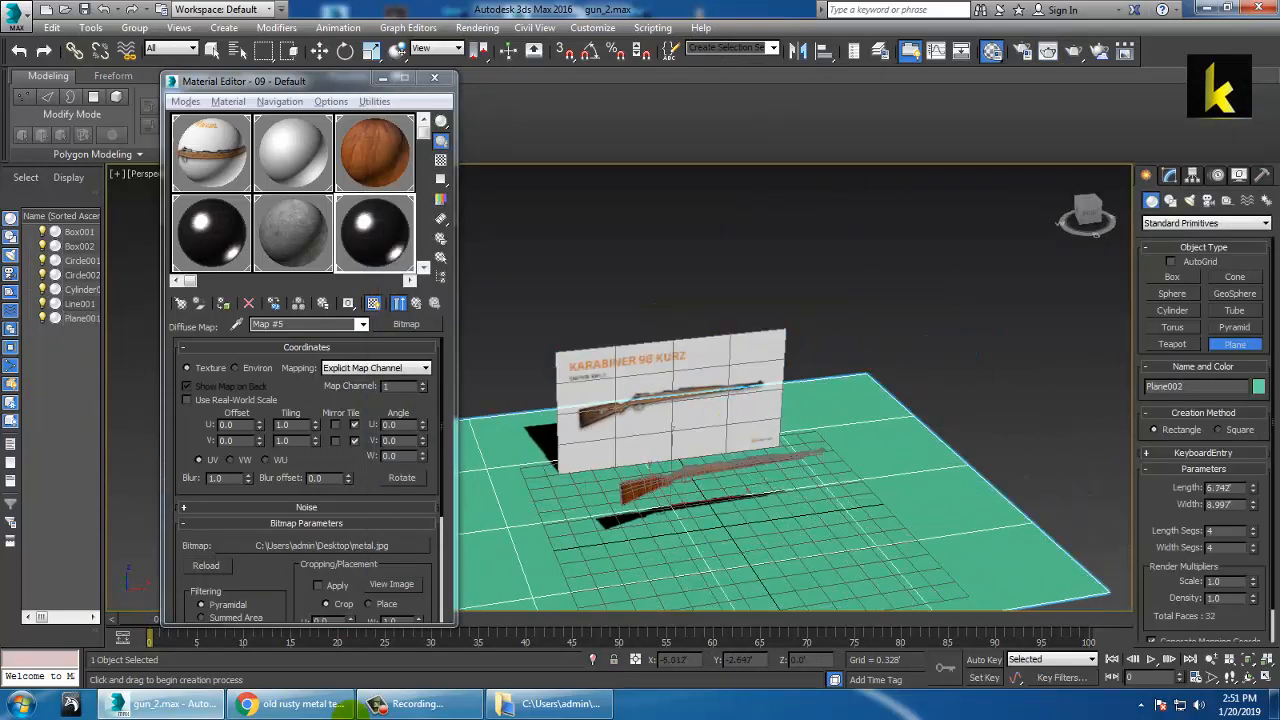
right_click(563, 349)
- Render a closer perspective view of the rifle over the ground plane, and close the render
scroll(563, 349, "up", 2)
middle_click_drag(563, 349, 749, 386, "alt")
scroll(810, 495, "up", 4)
middle_click_drag(985, 494, 957, 486, "alt")
scroll(911, 462, "up", 2)
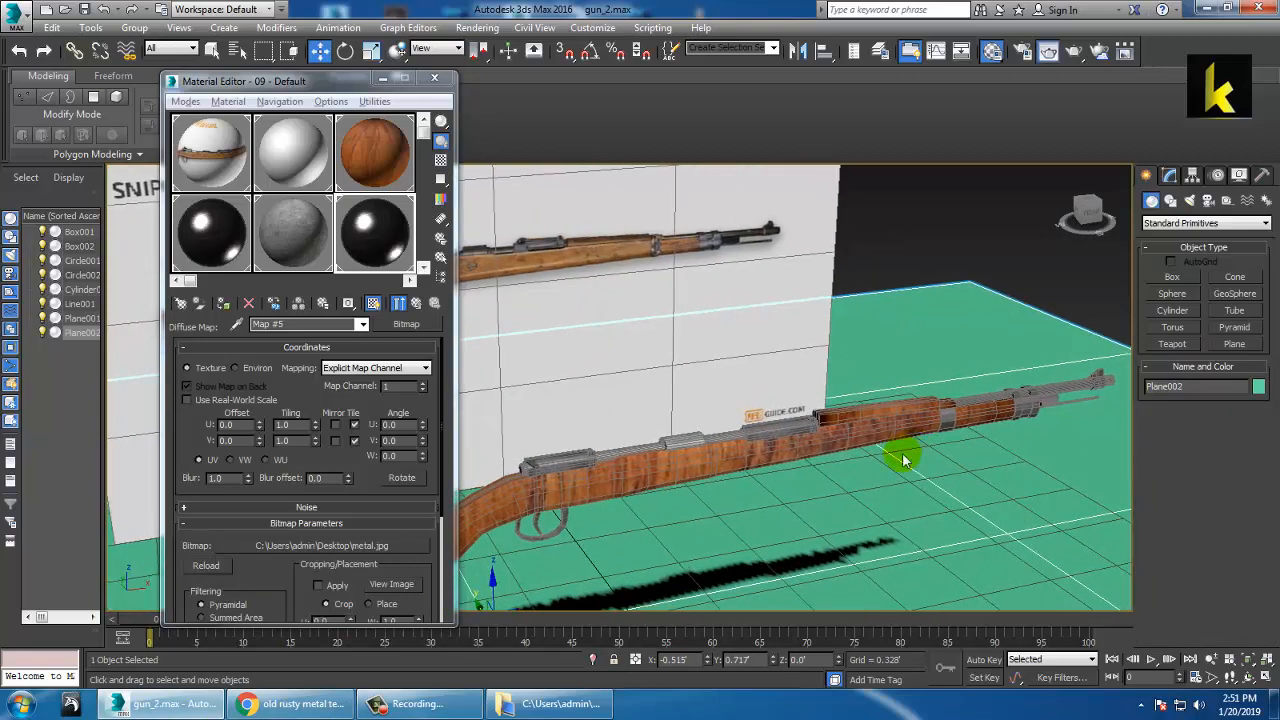
key("shift+q")
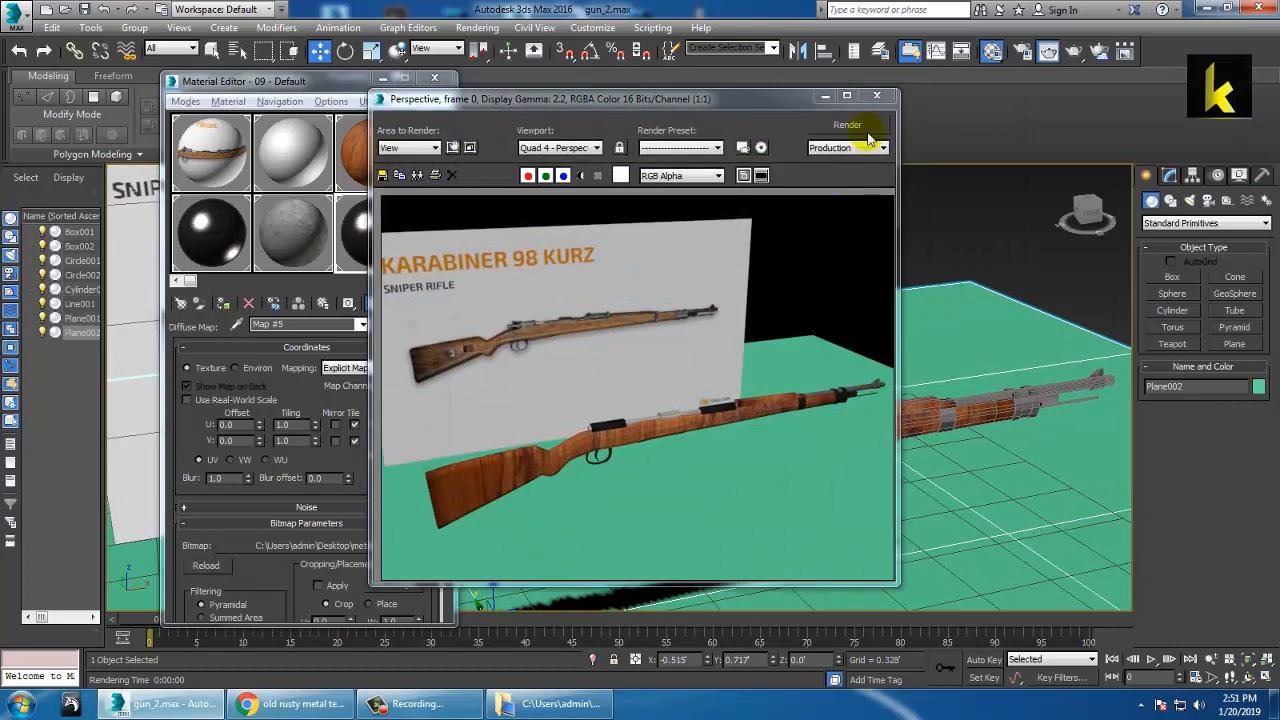
left_click(875, 95)
- Raise the shininess of the metal material 07 - Default
scroll(929, 491, "up", 5)
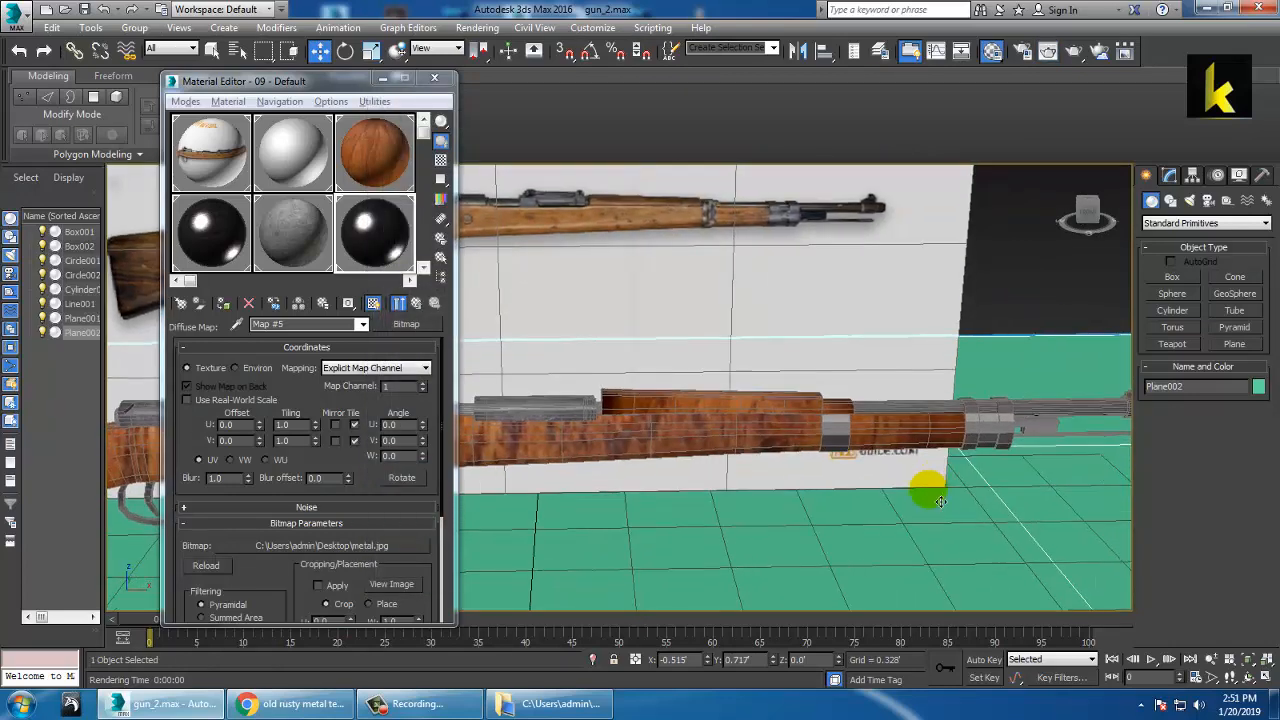
left_click(232, 253)
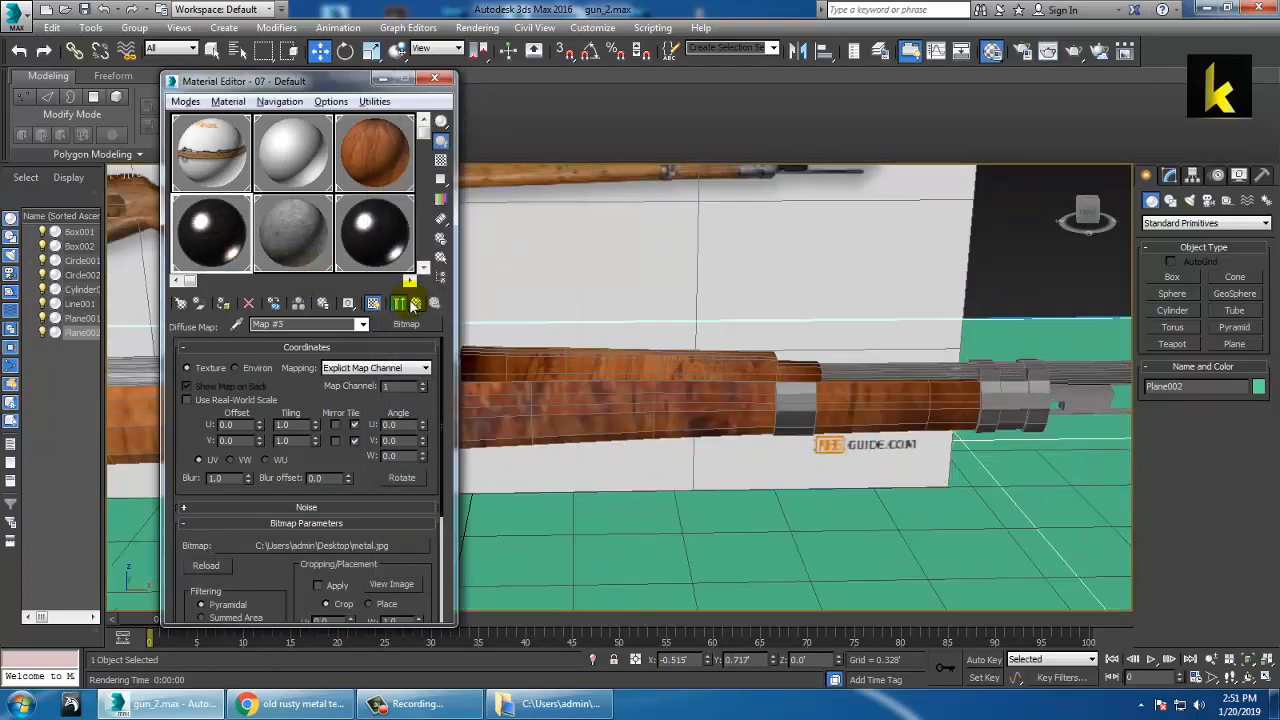
left_click(405, 304)
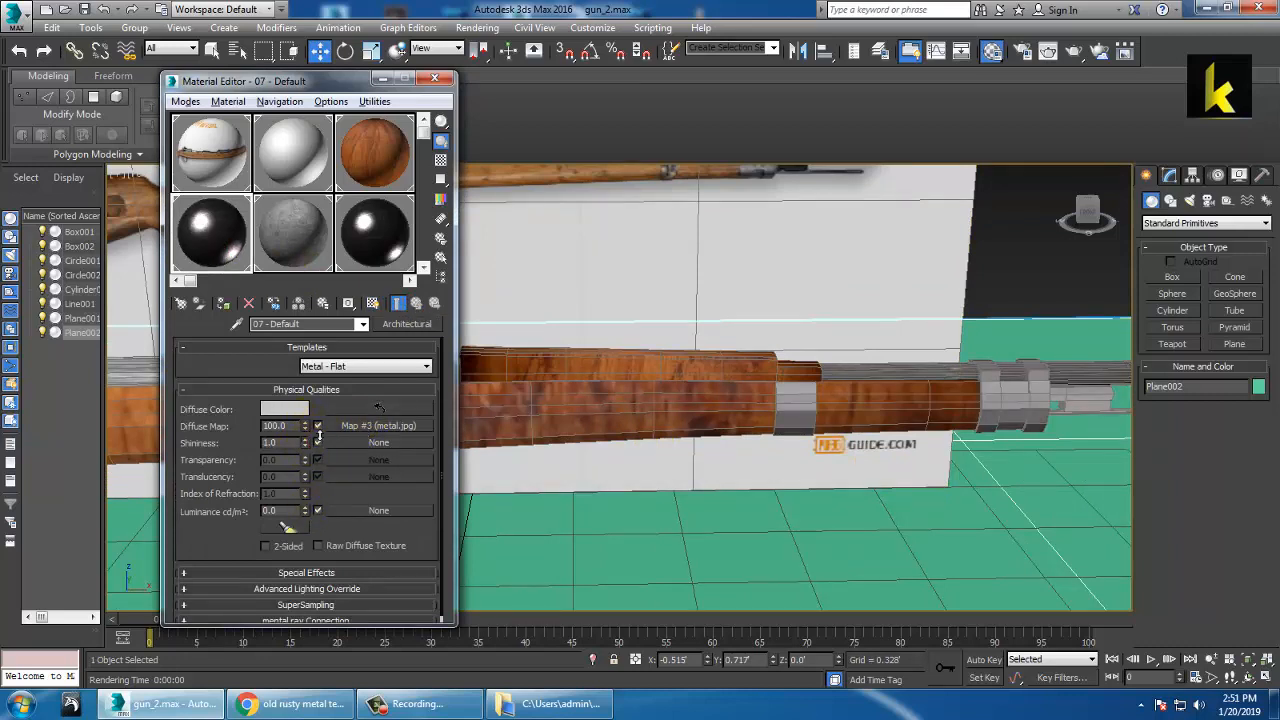
left_click_drag(305, 442, 321, 329)
left_click_drag(321, 409, 332, 349)
- Set the shininess of material 09 - Default to 100 and check the metal parts in a test render
left_click(370, 255)
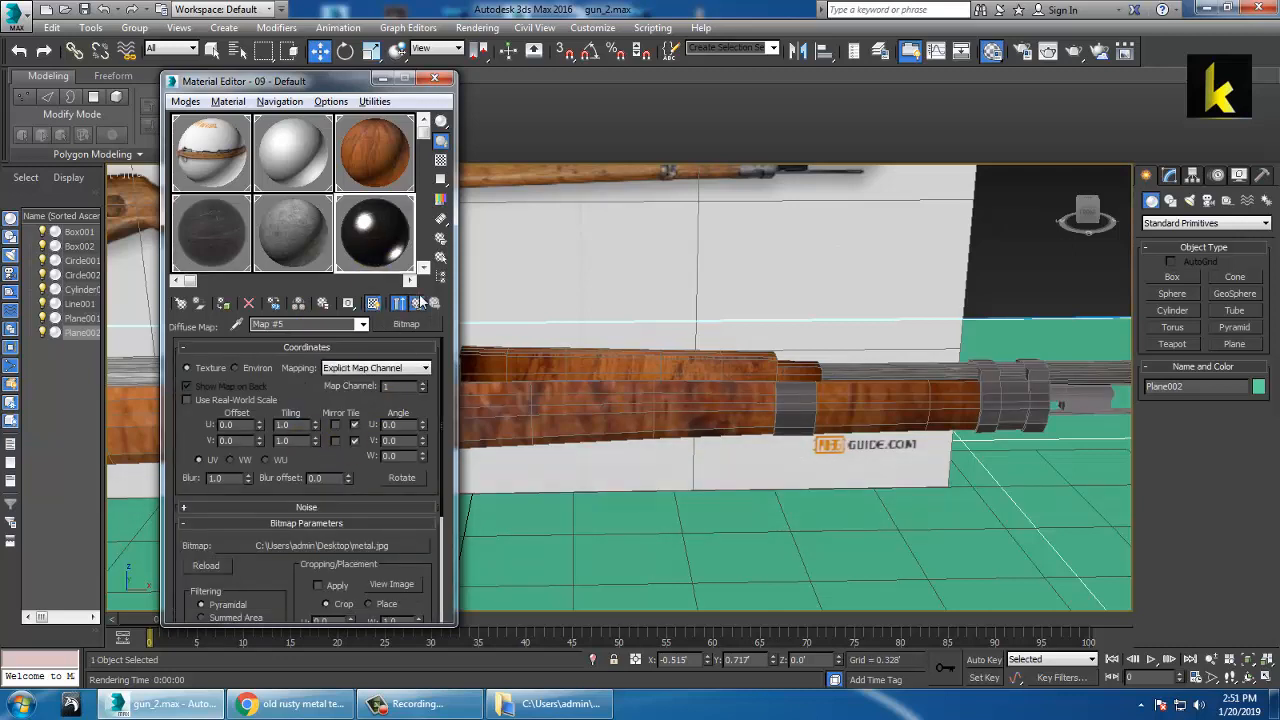
left_click(418, 302)
left_click_drag(308, 450, 397, 33)
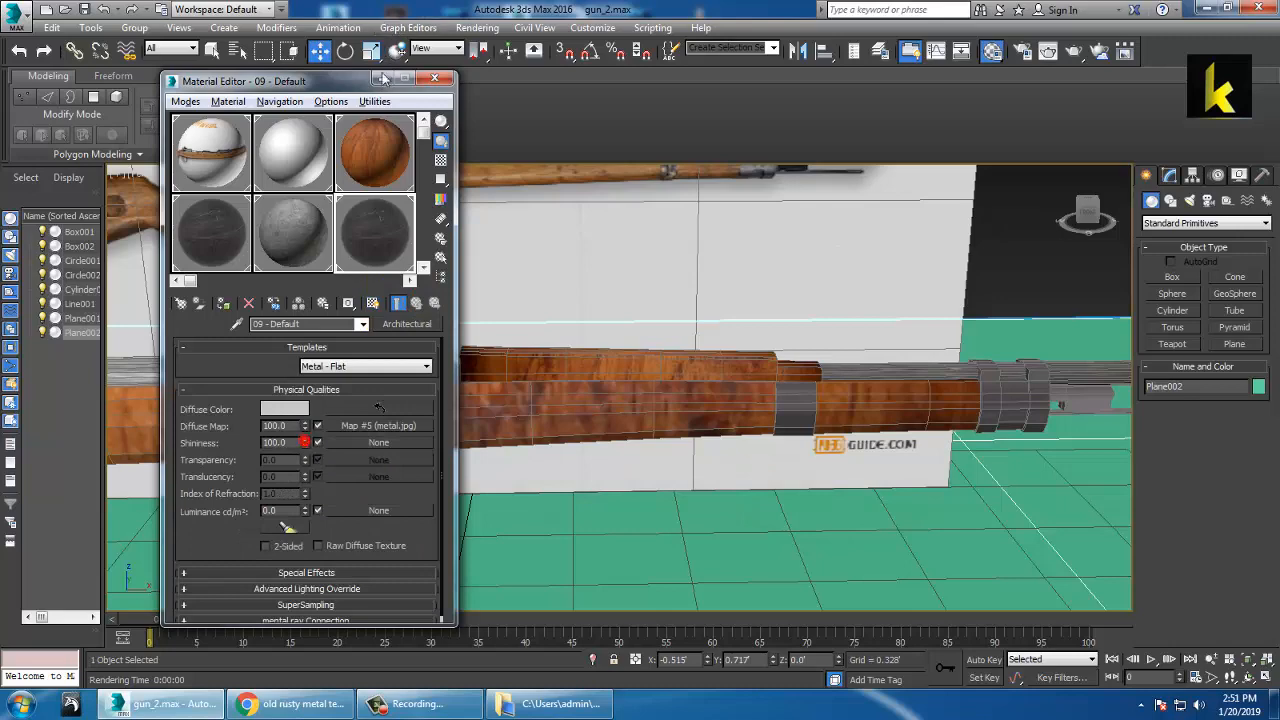
key("shift+q")
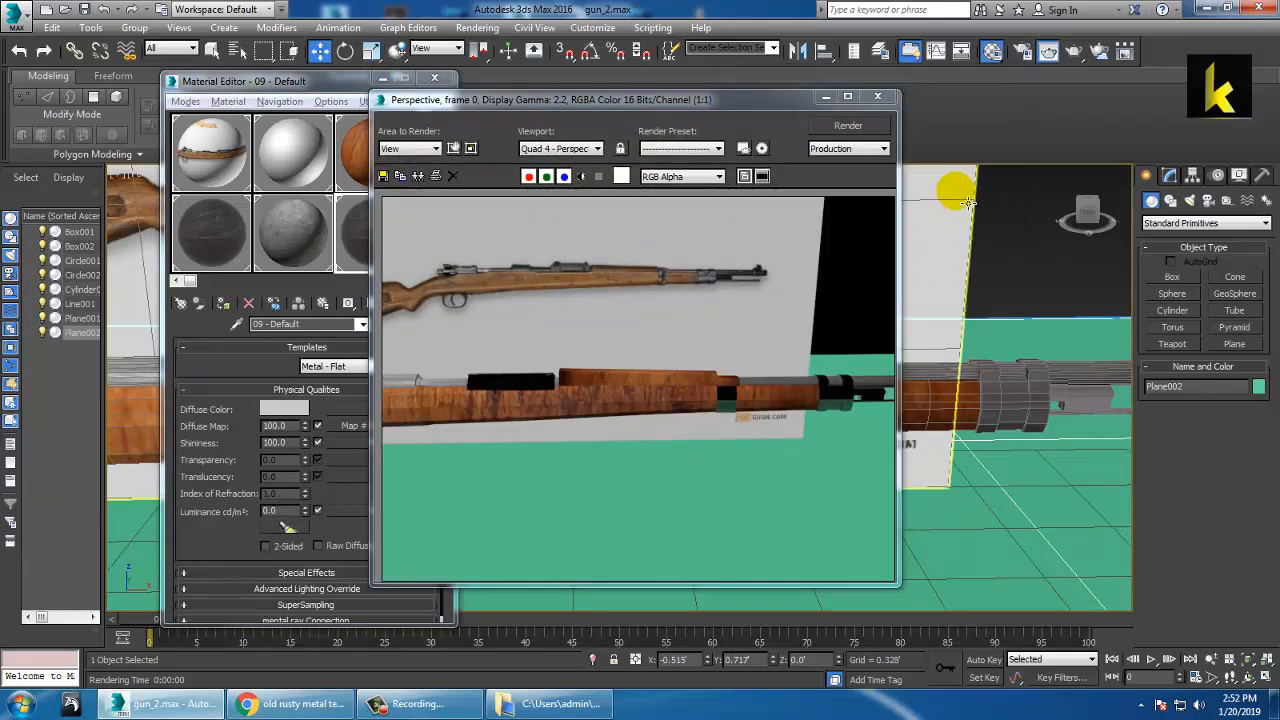
left_click(879, 100)
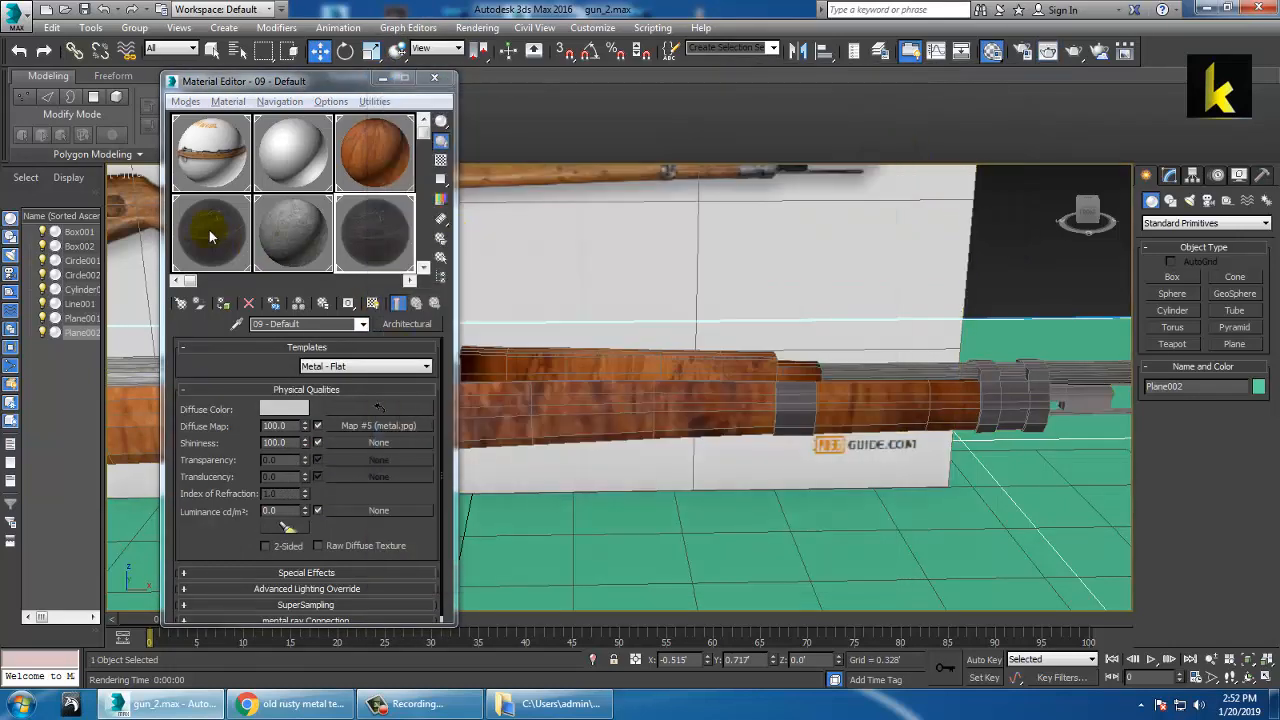
- Set the shininess of both metal materials, 07 - Default and 09 - Default, to 50
left_click(210, 236)
left_click_drag(318, 486, 318, 496)
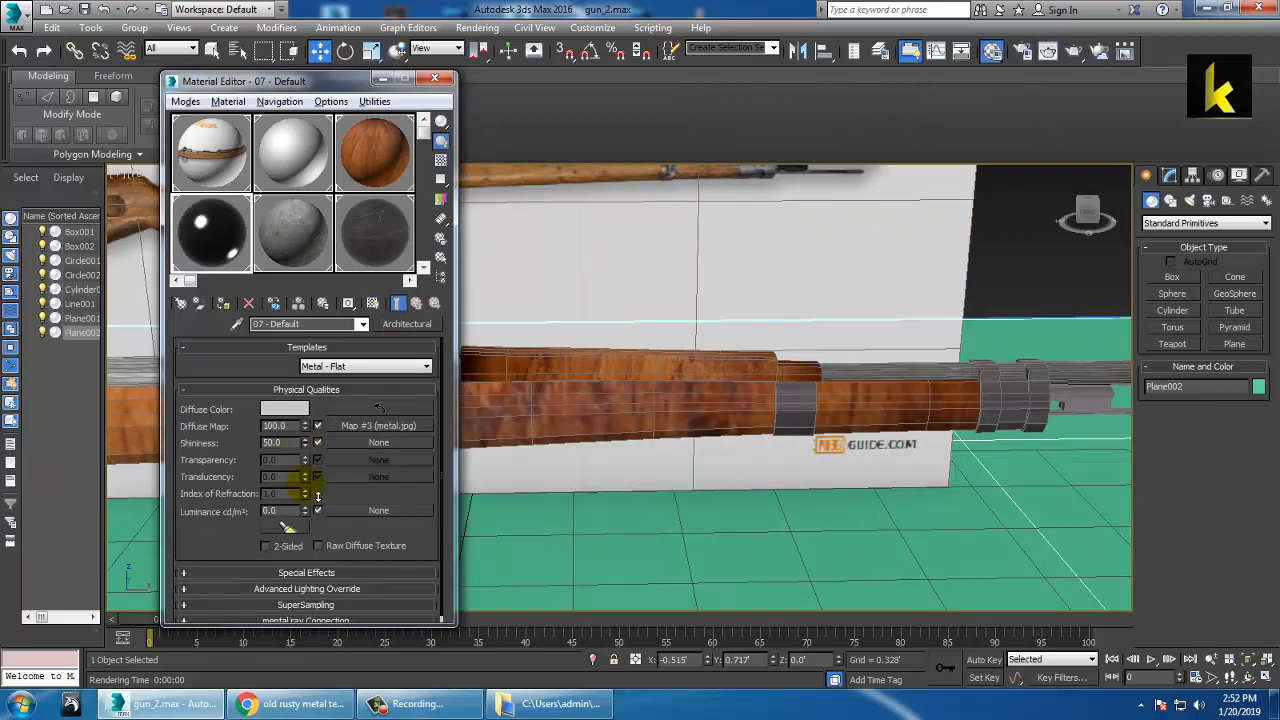
left_click(390, 234)
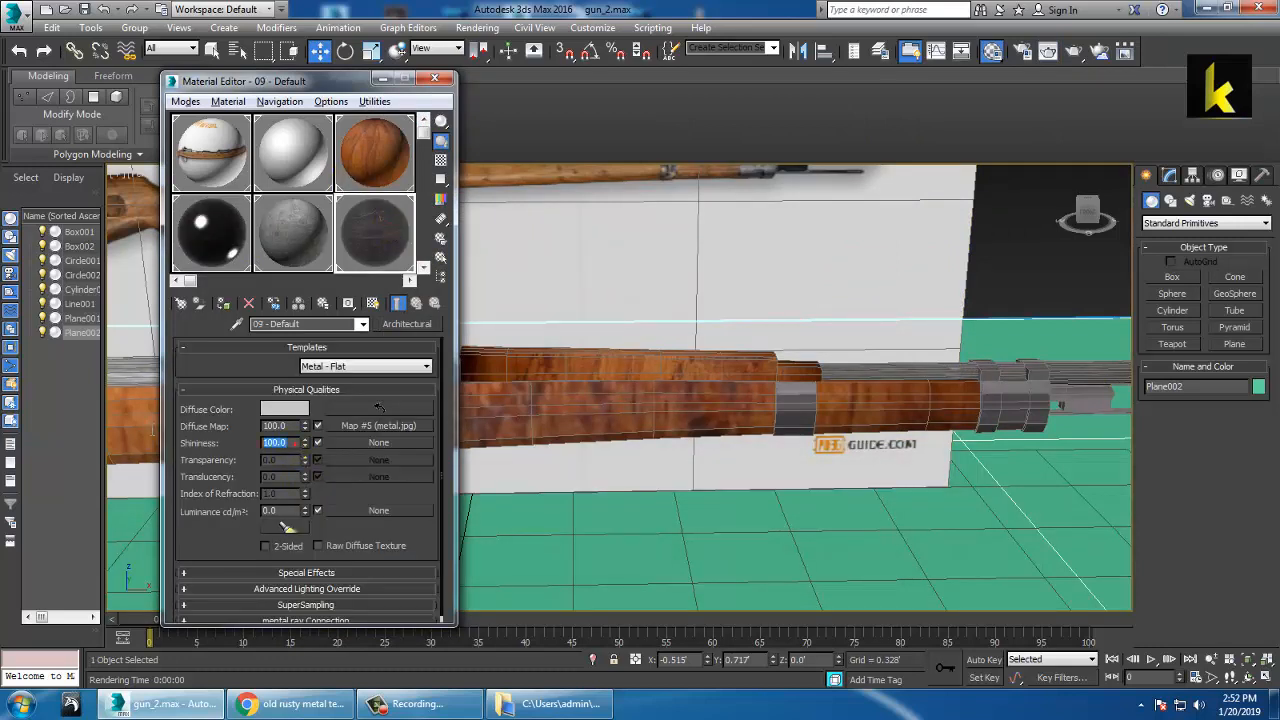
type("50")
key("Return")
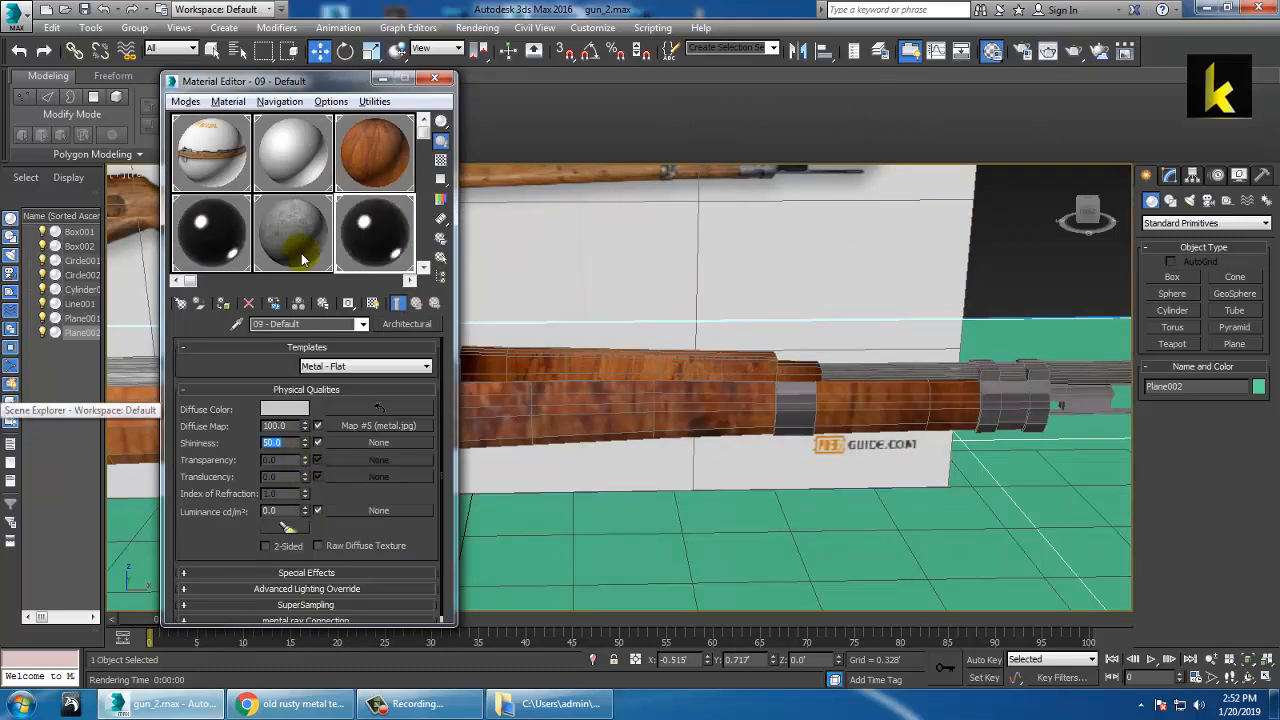
- Try the Metal - Polished and Metal - Brushed templates on material 09 - Default and settle on Metal - Flat
left_click(348, 366)
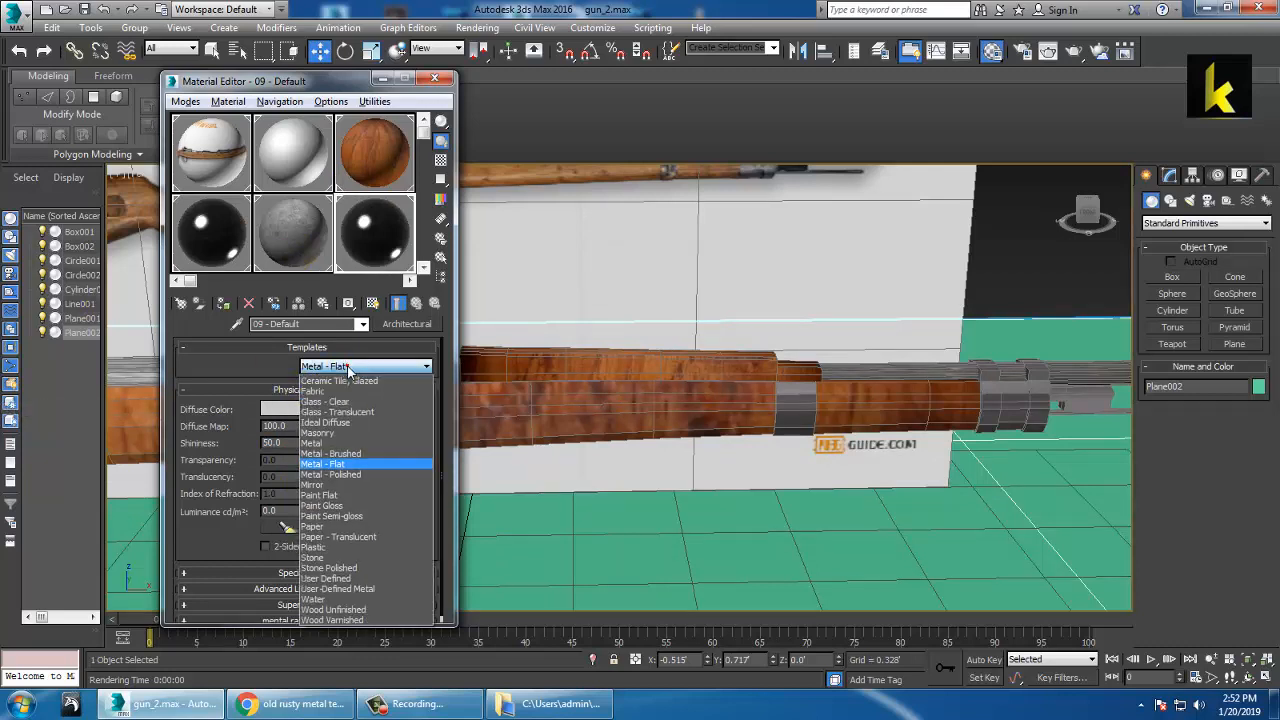
left_click(366, 475)
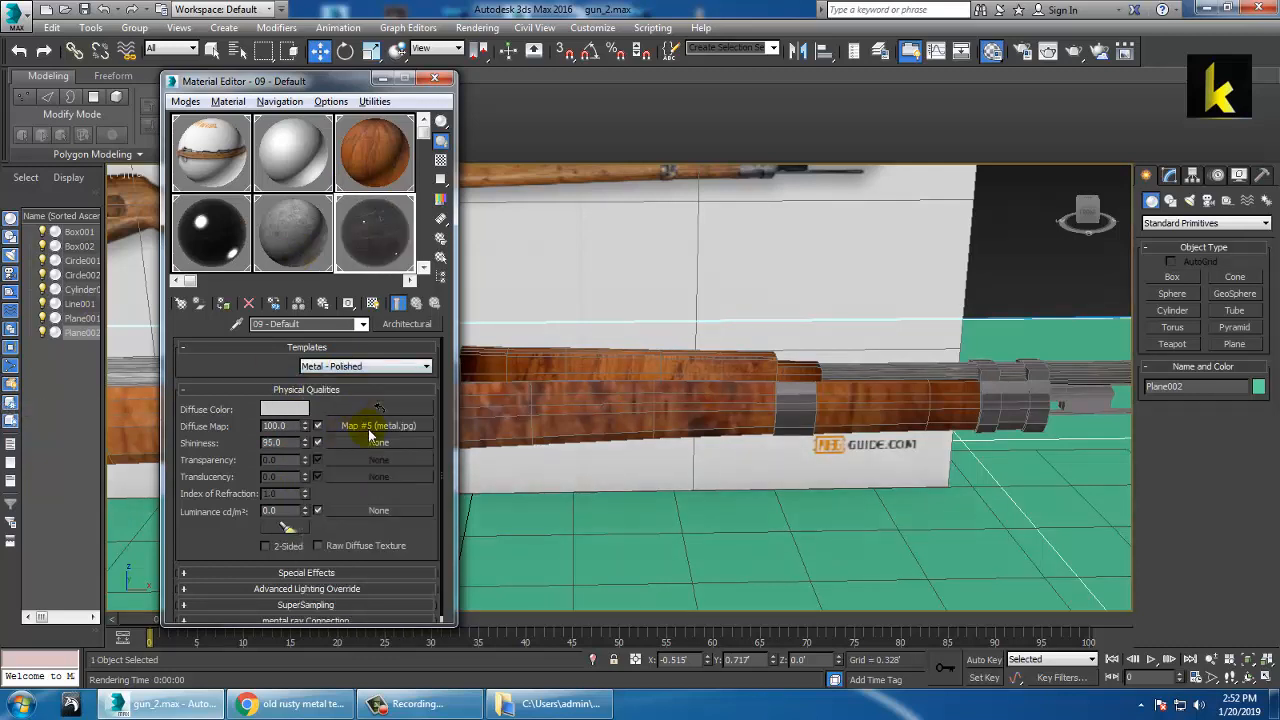
left_click(378, 367)
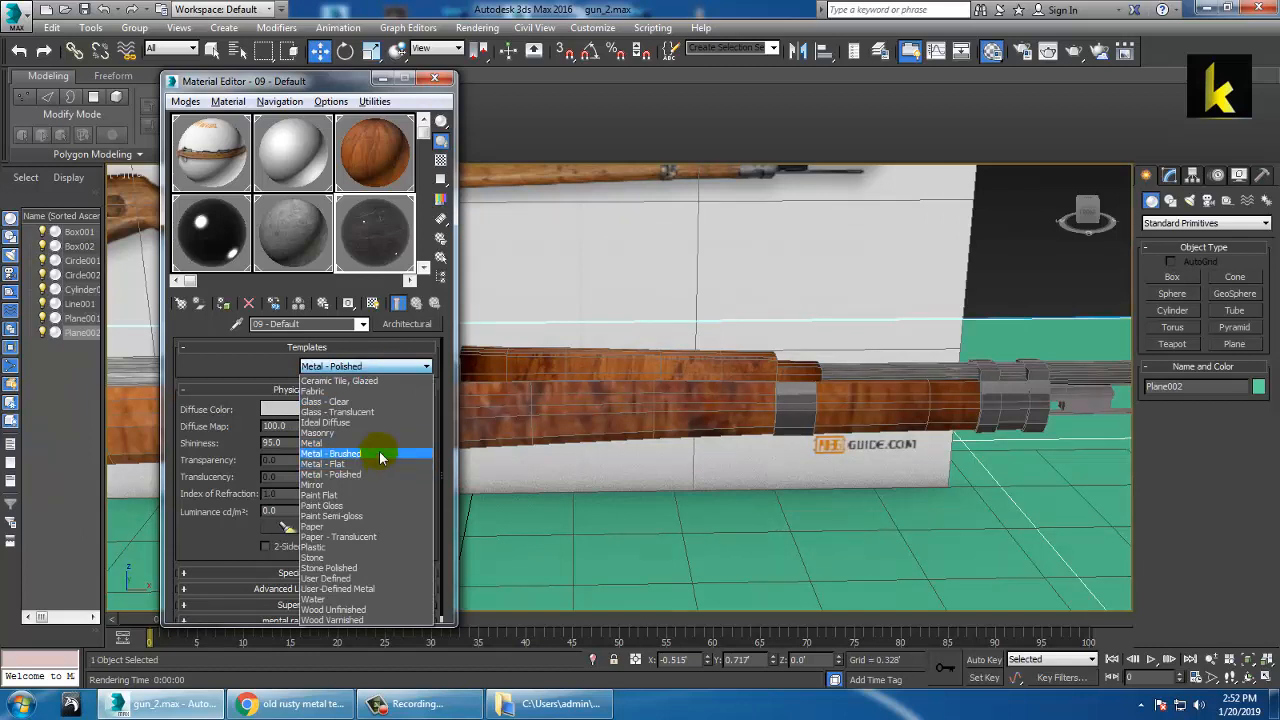
left_click(379, 455)
left_click(365, 367)
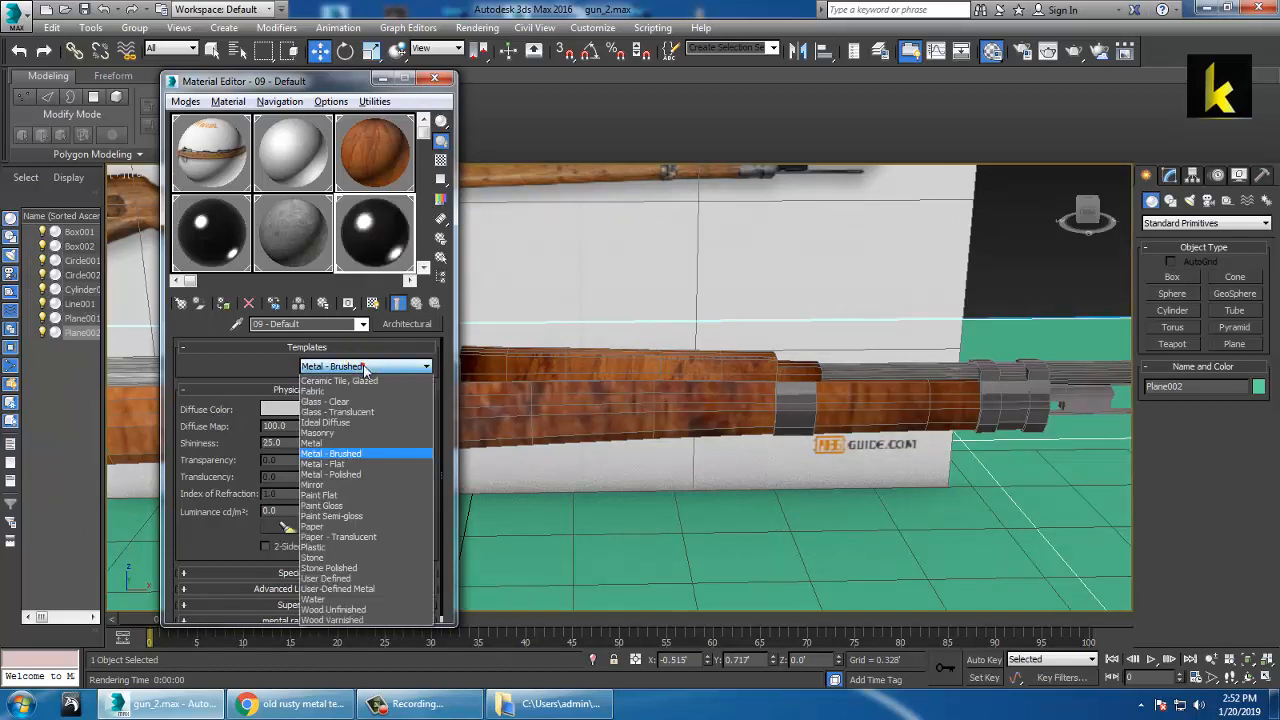
left_click(366, 470)
- Delete the reference image plane behind the rifle
scroll(720, 420, "down", 3)
middle_click_drag(728, 391, 774, 342, "alt")
left_click(692, 340)
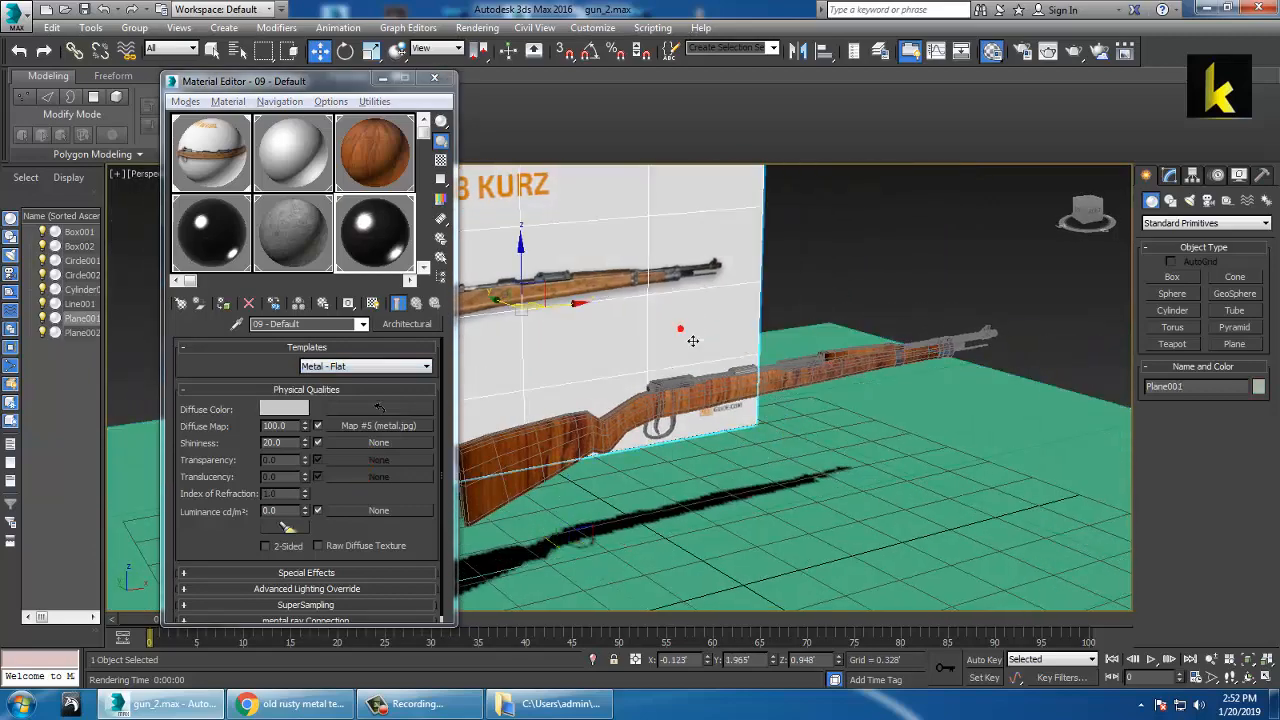
key("Delete")
- Select all rifle parts without the ground plane and lower them closer to the plane
left_click(832, 534)
middle_click_drag(832, 534, 840, 460, "alt")
scroll(810, 412, "up", 3)
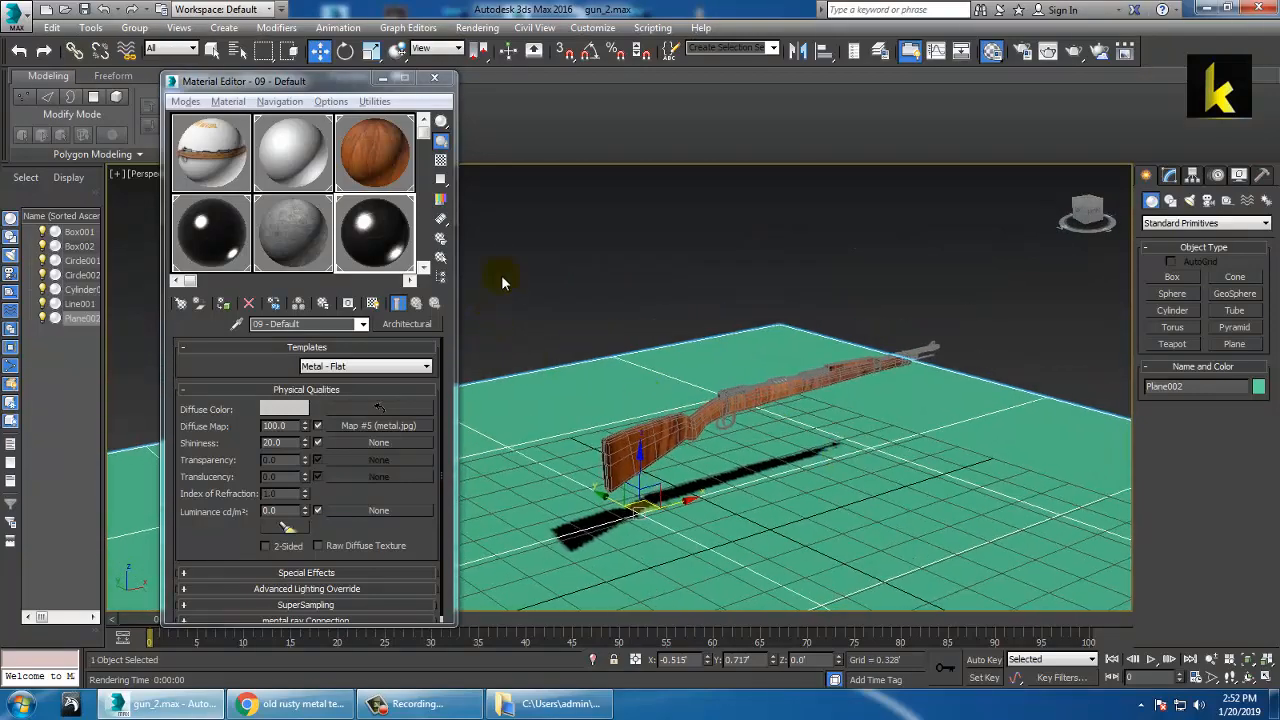
key("ctrl+a")
middle_click_drag(1067, 570, 880, 401, "alt")
left_click_drag(996, 296, 1094, 469, "alt")
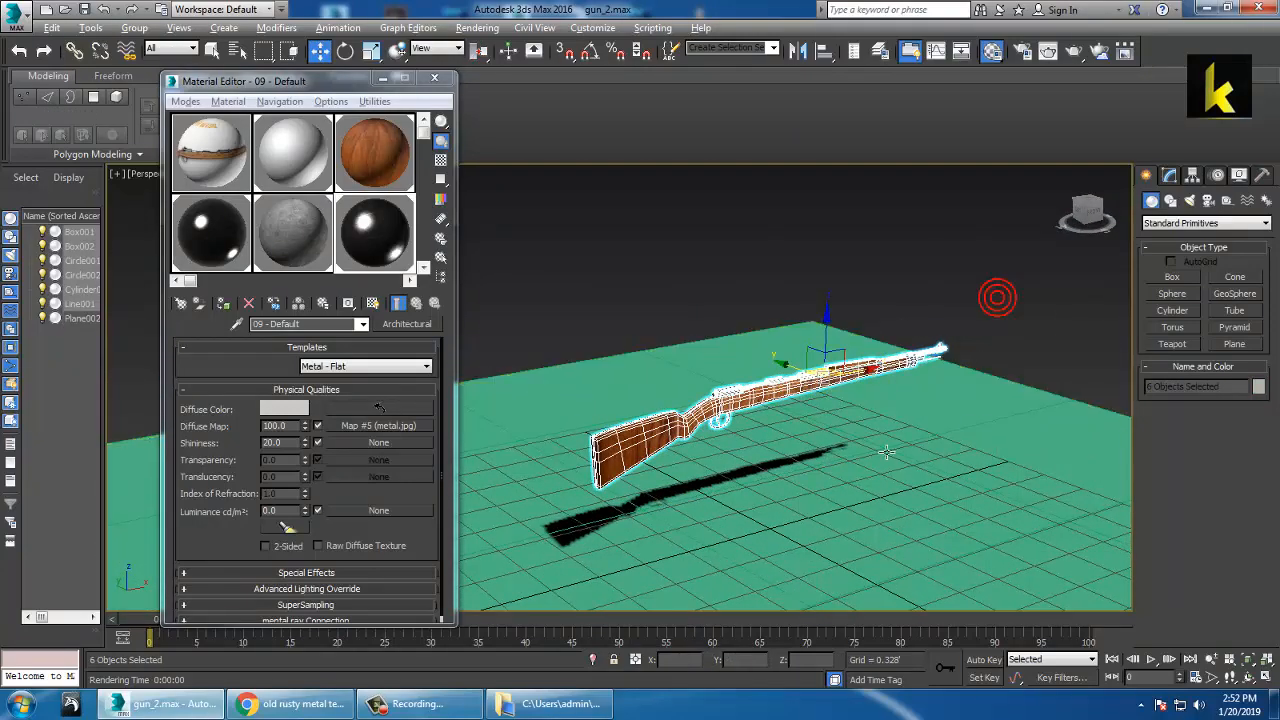
scroll(854, 426, "up", 3)
middle_click_drag(854, 426, 810, 367, "alt")
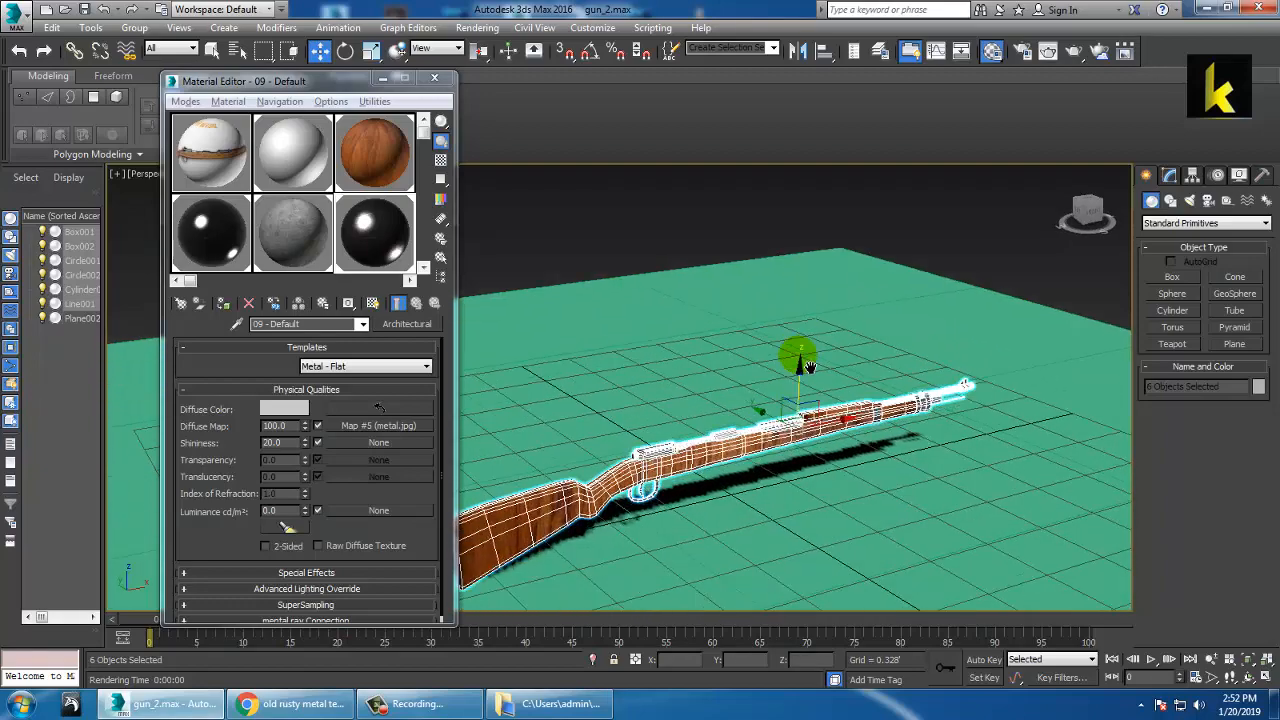
- Minimize the Material Editor to clear the view of the rifle
left_click(385, 80)
middle_click_drag(690, 420, 603, 303, "alt")
middle_click_drag(603, 303, 740, 350, "alt")
- Draw a large circle spline around the rifle in the Top view
left_click(1170, 200)
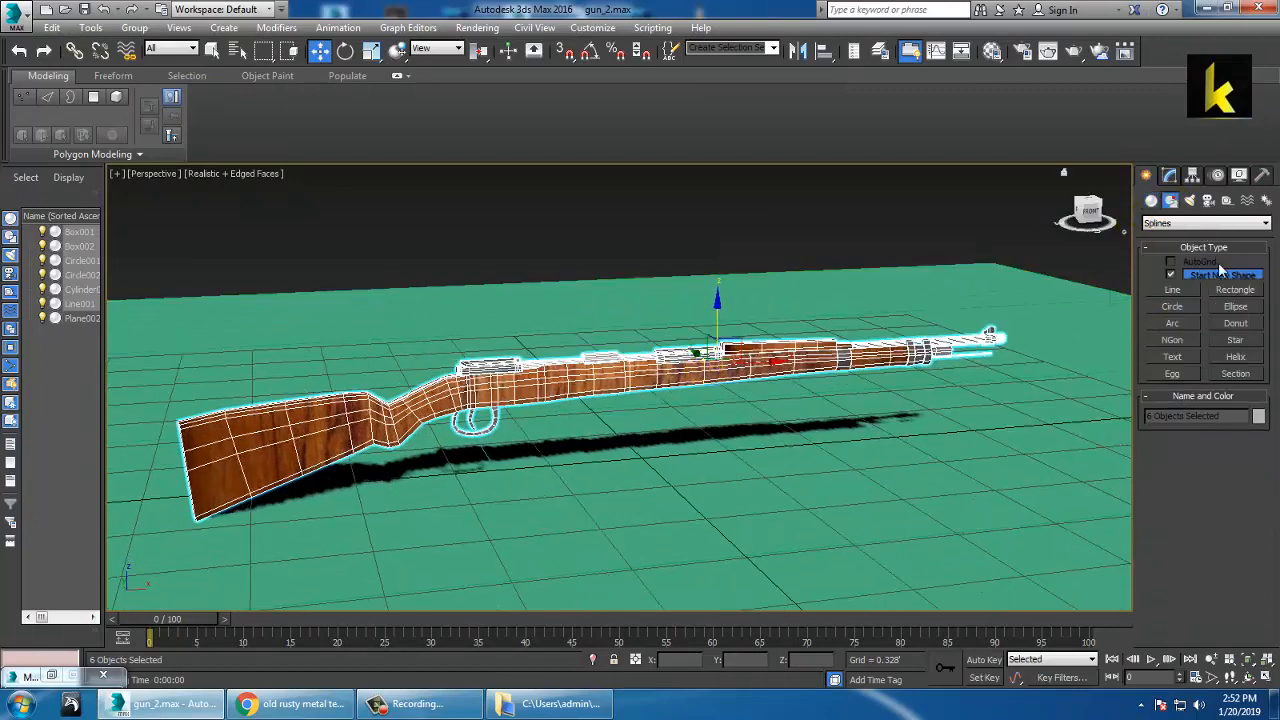
left_click(1240, 374)
left_click(1172, 306)
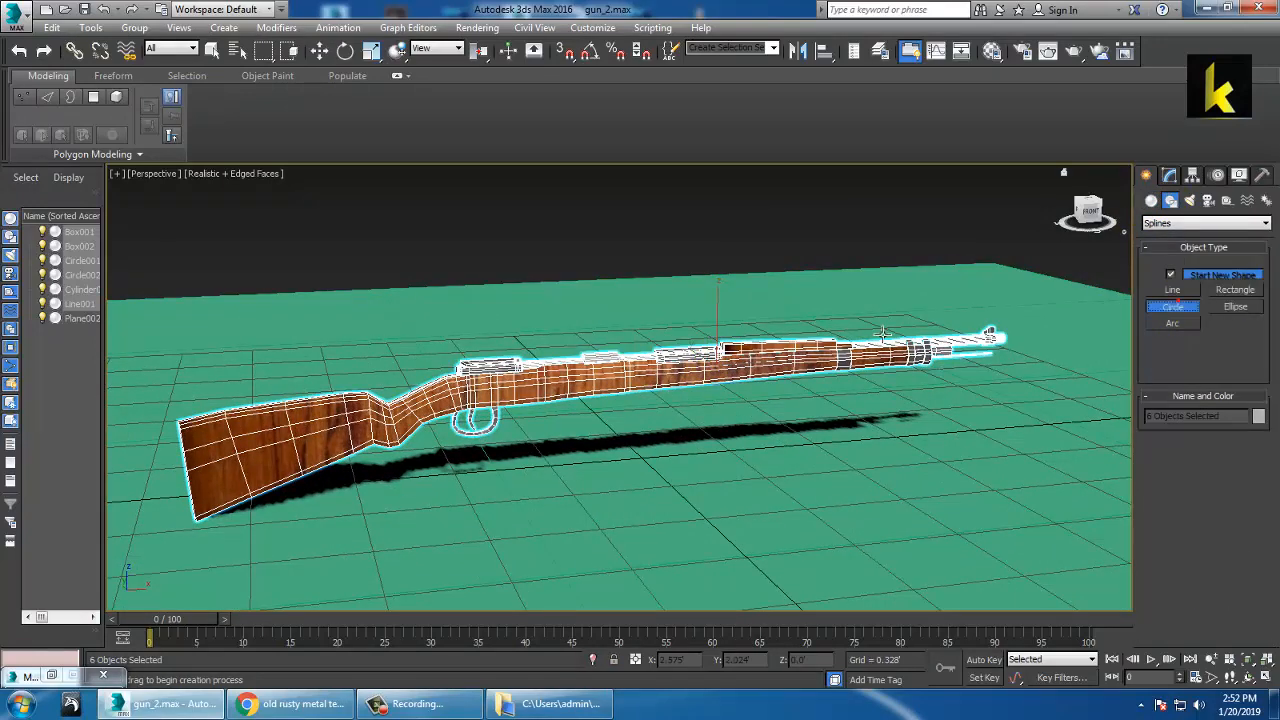
key("alt+w")
right_click(462, 326)
key("alt+w")
scroll(462, 326, "down", 5)
middle_click_drag(551, 386, 510, 373)
left_click_drag(417, 313, 594, 471)
right_click(828, 544)
- Move the ground plane to centre it under the rifle and circle, and scale it uniformly to about 141%
key("alt+w")
right_click(814, 557)
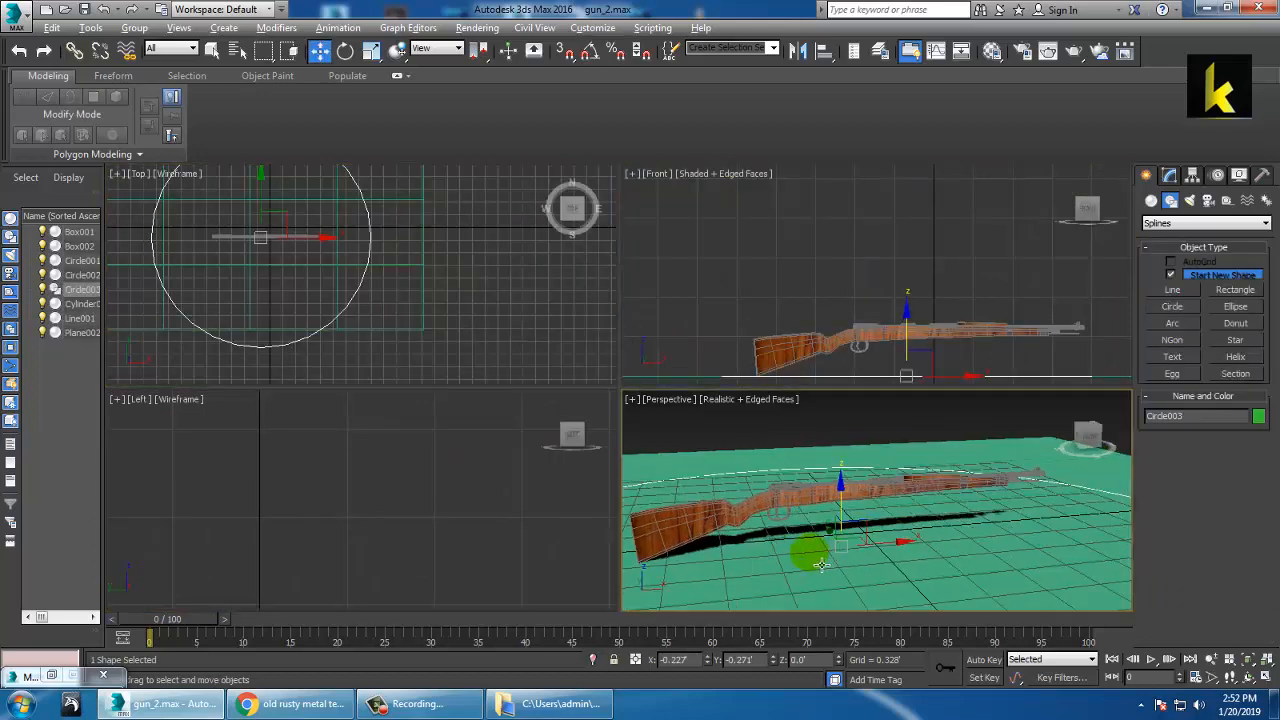
key("alt+w")
scroll(734, 466, "down", 5)
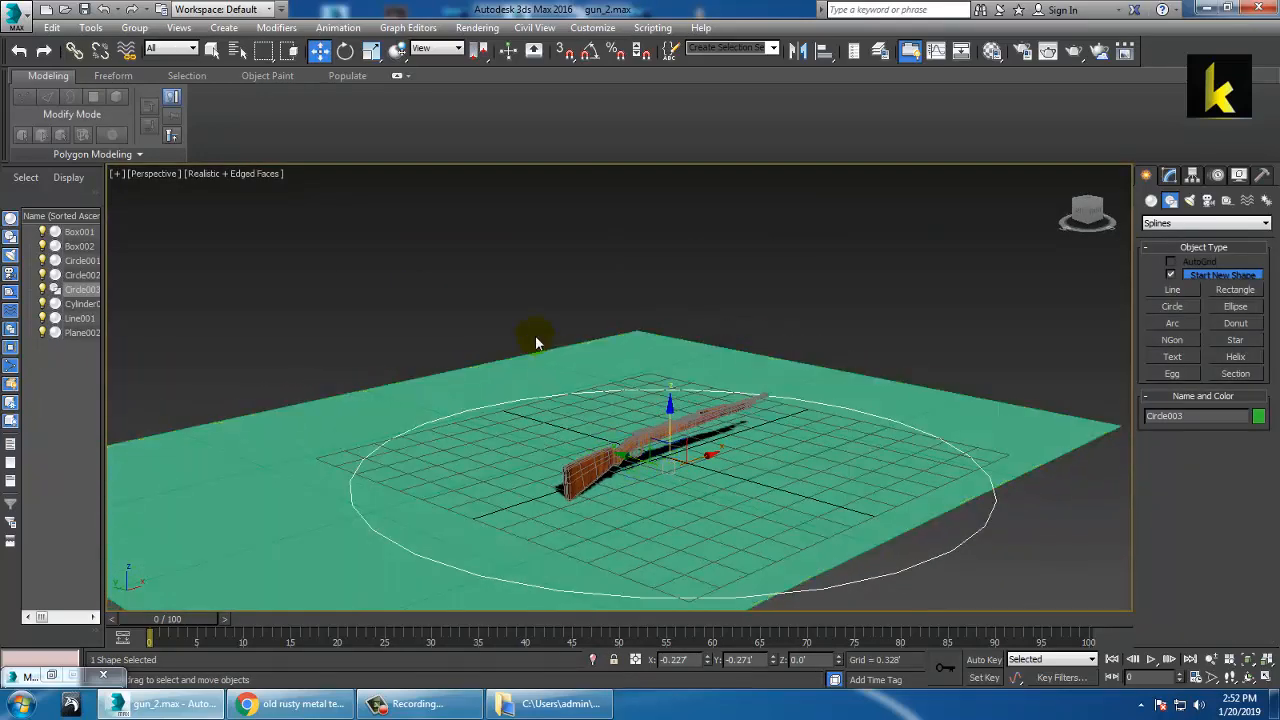
left_click(566, 433)
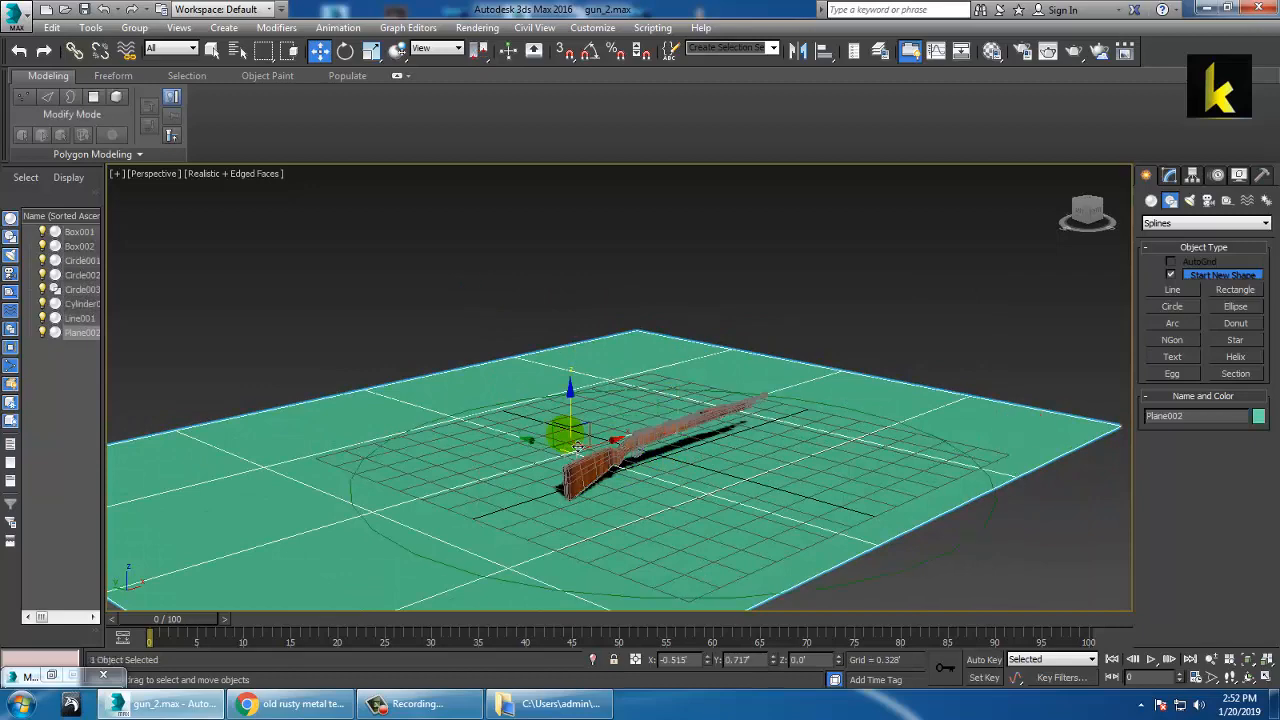
left_click_drag(541, 452, 674, 430)
key("r")
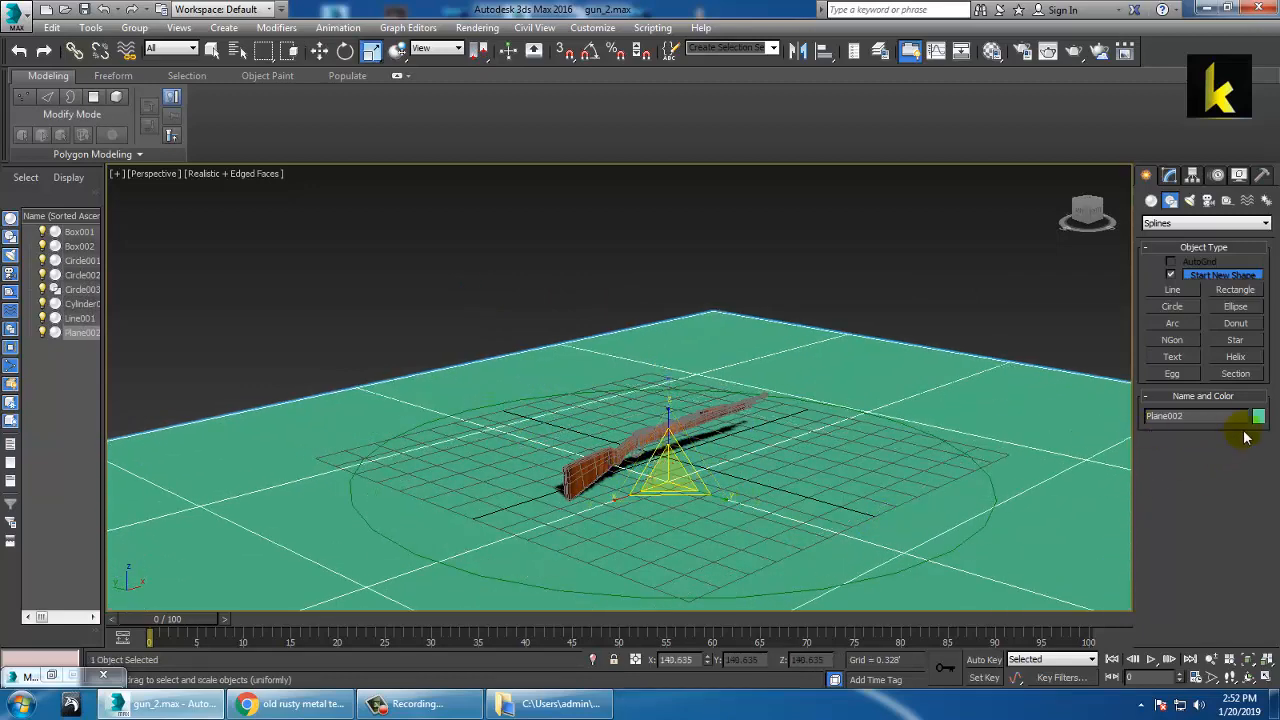
- Recolour the ground plane grey and raise the circle spline above it
left_click(1258, 417)
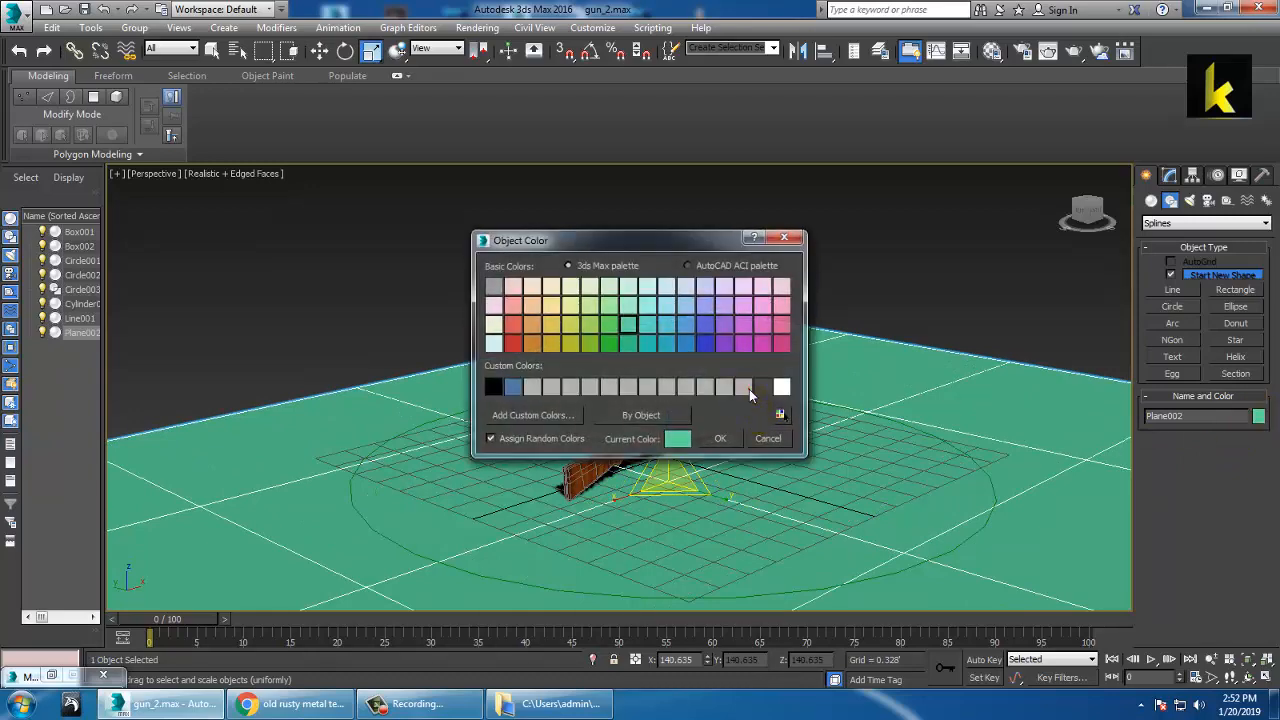
left_click(722, 440)
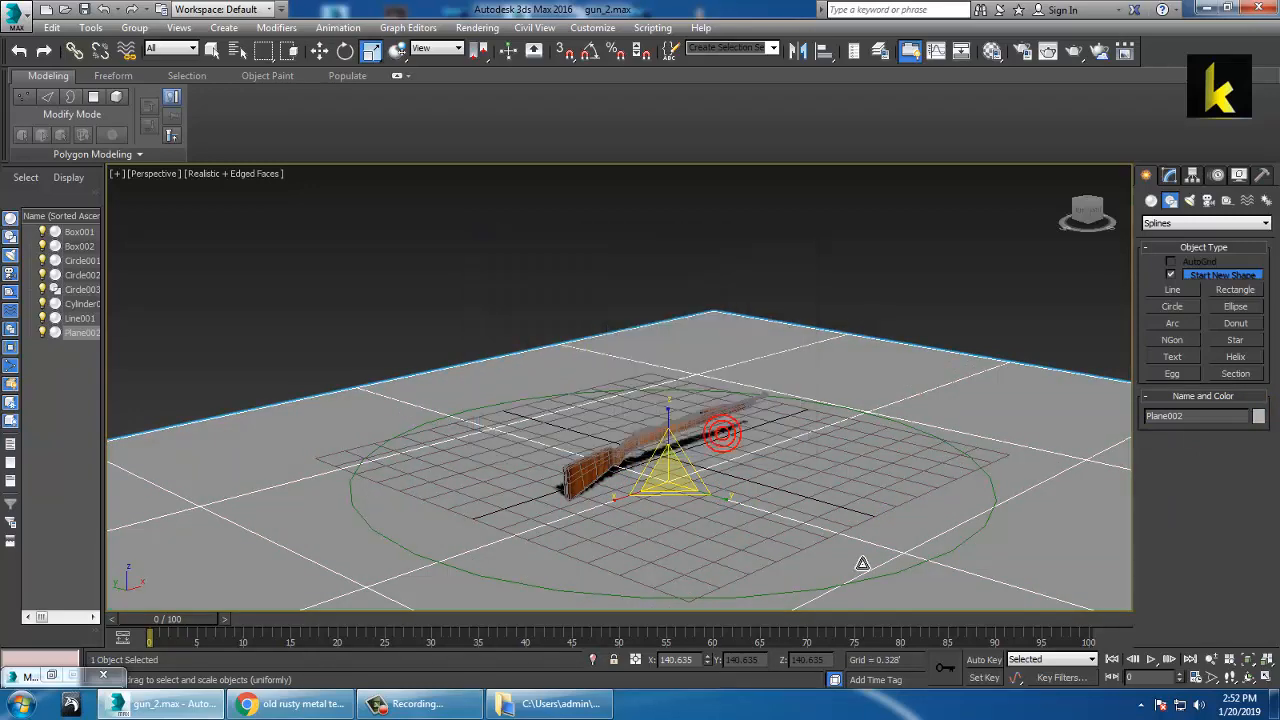
left_click(935, 570)
middle_click_drag(936, 571, 897, 508, "alt")
key("w")
left_click_drag(678, 432, 688, 402)
- Create a physical camera from the current view of the rifle and return to the Perspective view
scroll(809, 454, "up", 4)
middle_click_drag(834, 433, 732, 453, "alt")
key("ctrl+c")
key("p")
scroll(838, 438, "down", 5)
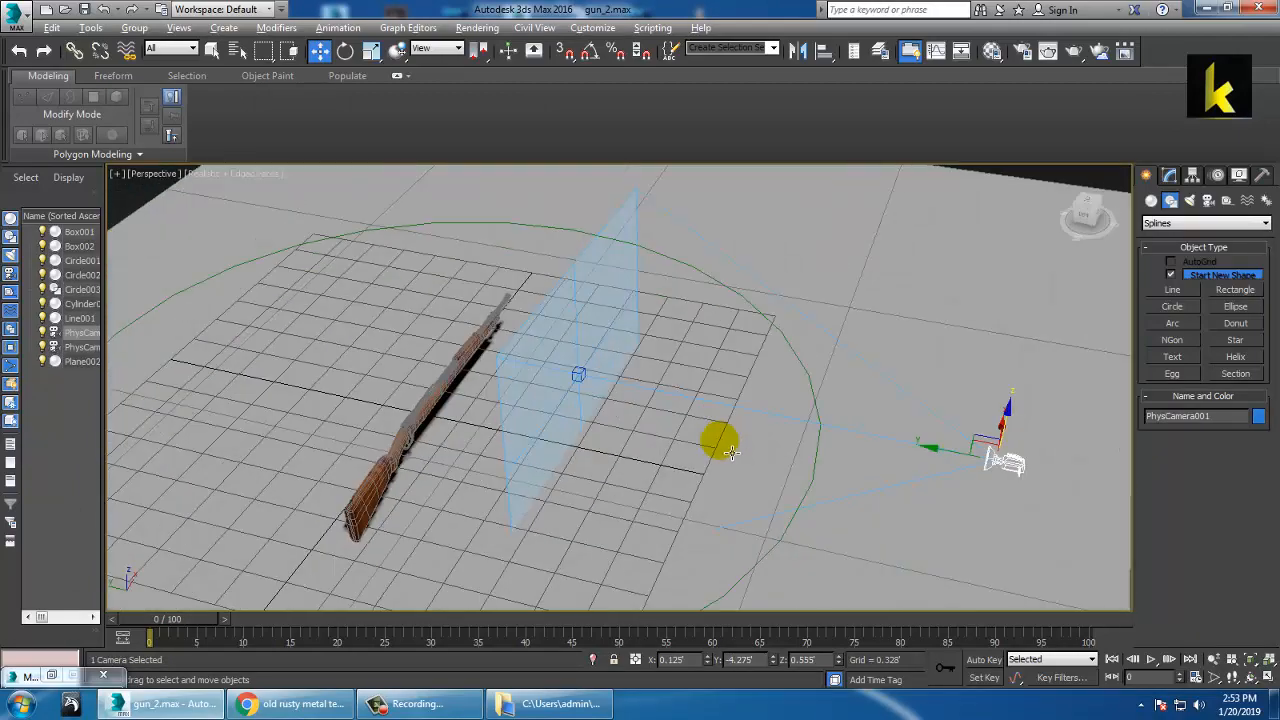
- Attach the physical camera to the circle spline with a Path Constraint
left_click(1169, 176)
left_click(338, 27)
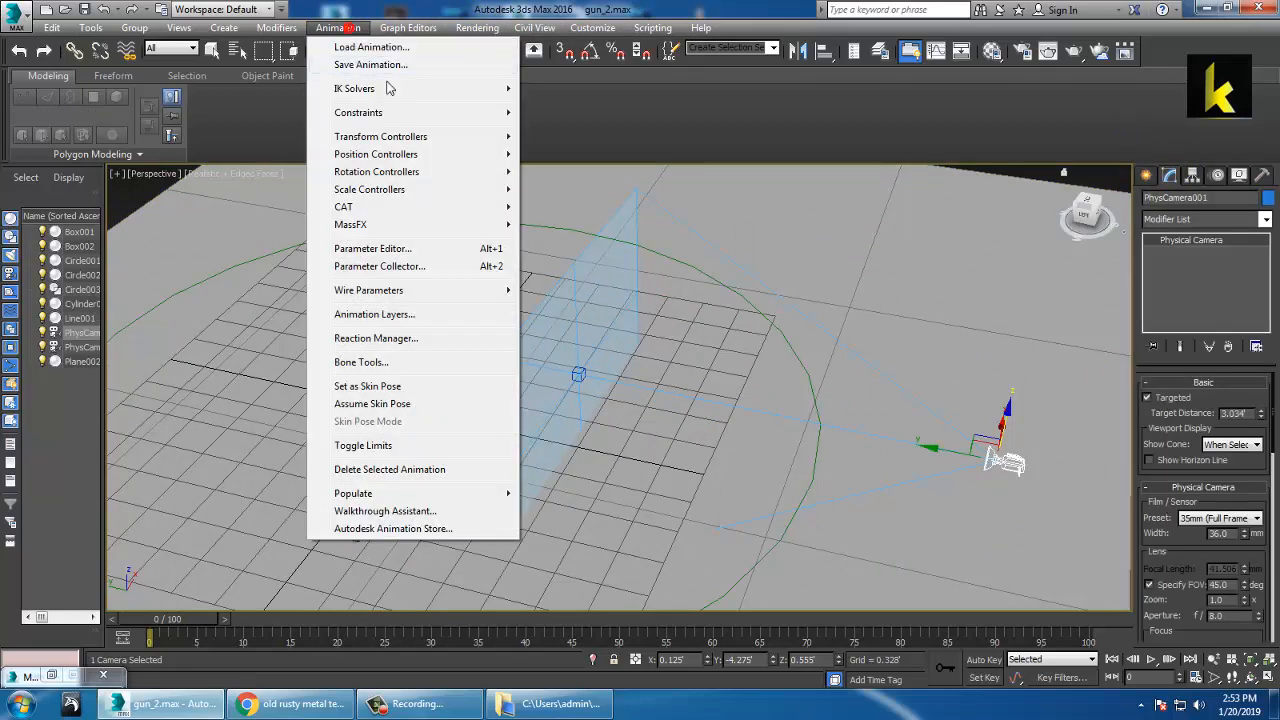
left_click(575, 226)
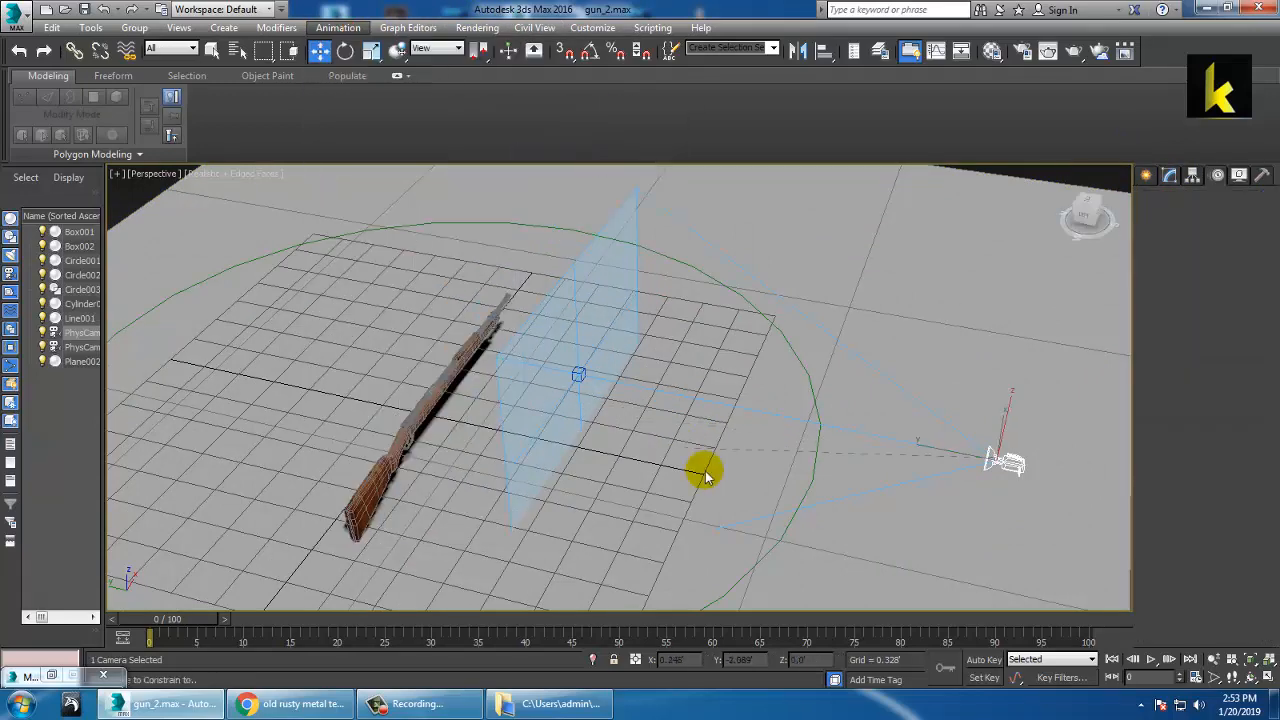
left_click(788, 520)
- Move the camera's target onto the middle of the rifle
mouse_move(744, 432)
middle_mouse_down("alt")
mouse_move(700, 411)
mouse_move(748, 449)
middle_mouse_up("alt")
left_click(556, 392)
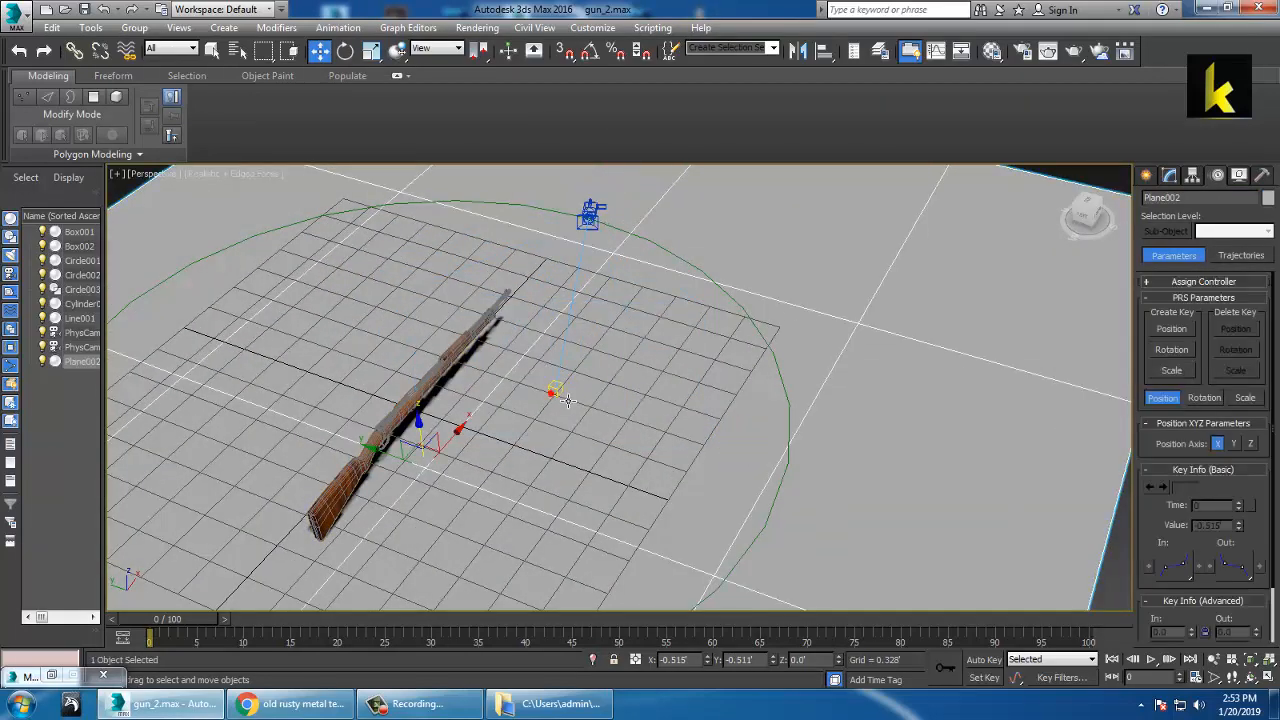
left_click_drag(474, 367, 425, 355)
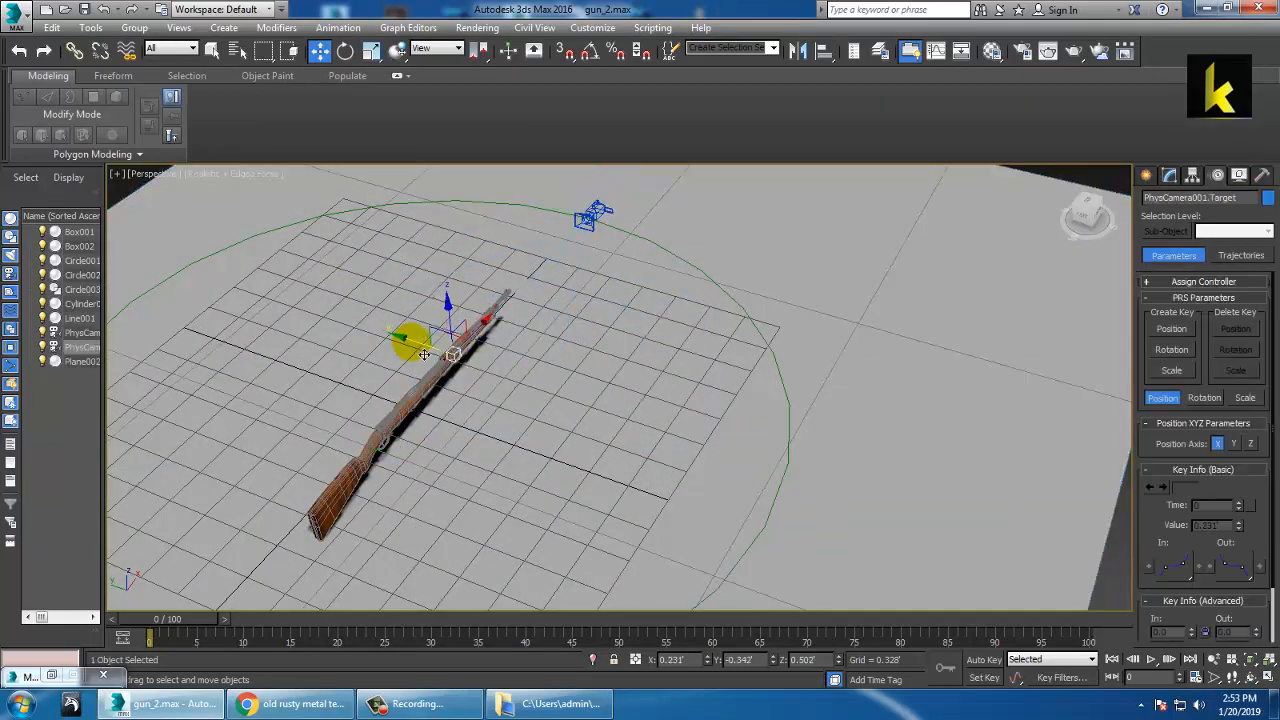
left_click_drag(486, 321, 474, 334)
- Preview the orbit animation through the PhysCamera001 view
middle_click_drag(490, 332, 639, 342, "alt")
scroll(508, 375, "down", 3)
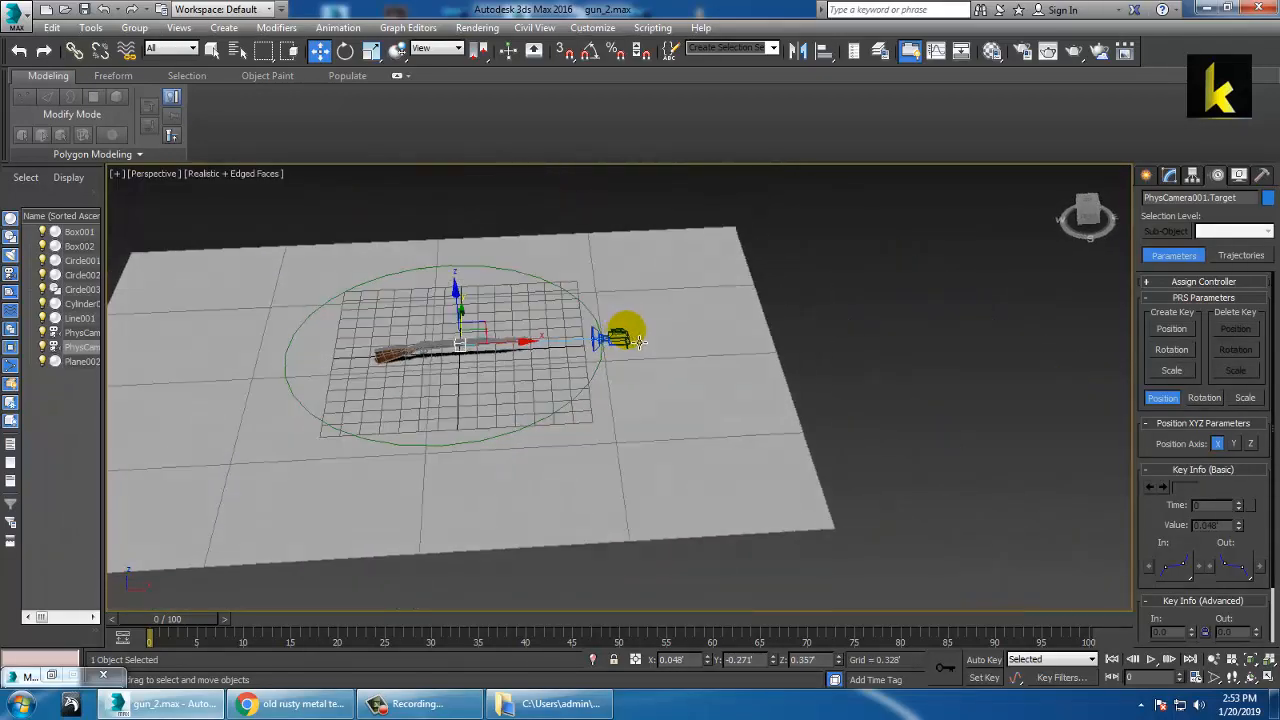
left_click_drag(197, 620, 14, 549)
key("c")
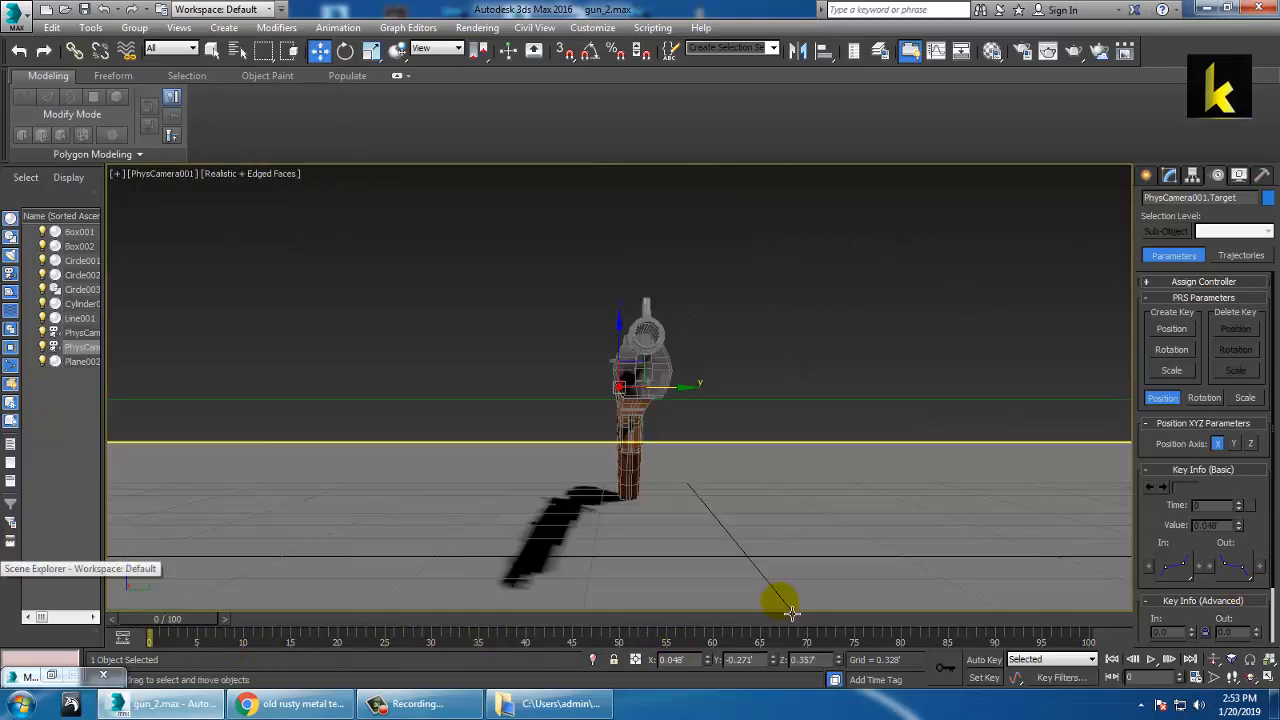
left_click(1153, 660)
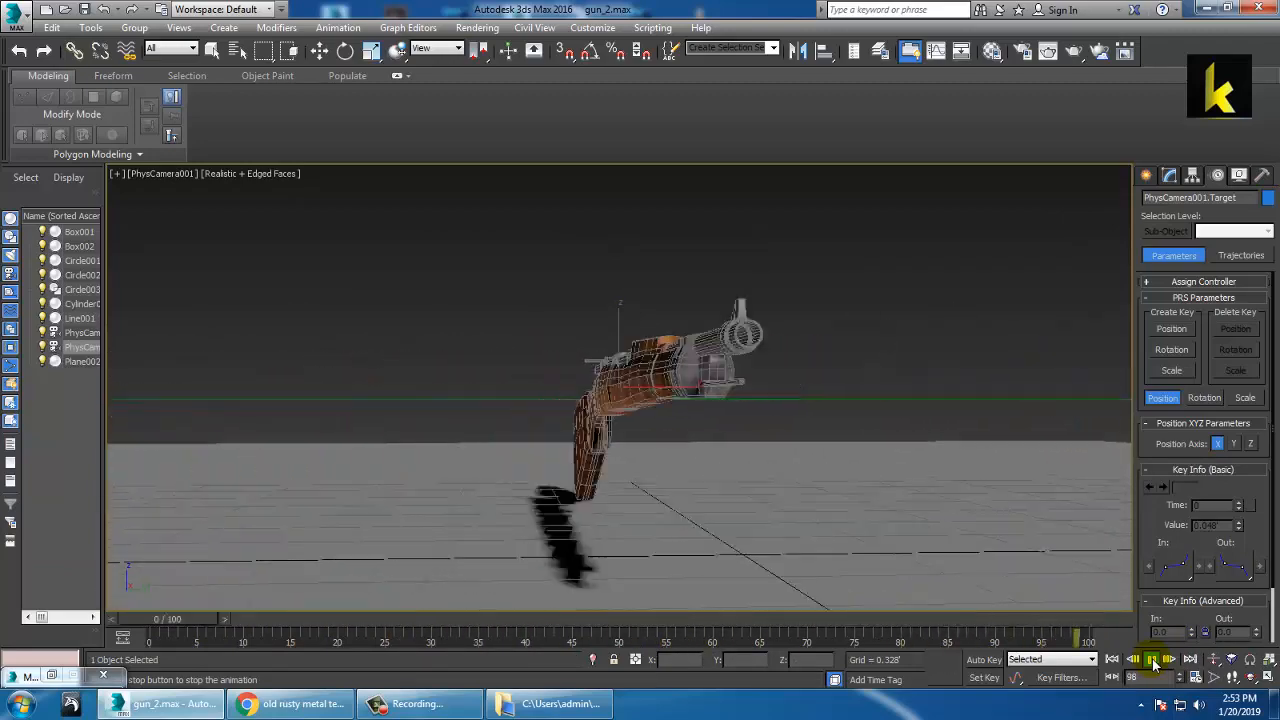
left_click(1153, 660)
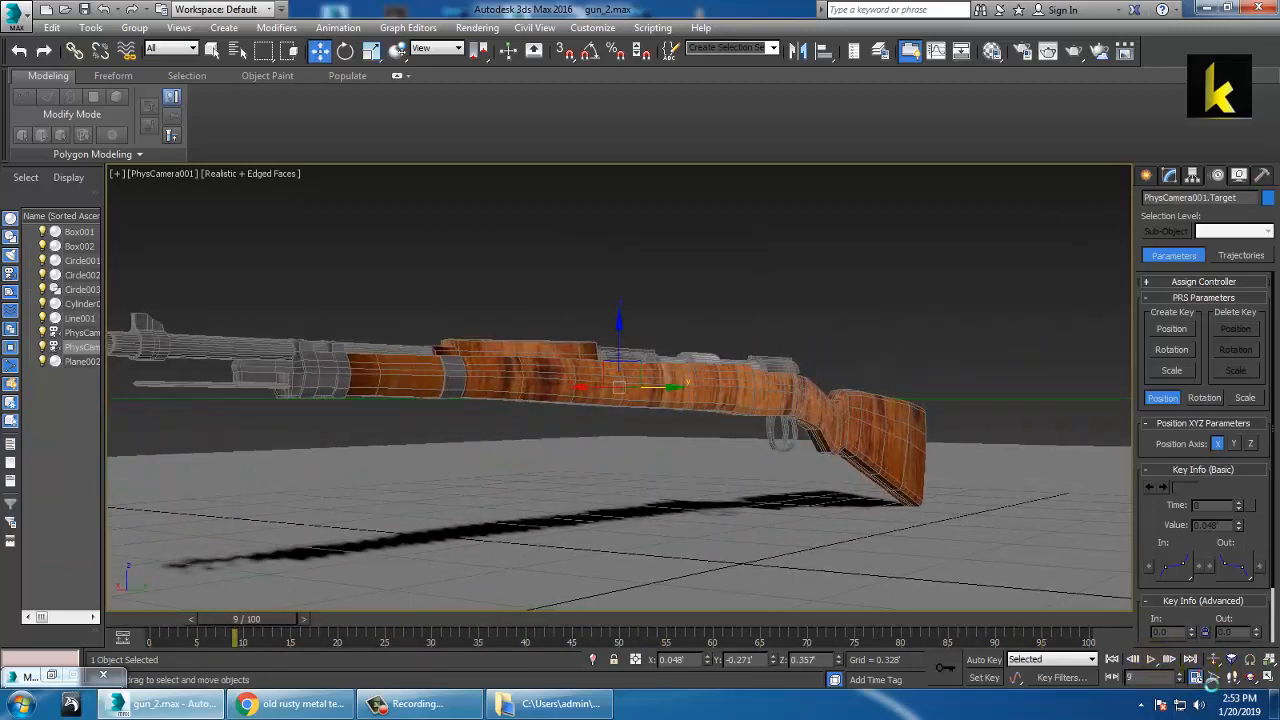
- Set the animation's end time to 500 and return to frame 0
left_click(1197, 677)
type("5")
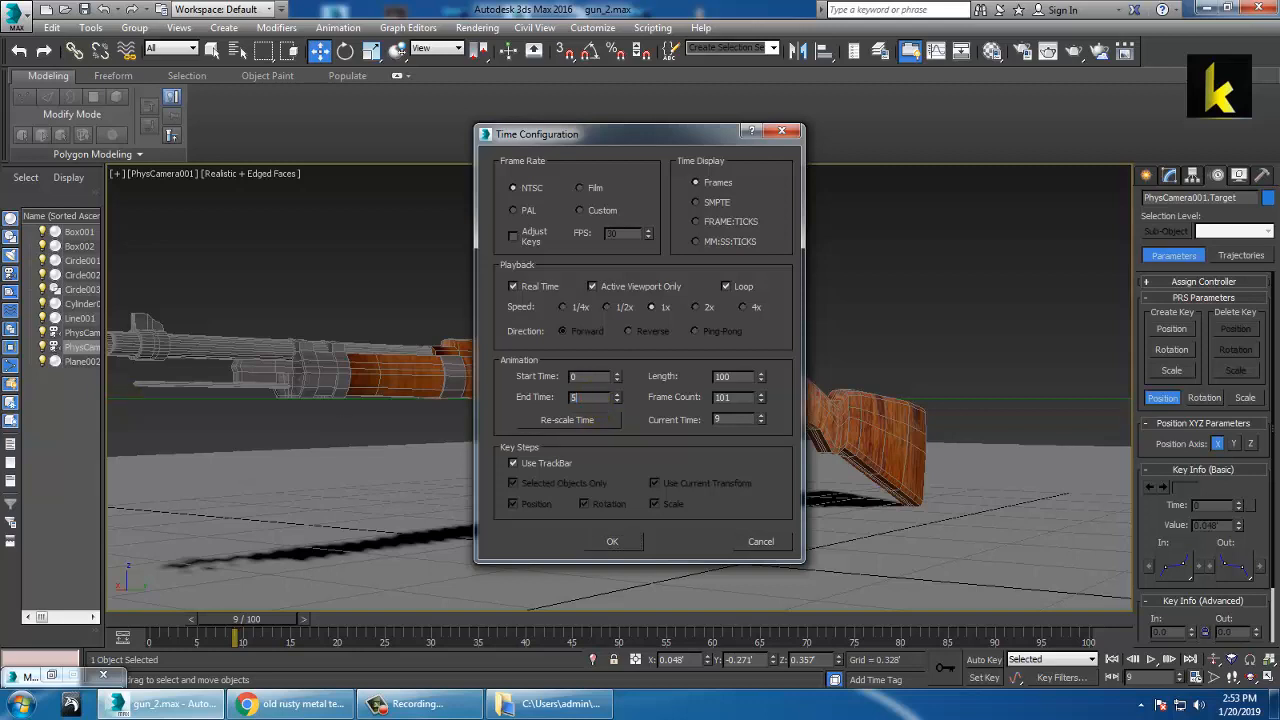
type("00")
key("Return")
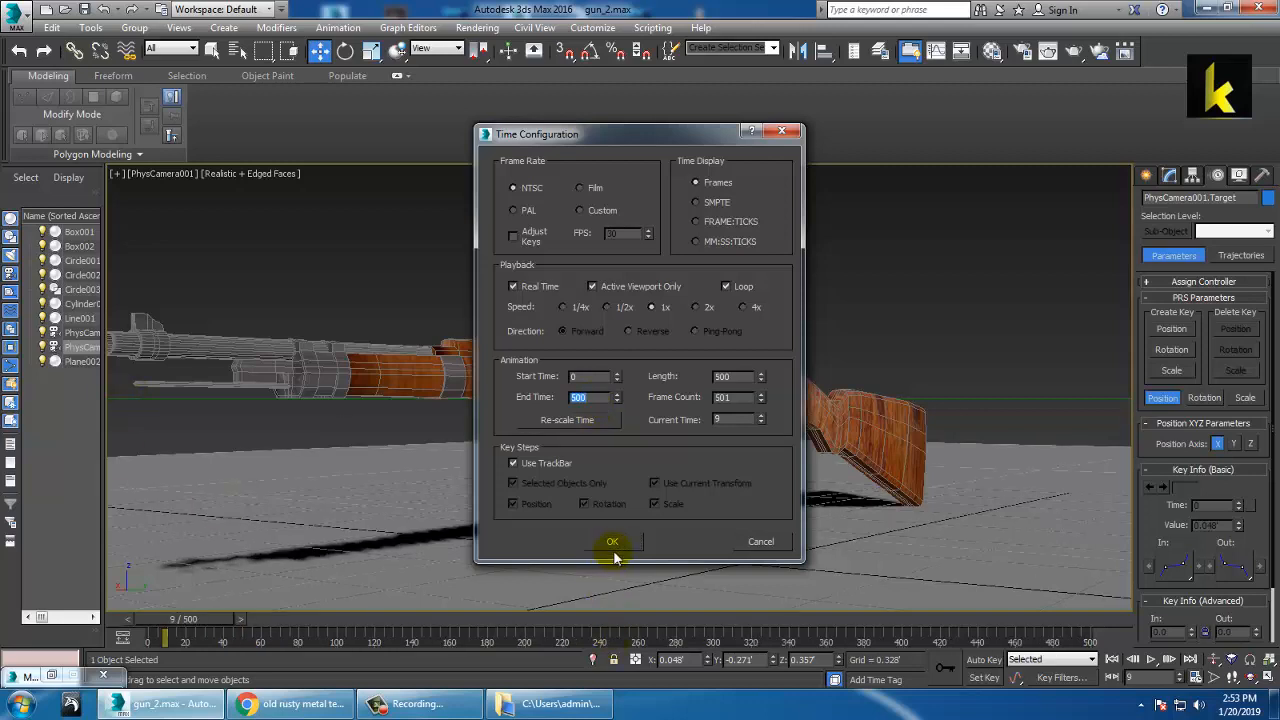
left_click(613, 546)
left_click_drag(184, 624, 150, 621)
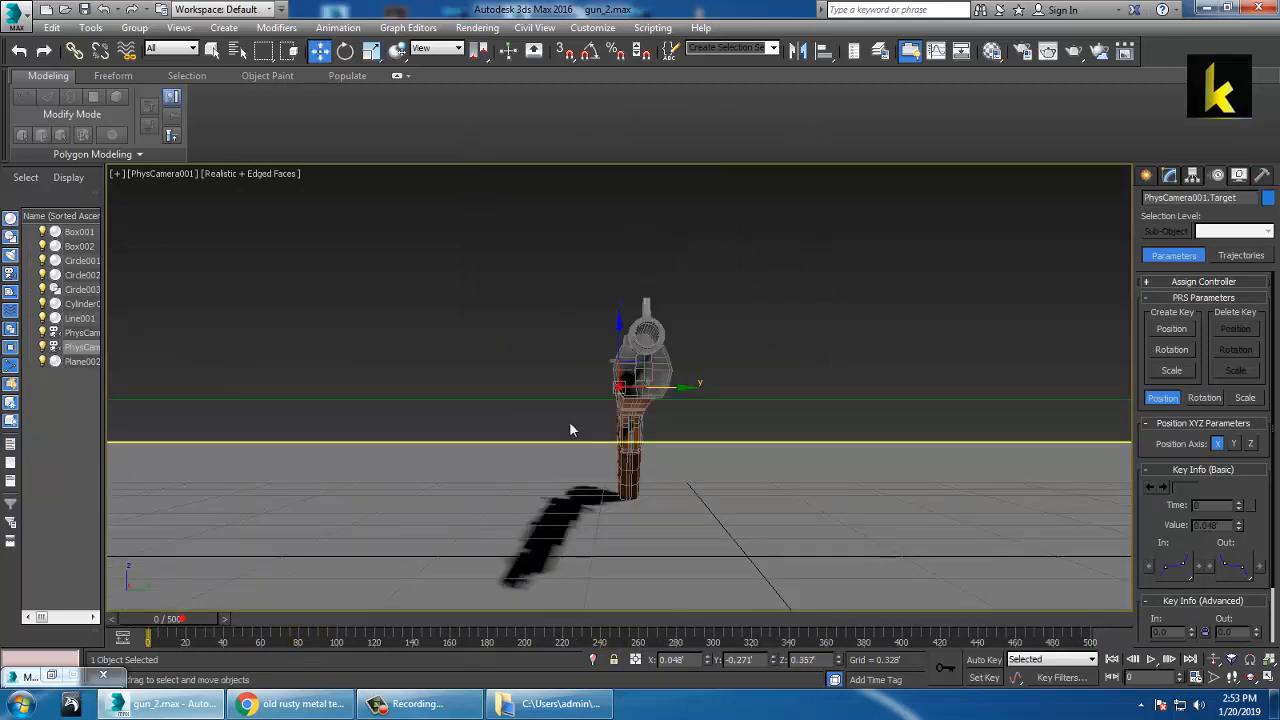
- Freeze the ground plane in the Perspective view so it cannot be selected
key("p")
scroll(797, 418, "down", 5)
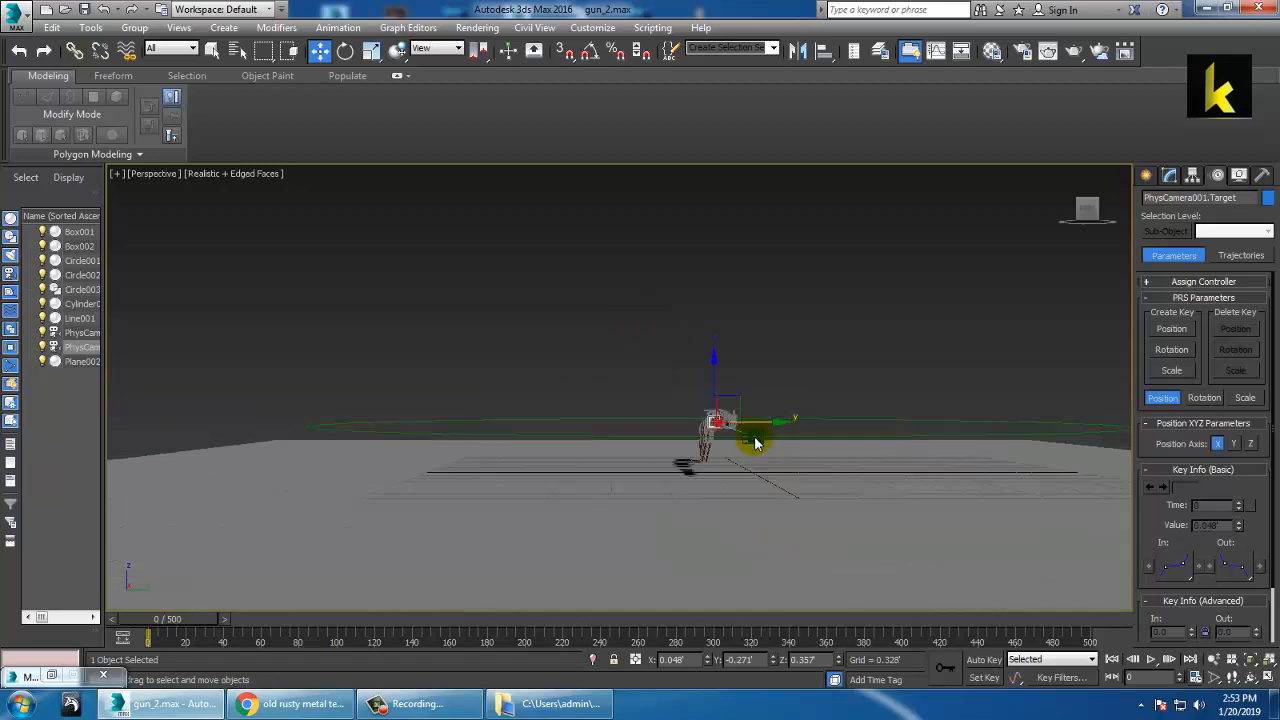
middle_click_drag(754, 434, 823, 517, "alt")
left_click(820, 526)
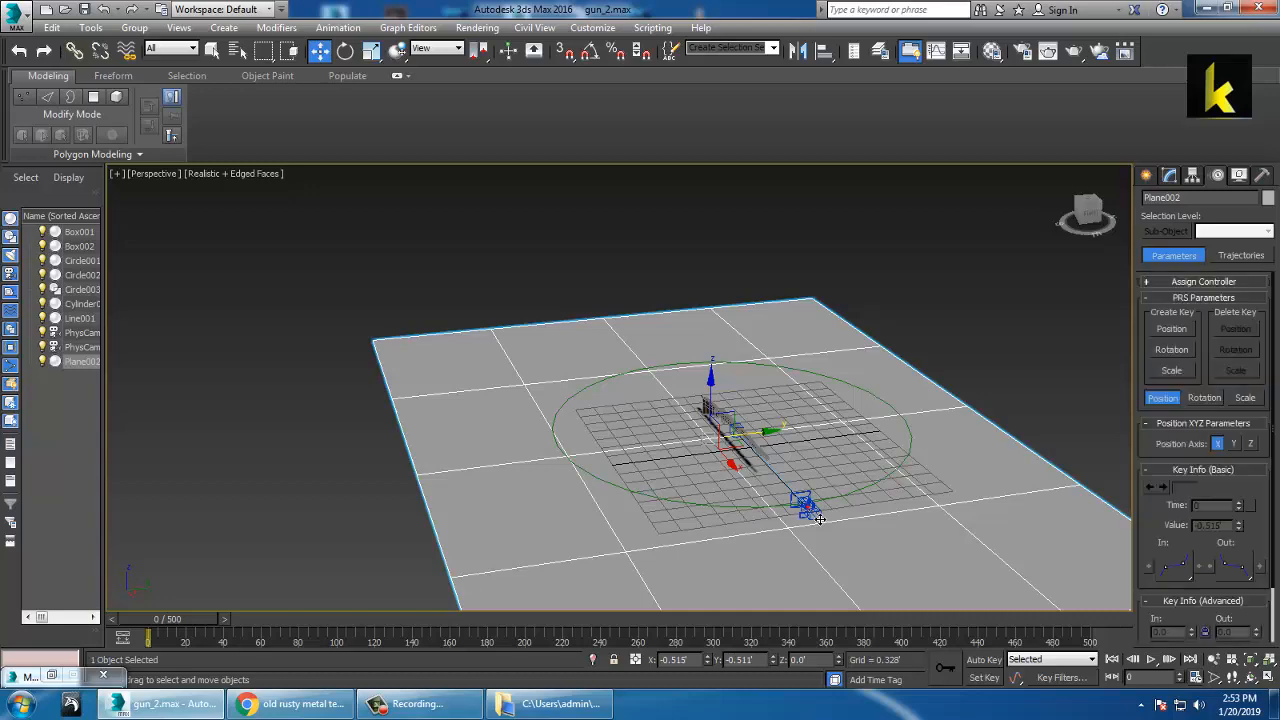
middle_click_drag(820, 519, 931, 423, "alt")
left_click(991, 369)
middle_click_drag(991, 369, 920, 400, "alt")
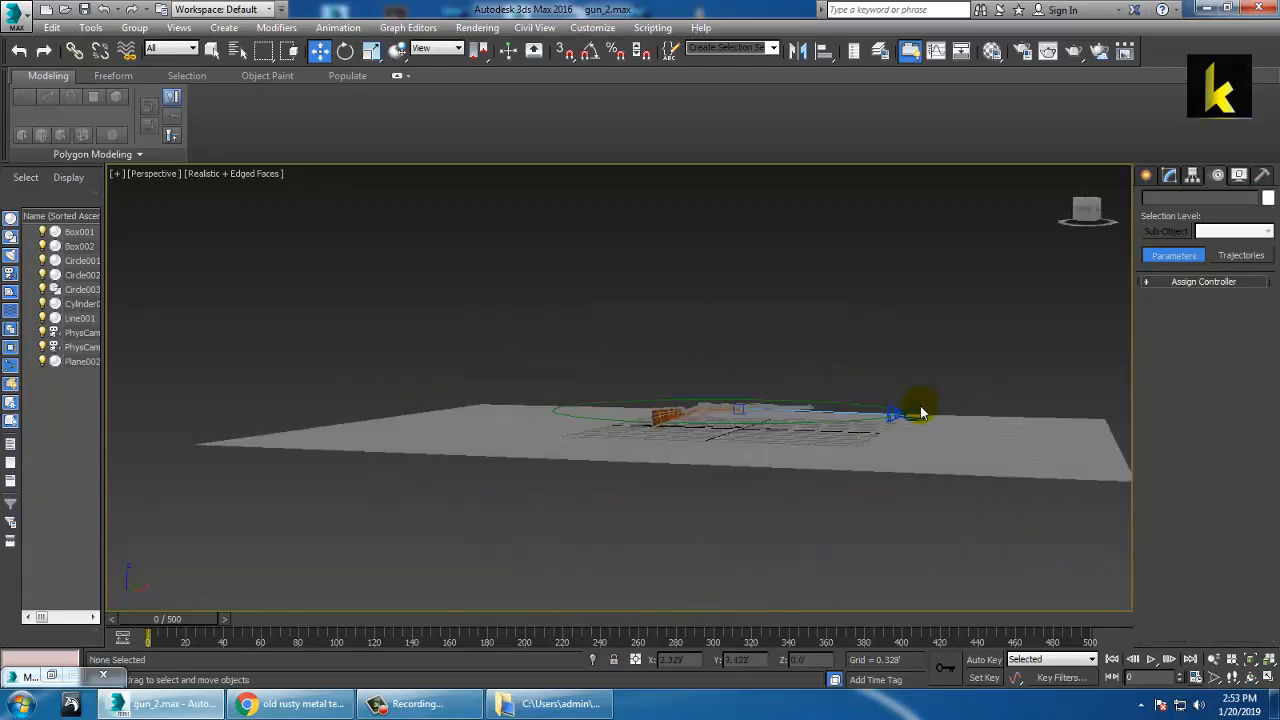
left_click(925, 423)
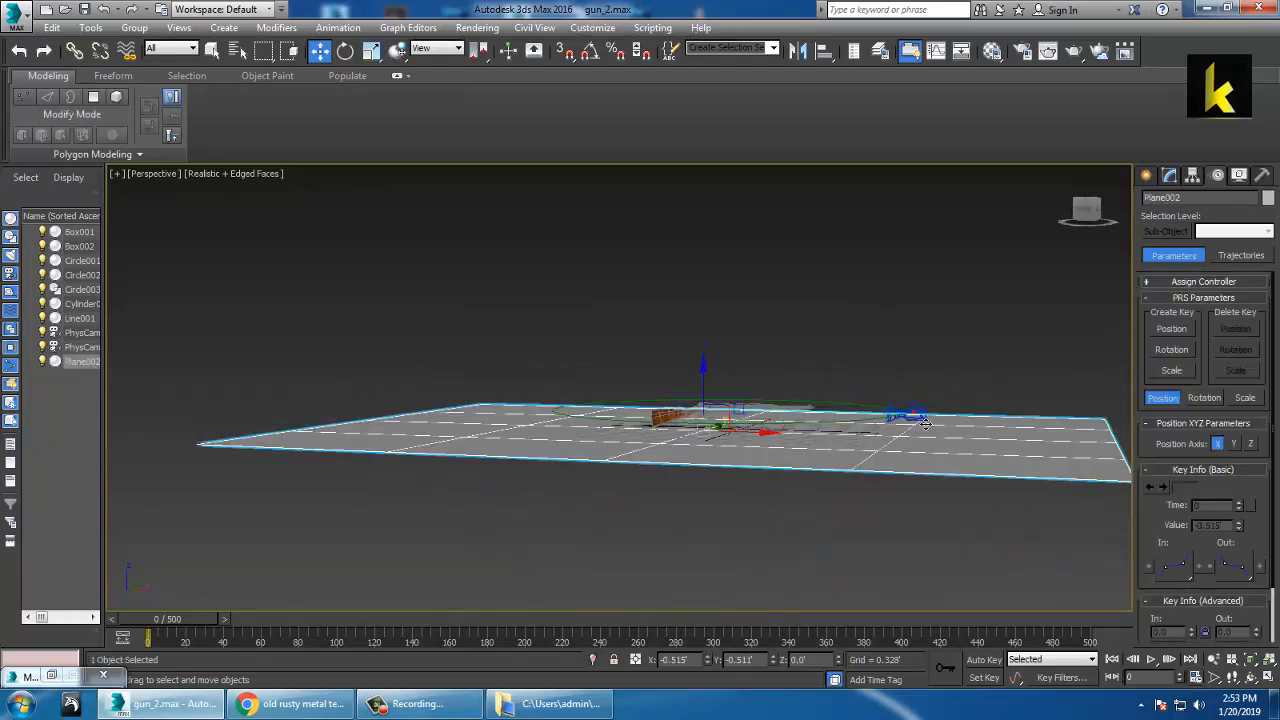
right_click(988, 436)
left_click(1040, 338)
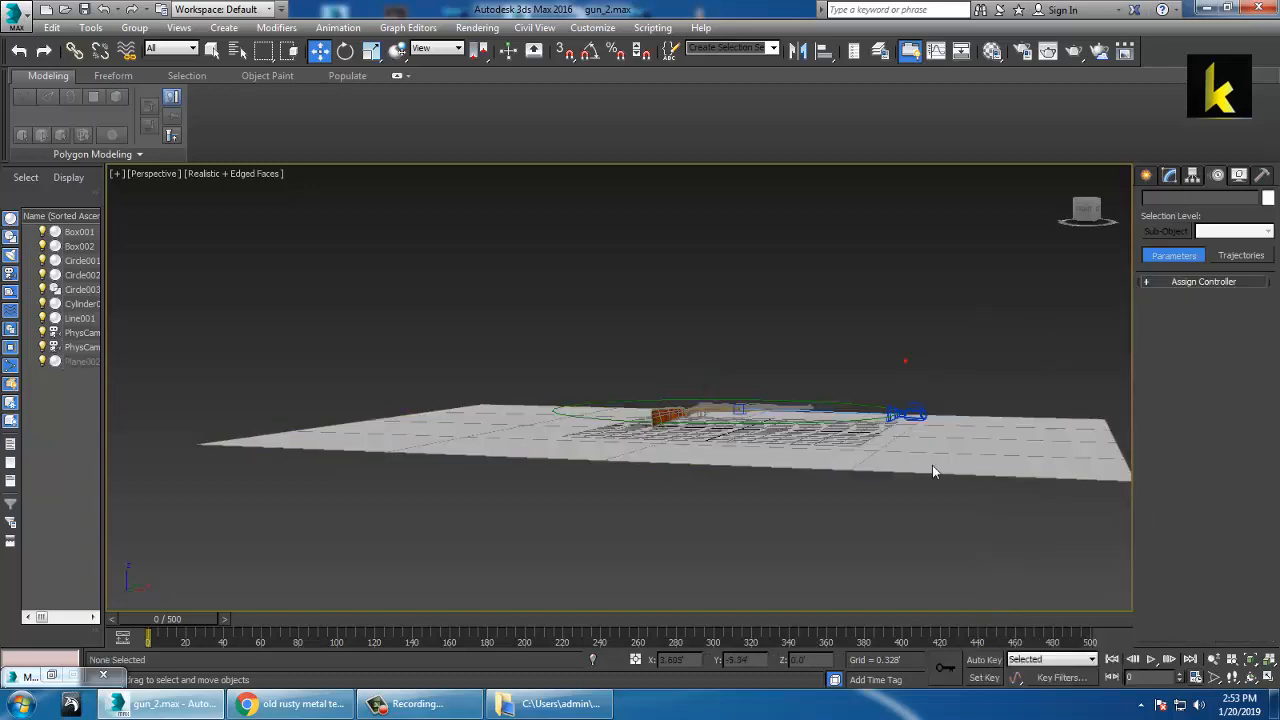
- Select PhysCamera001 by name and move its path key at frame 100 to the end of the 500-frame timeline
middle_click_drag(913, 412, 950, 372, "alt")
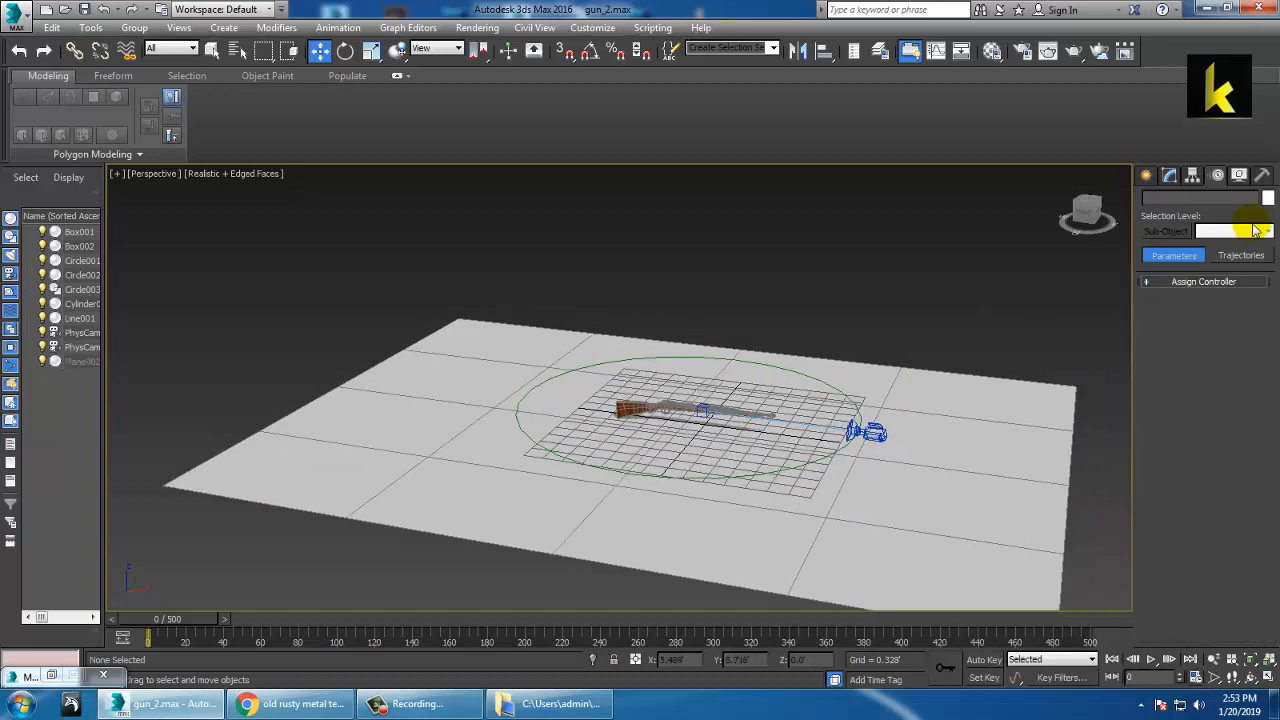
left_click(1168, 177)
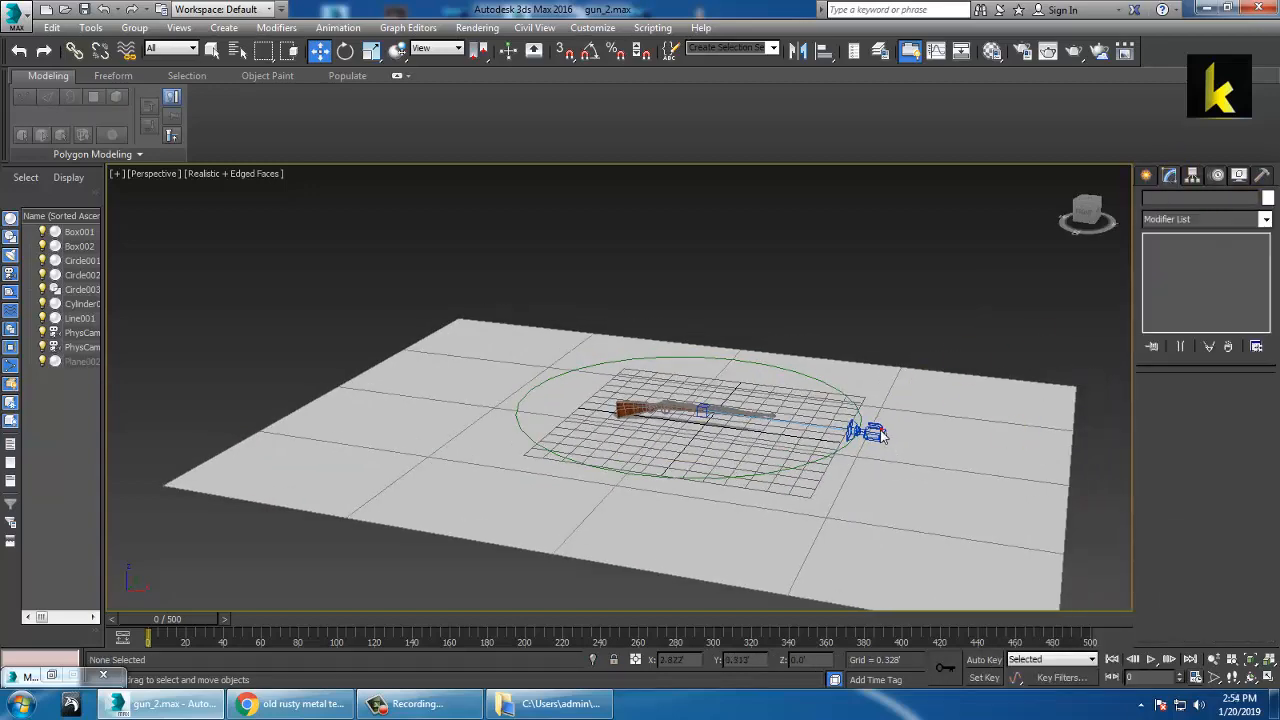
left_click(237, 53)
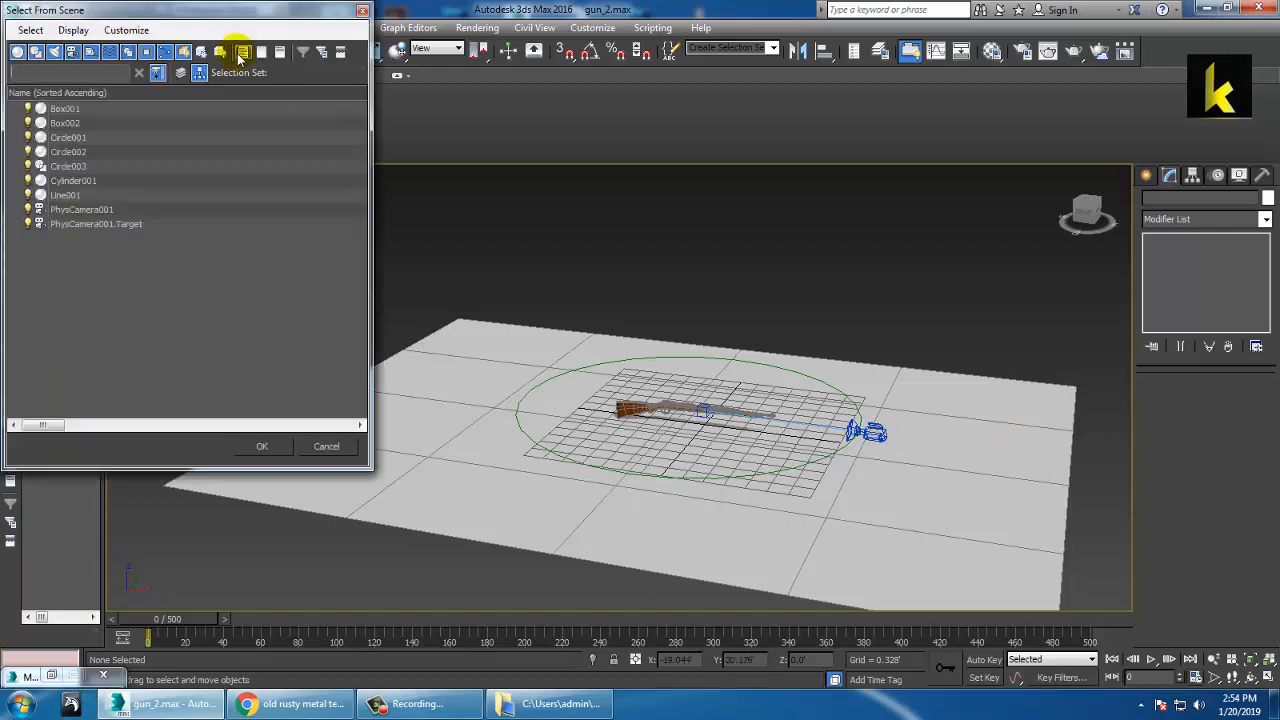
left_click(66, 212)
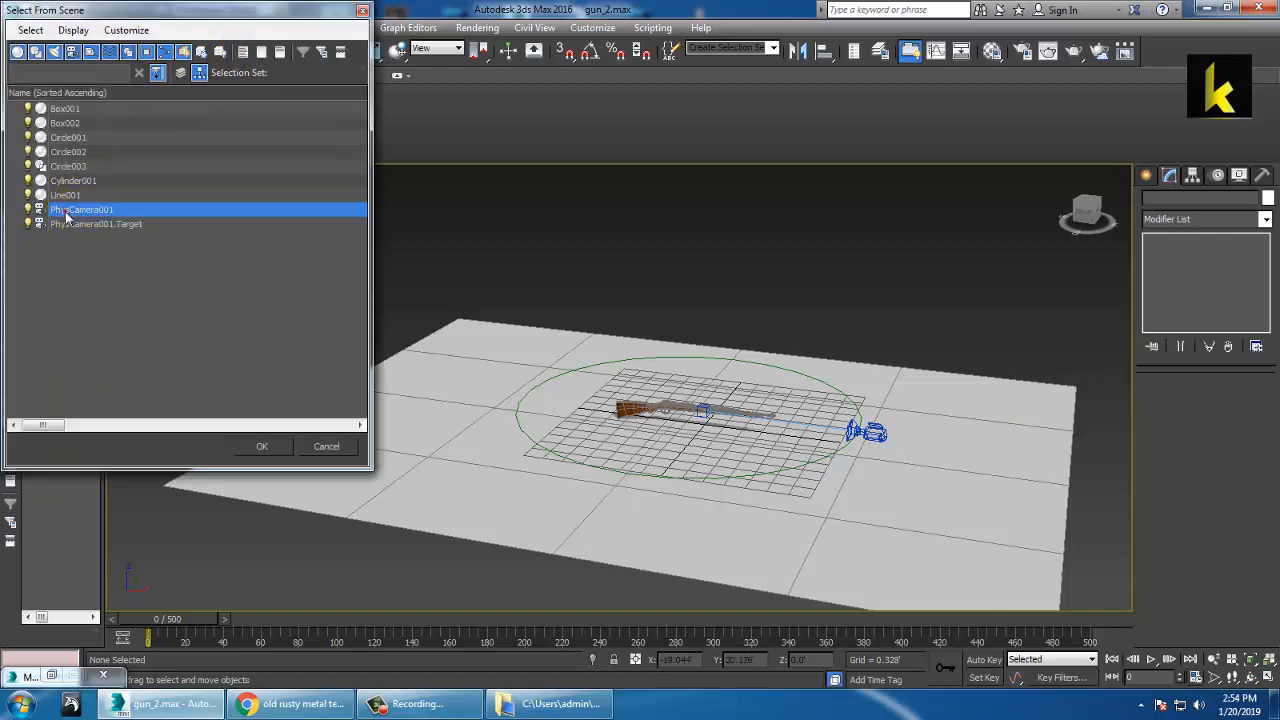
left_click(264, 444)
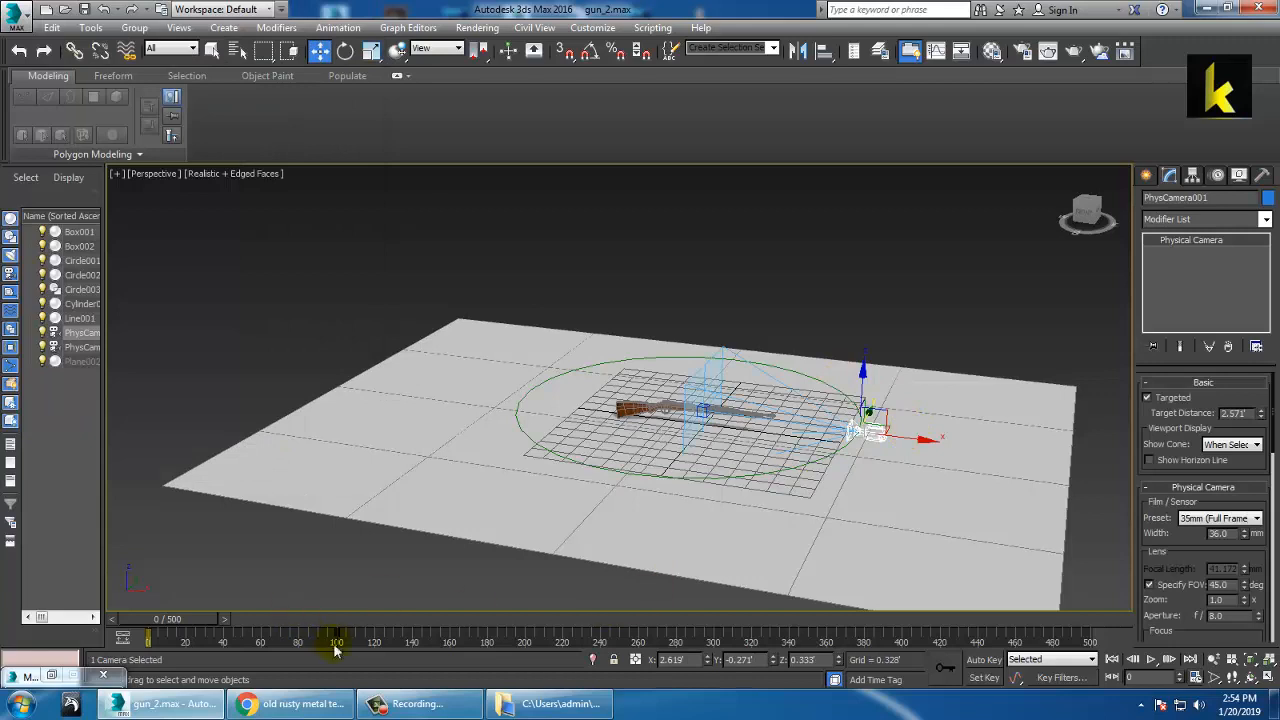
left_click_drag(345, 648, 592, 649)
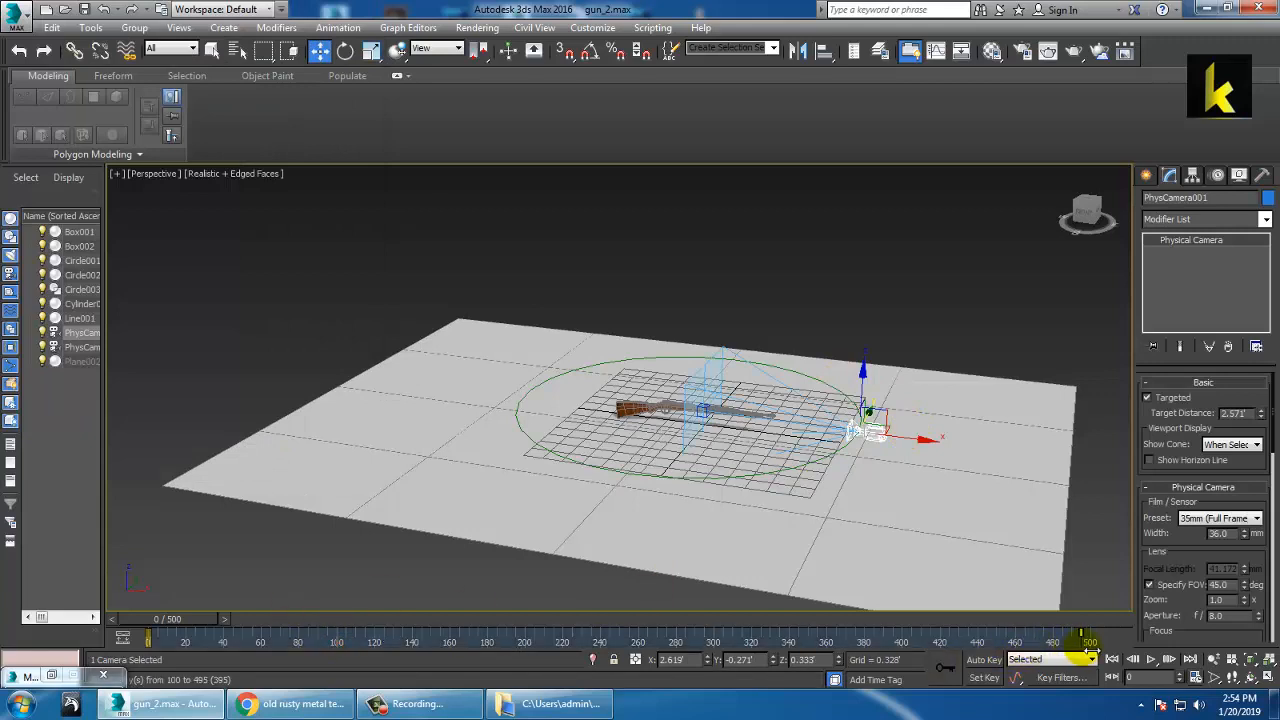
- Play the slowed camera orbit in the PhysCamera001 view to check the rifle's framing
left_click(905, 356)
key("c")
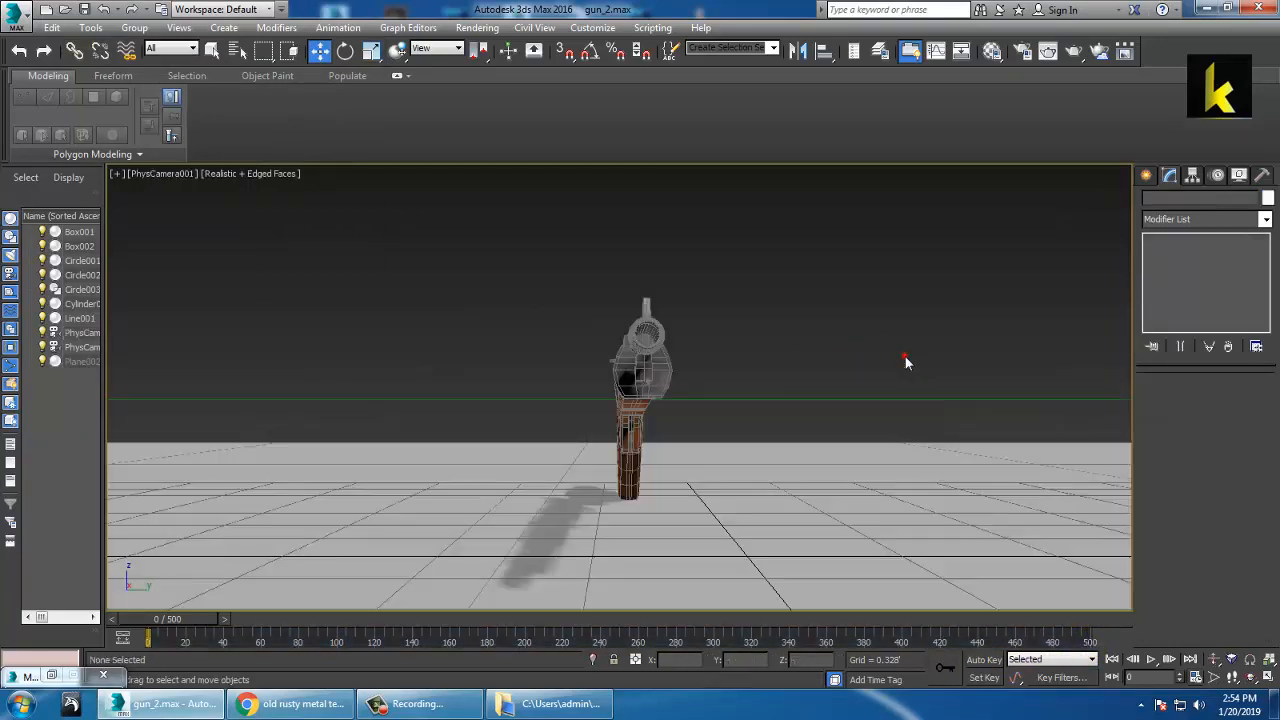
left_click(1155, 663)
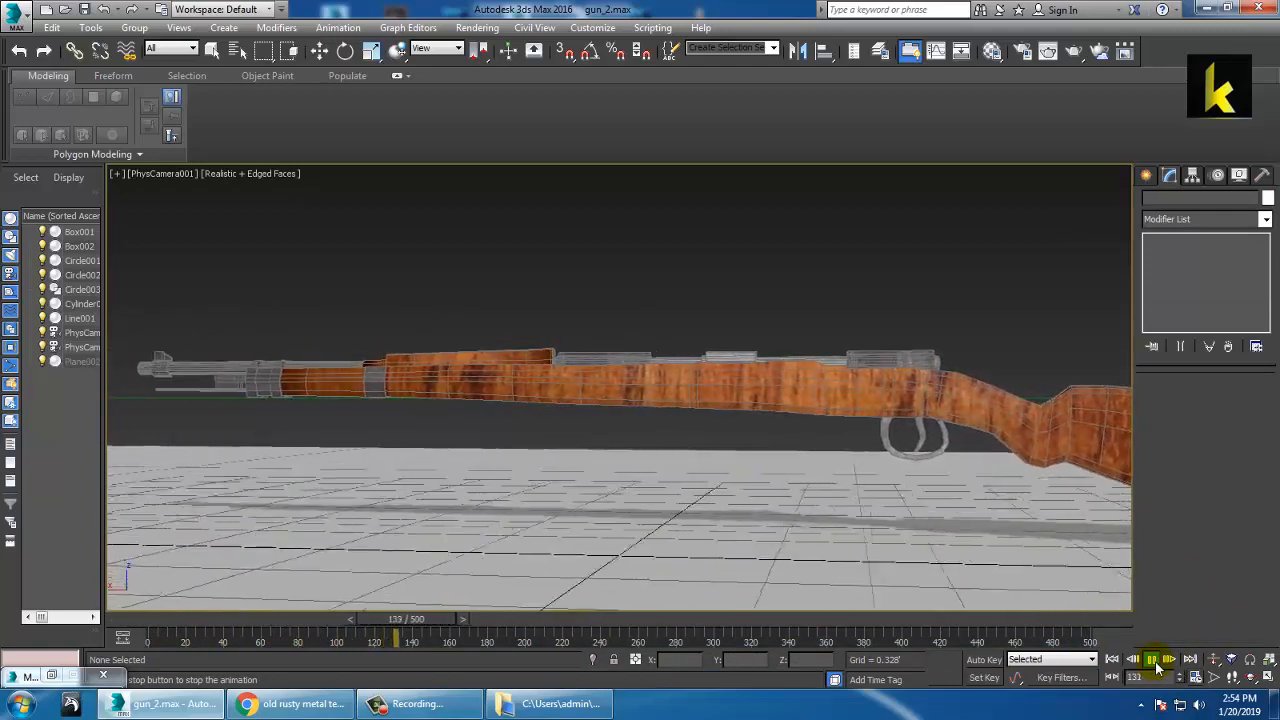
left_click(1153, 660)
- Scale the circle path uniformly to about 165% in the Perspective view to widen the camera orbit
key("p")
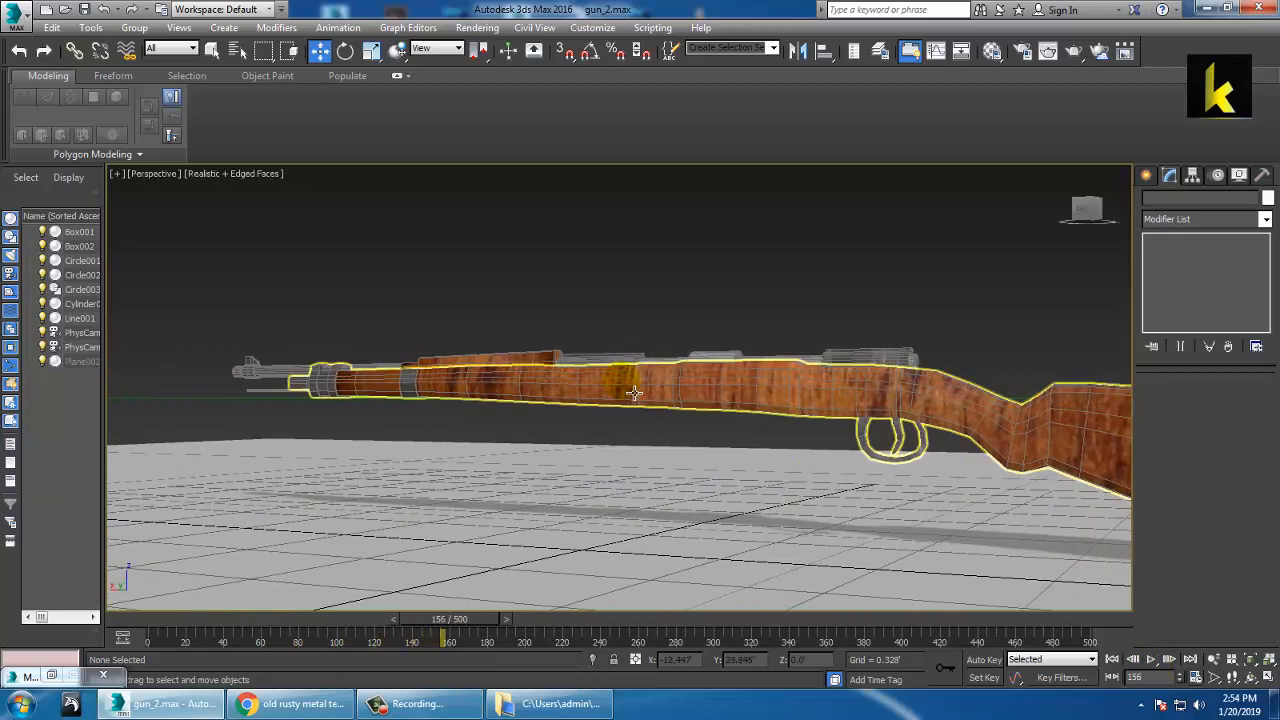
scroll(630, 390, "down", 5)
middle_click_drag(657, 397, 698, 439, "alt")
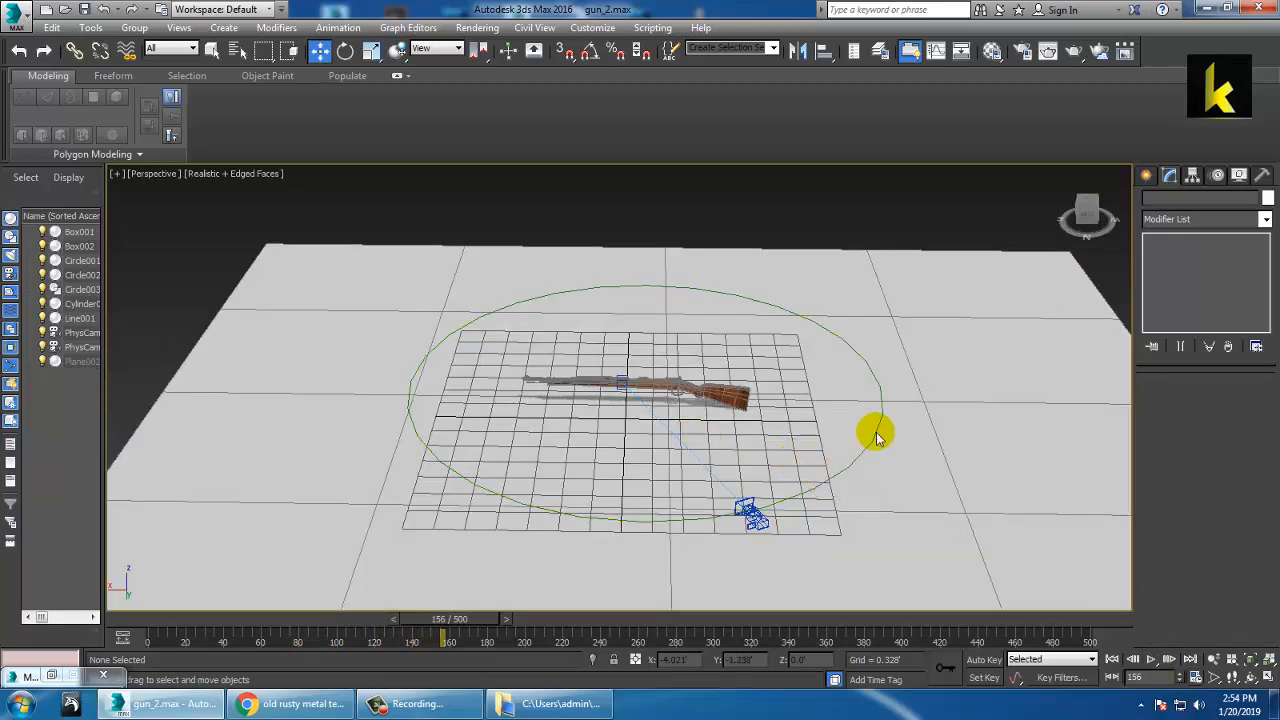
left_click(814, 486)
key("r")
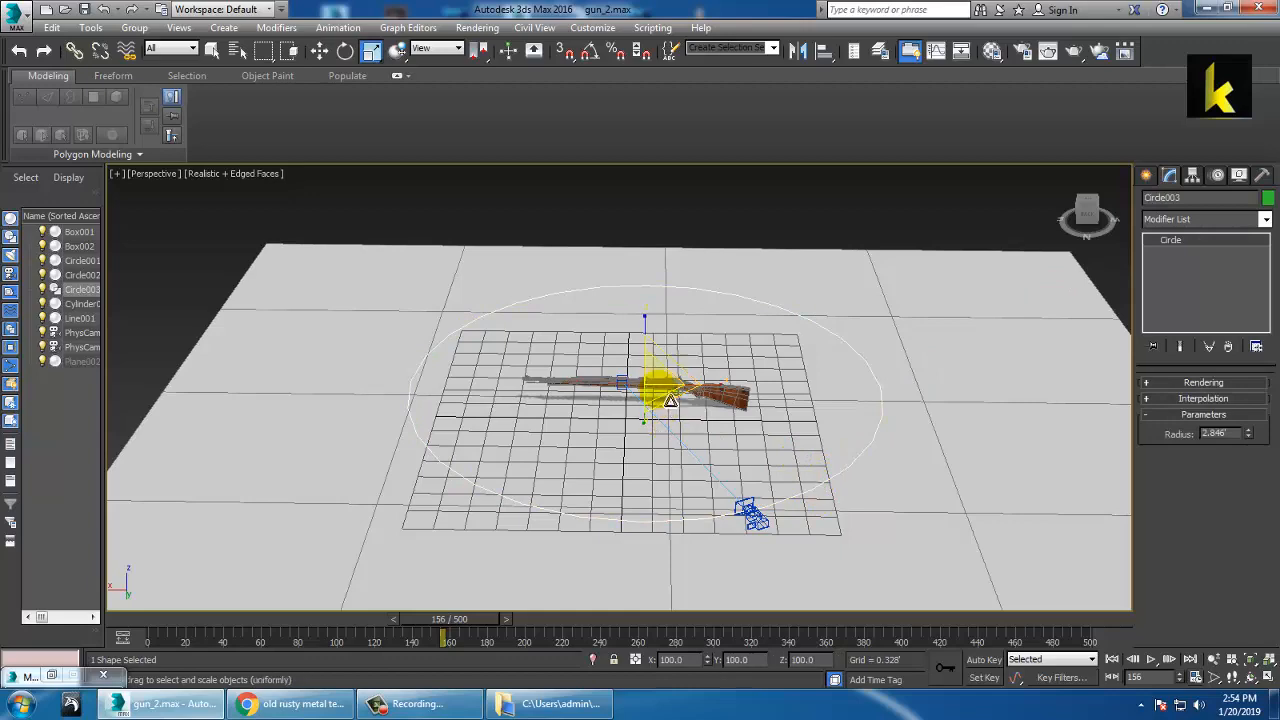
left_click_drag(670, 401, 636, 343)
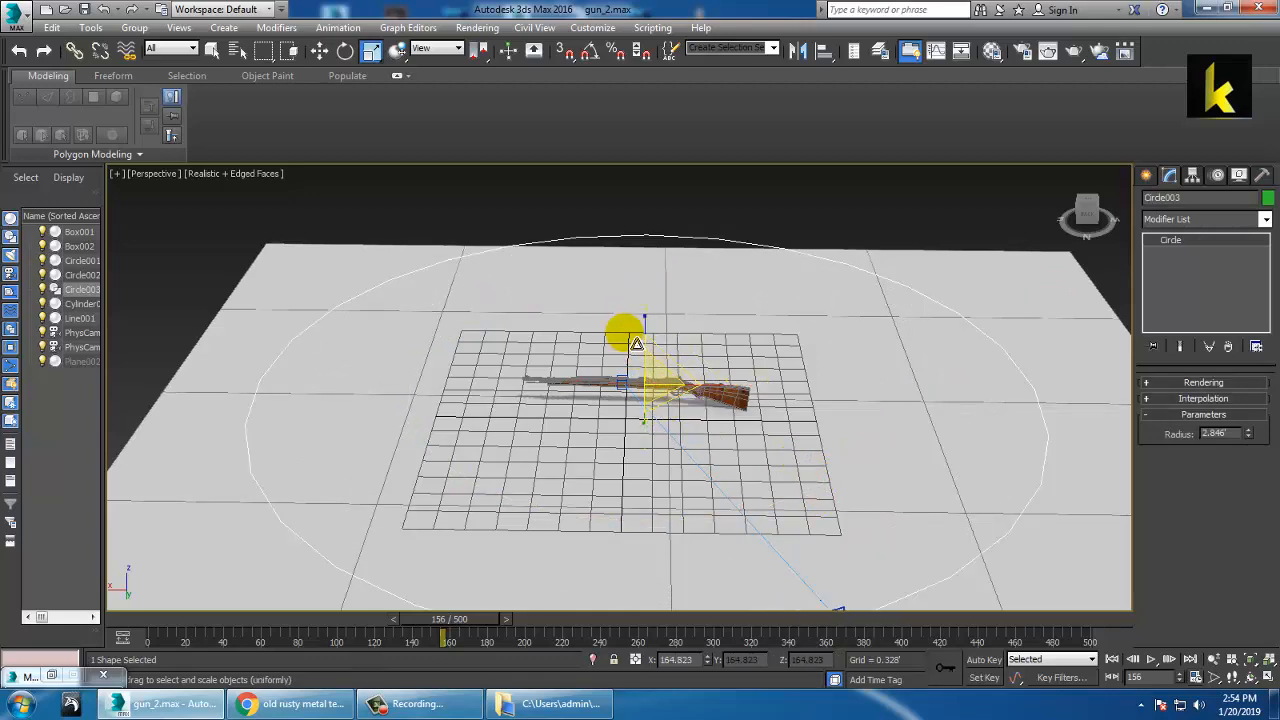
- Play the widened orbit through the camera view and compare the rifle with and without edged faces
key("c")
left_click(1151, 660)
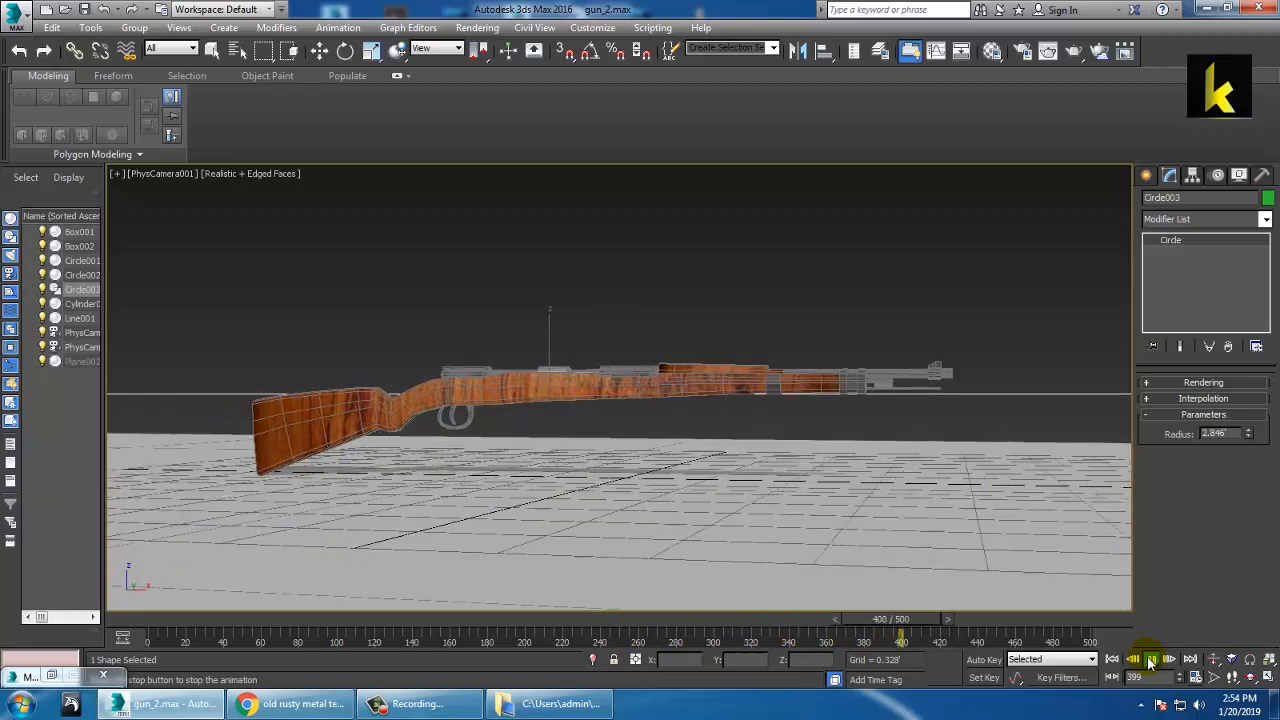
key("F4")
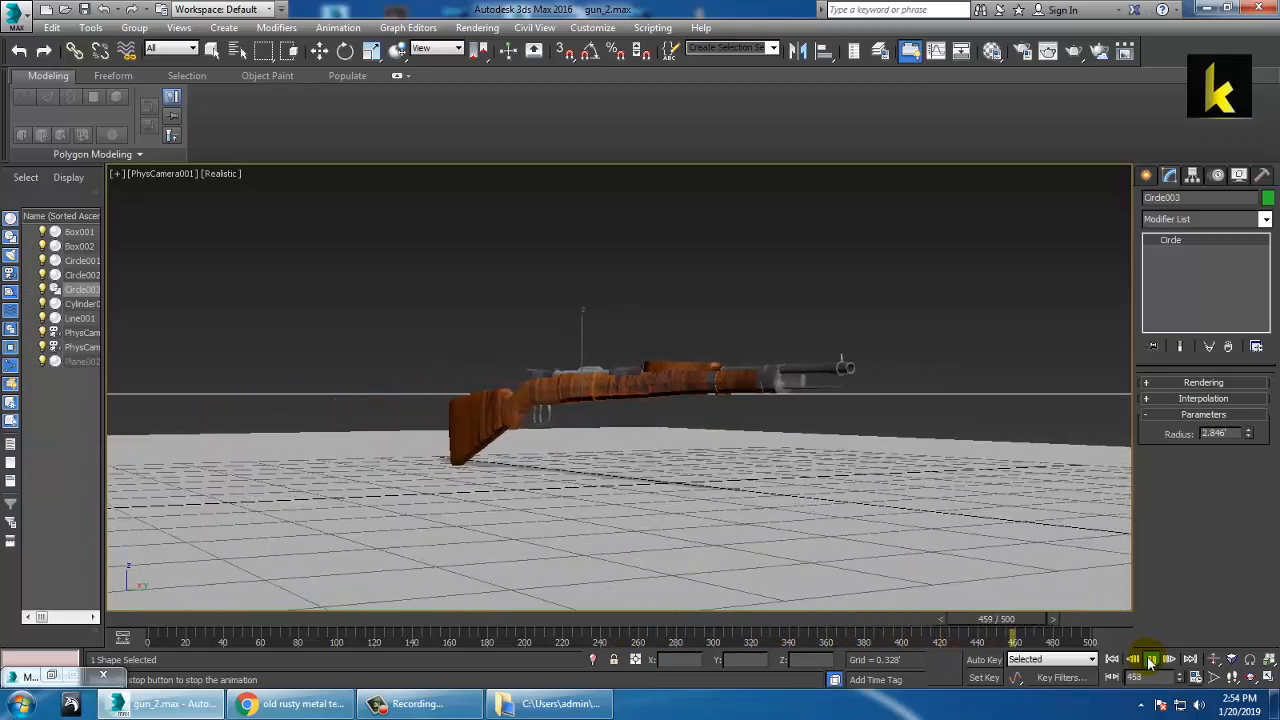
key("F4")
key("F4")
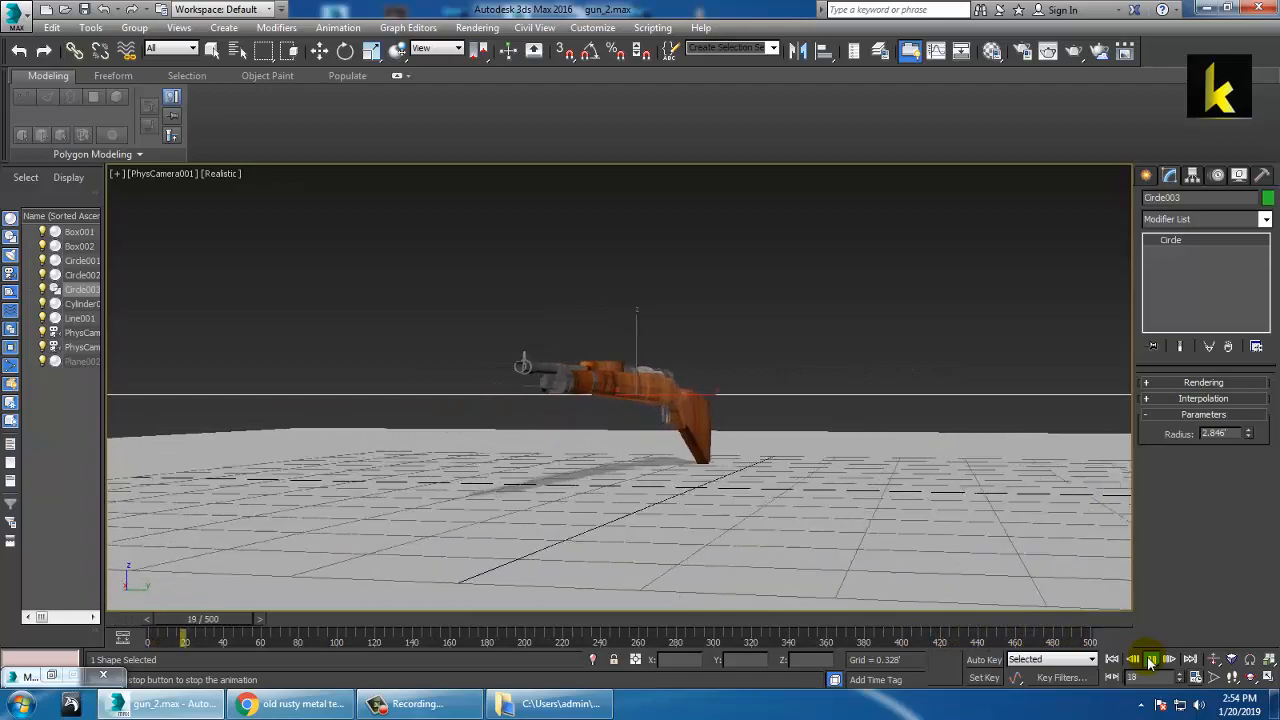
key("F4")
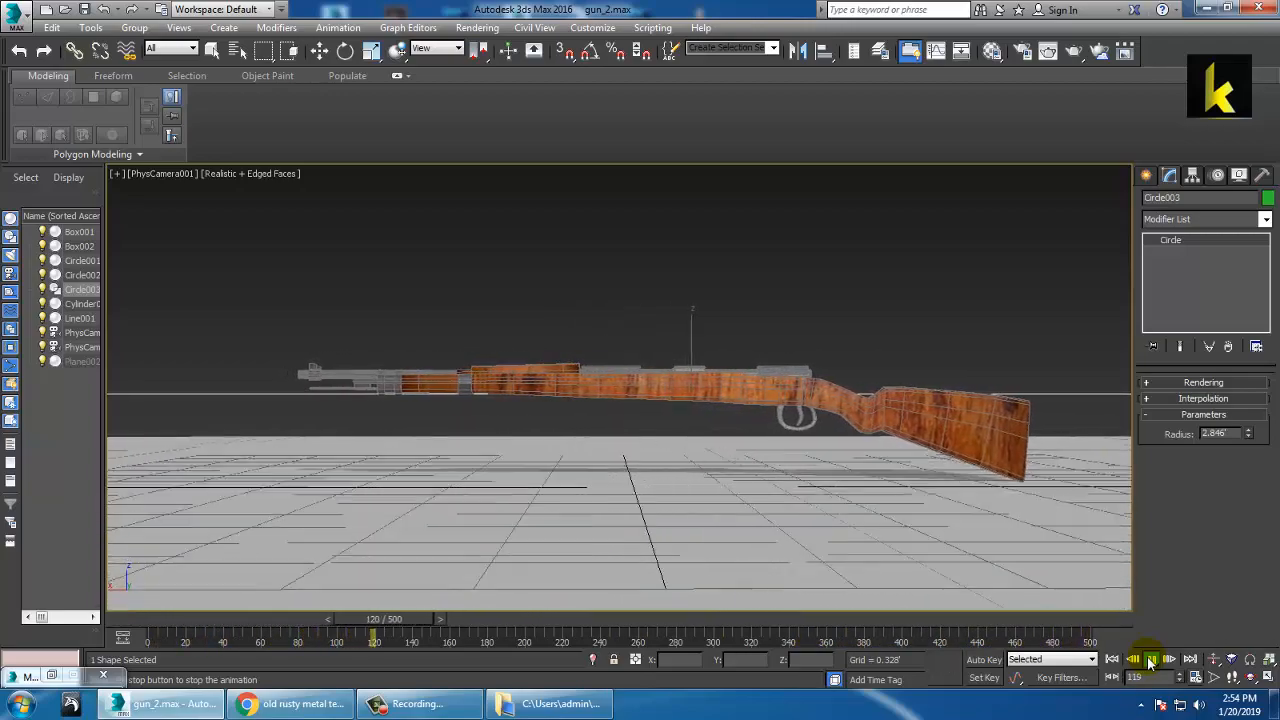
key("r")
left_click(1150, 660)
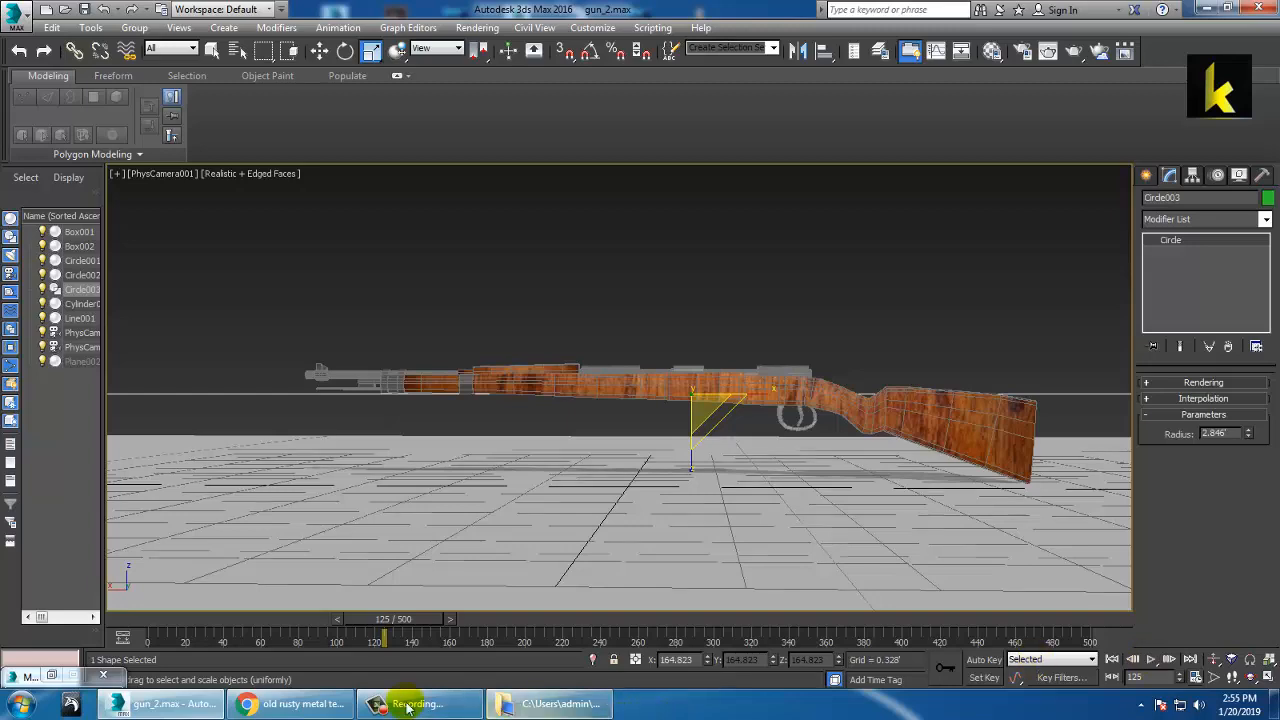